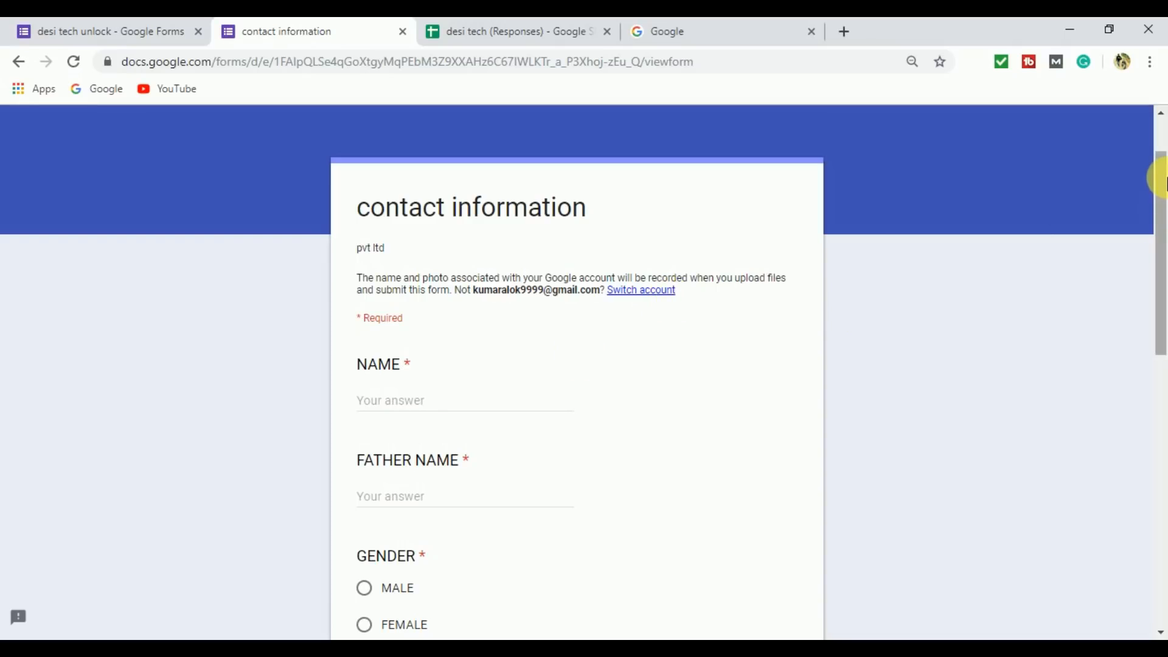
Review the questions in the finished contact information form and the submitted answers in its desi tech (Responses) spreadsheet.
drag(1160, 182, 1156, 275)
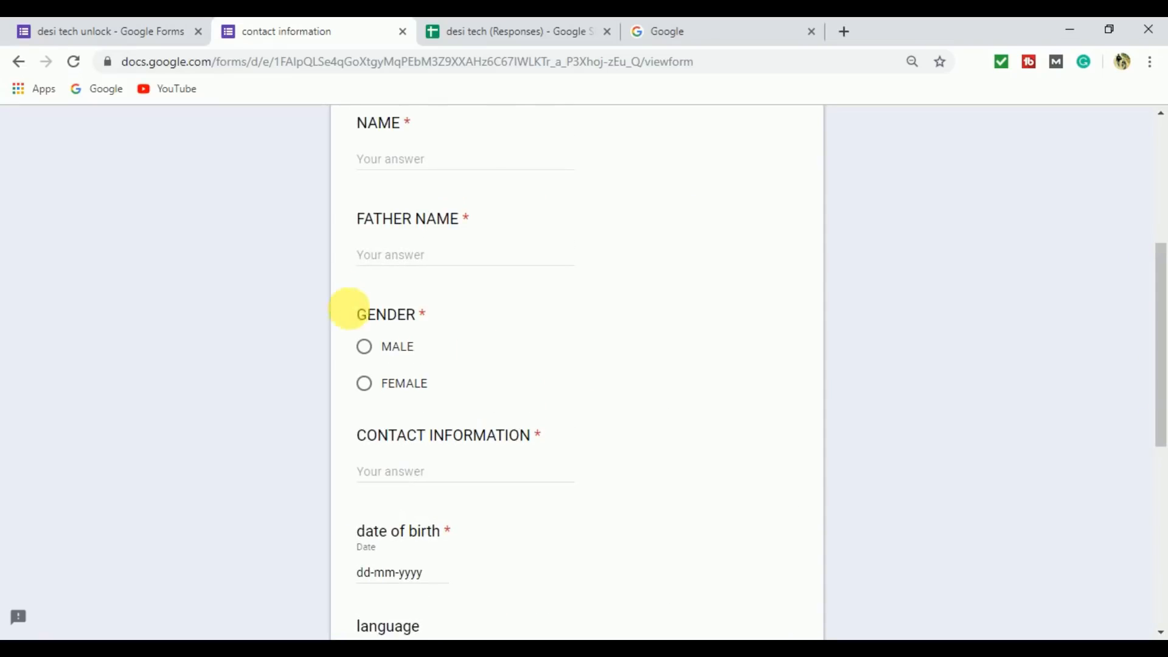
click(500, 24)
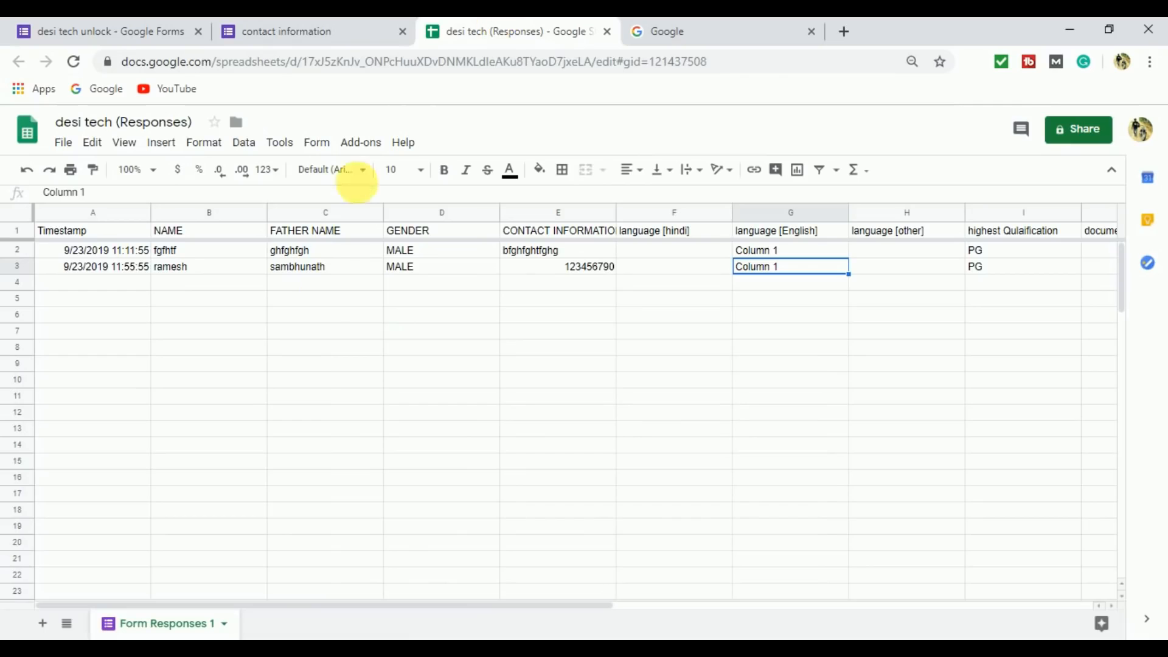
drag(105, 250, 1071, 304)
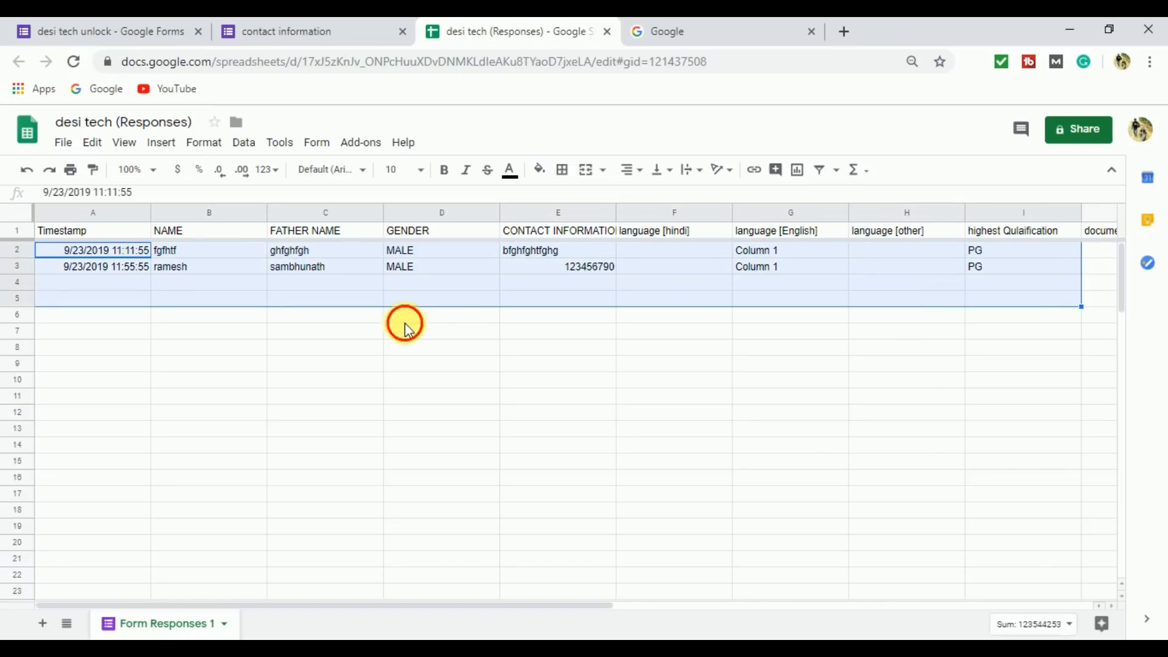
click(410, 318)
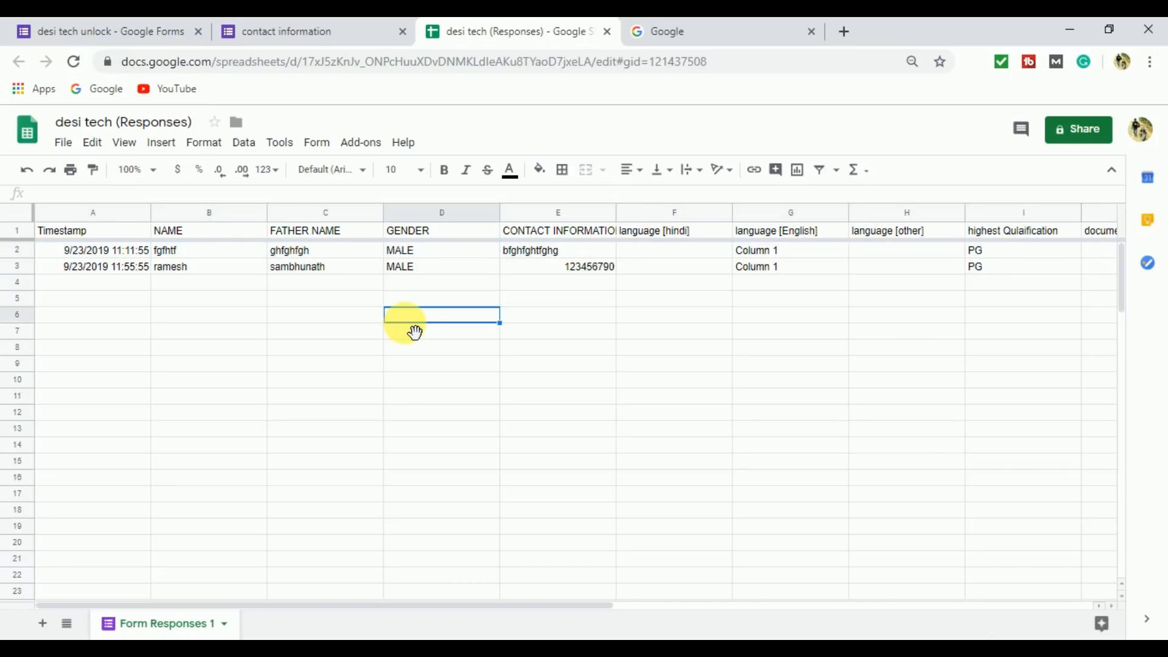
click(242, 333)
click(244, 464)
click(141, 445)
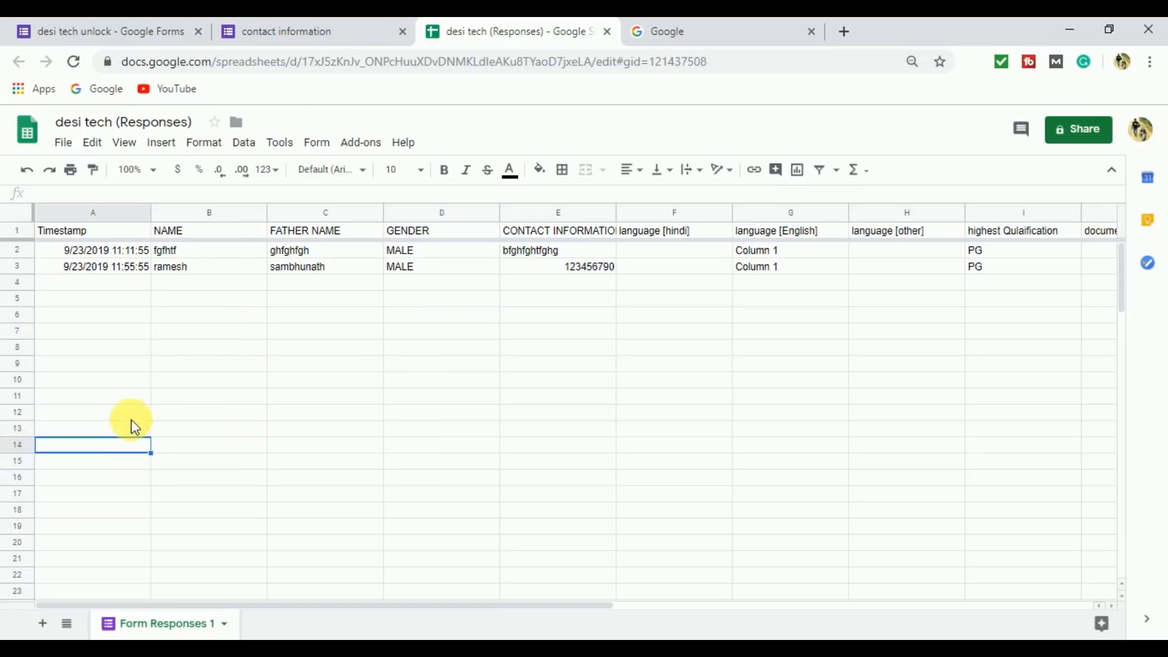
click(304, 30)
drag(1160, 316, 1160, 219)
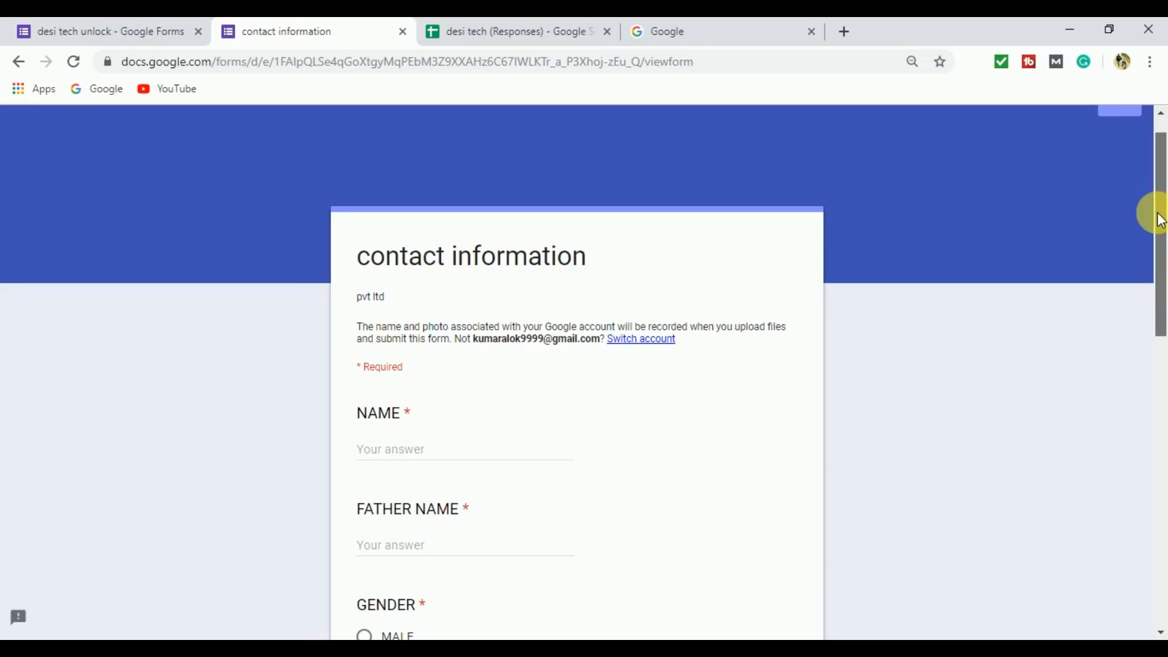
drag(1160, 219, 1162, 263)
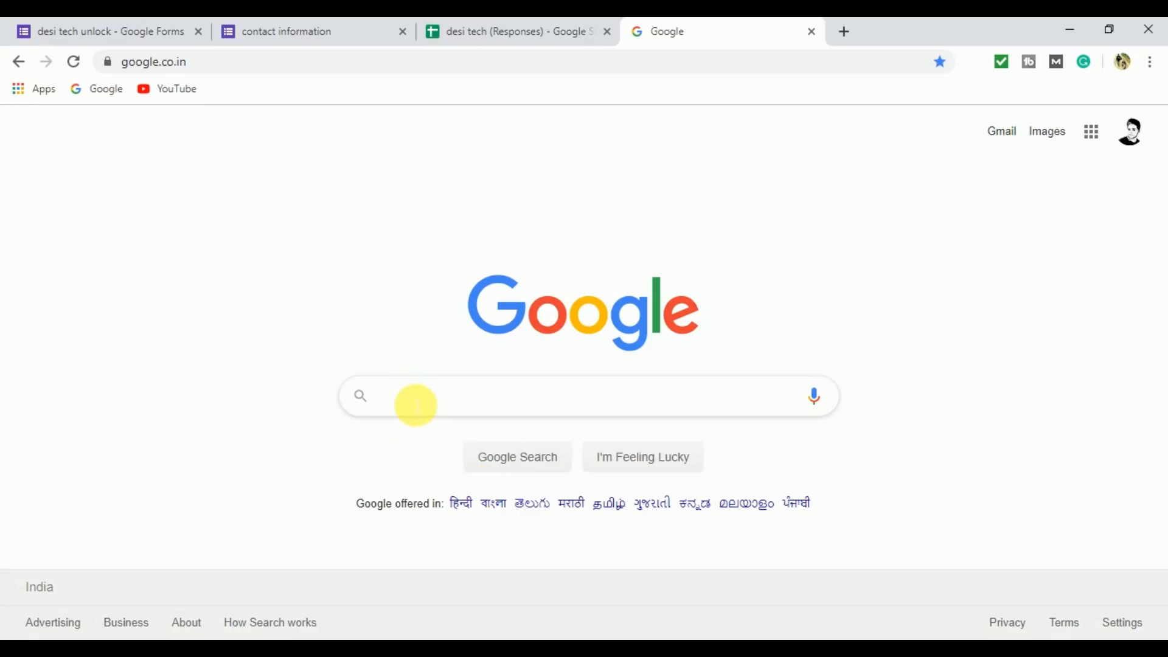
Search Google for "google form" and open the Google Forms: Free Online Surveys for Personal Use result.
click(417, 401)
text(g)
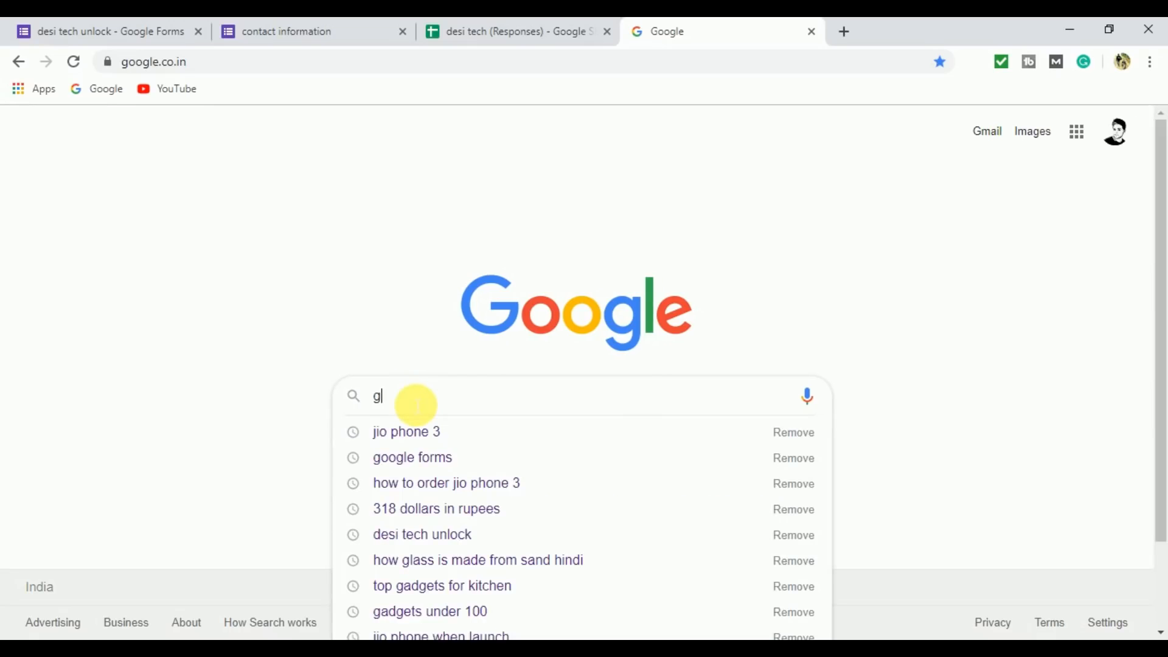
text(oogle form)
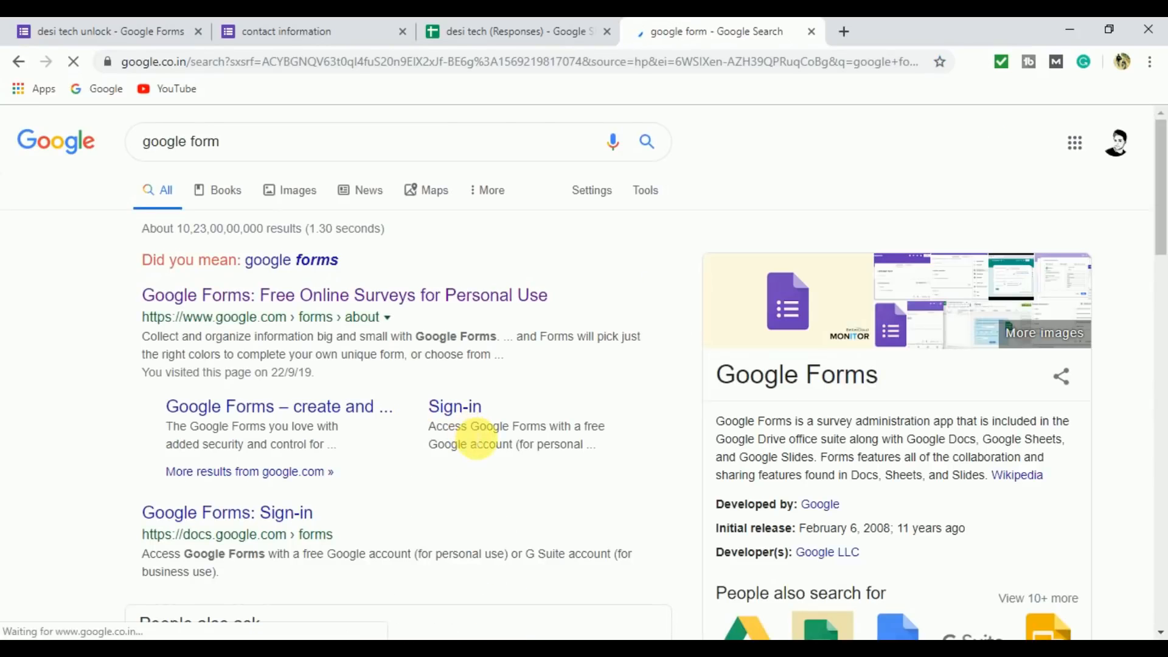
click(228, 301)
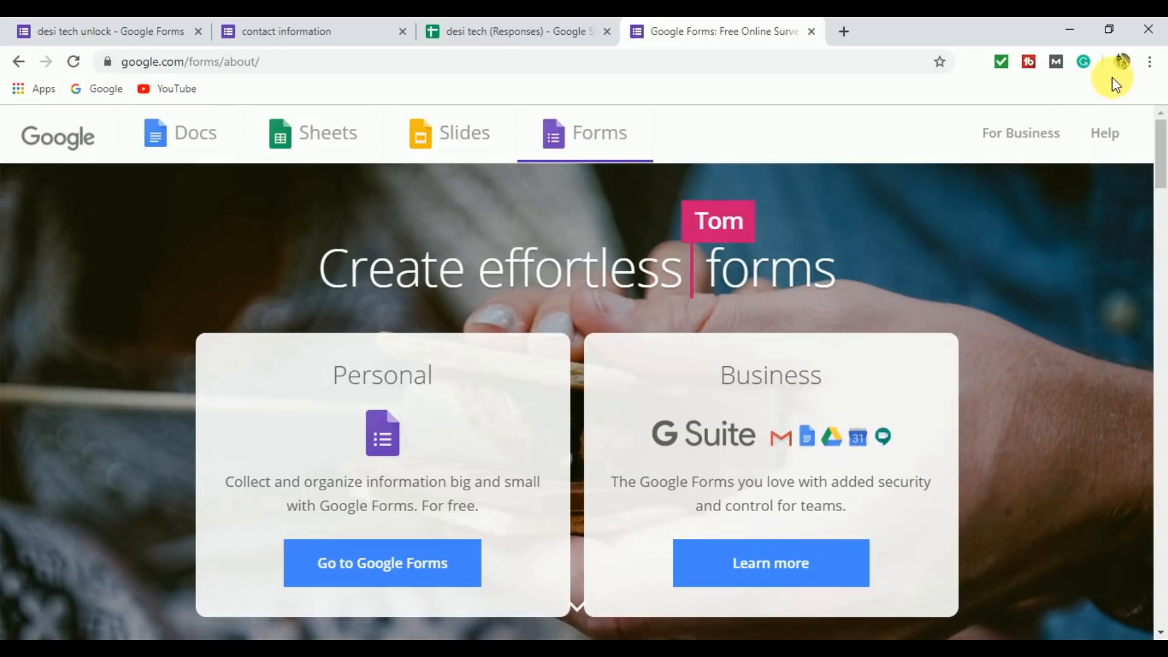
Go to the personal version of Google Forms and create a blank form, dismissing the tour offer.
drag(1163, 167, 1160, 130)
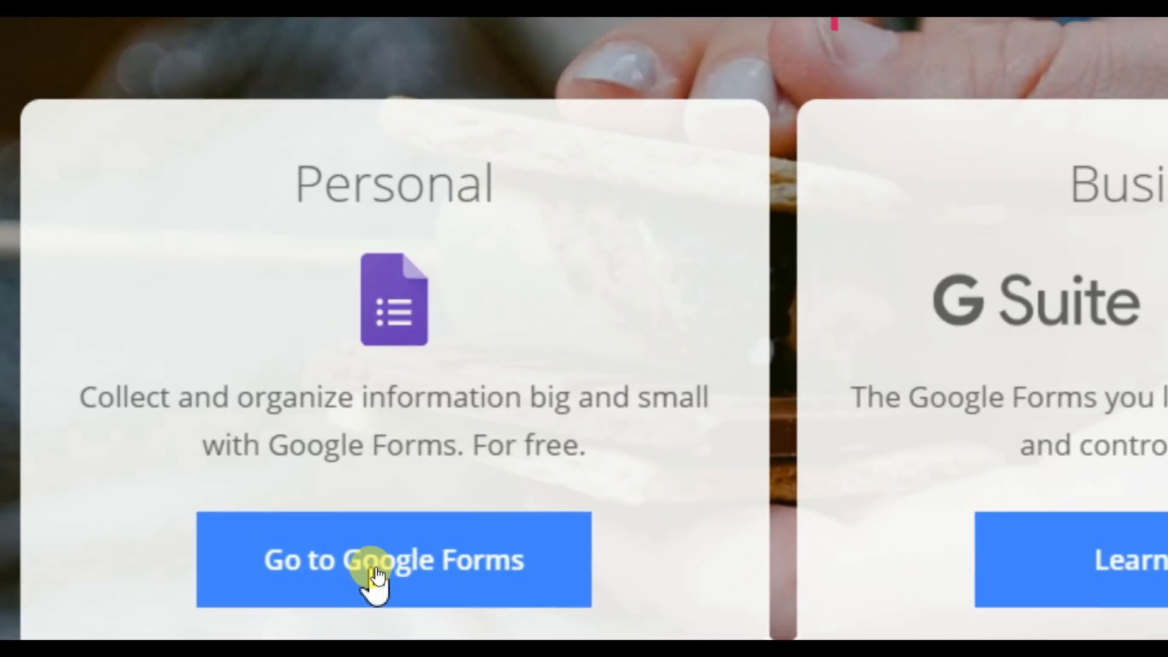
click(374, 575)
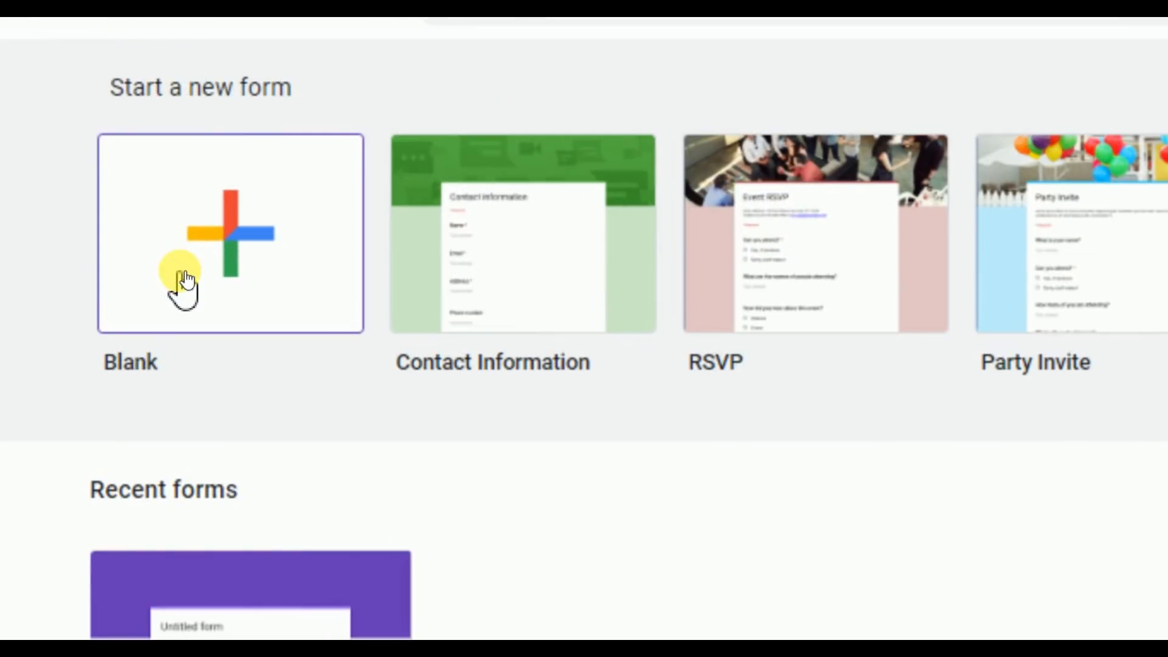
click(256, 262)
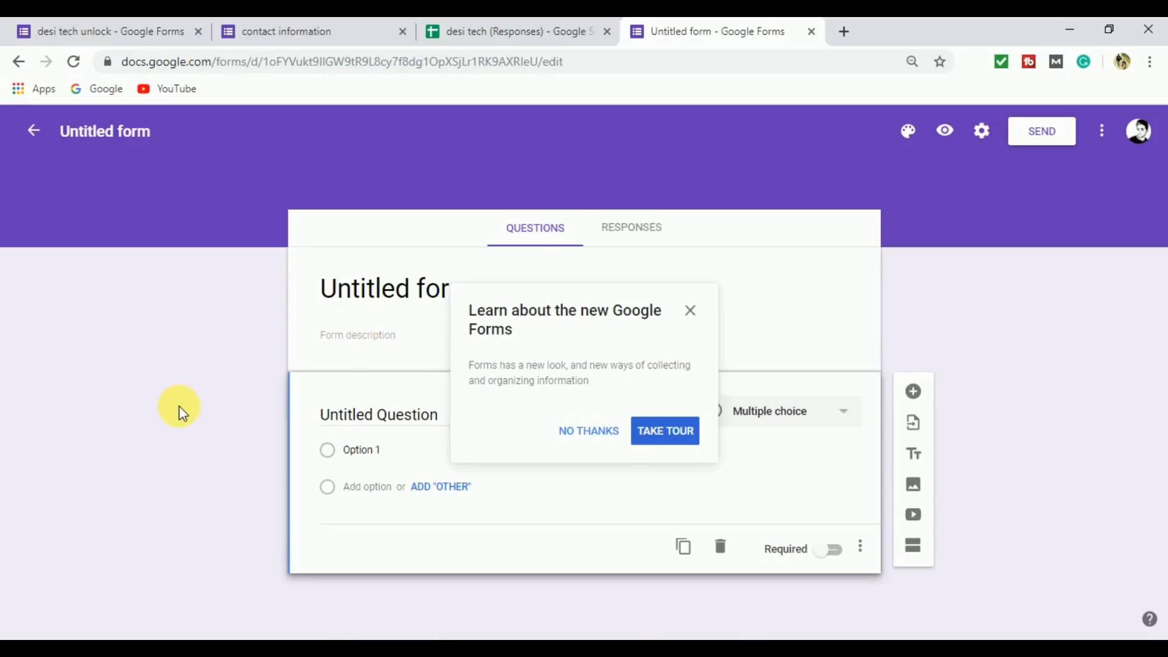
click(691, 311)
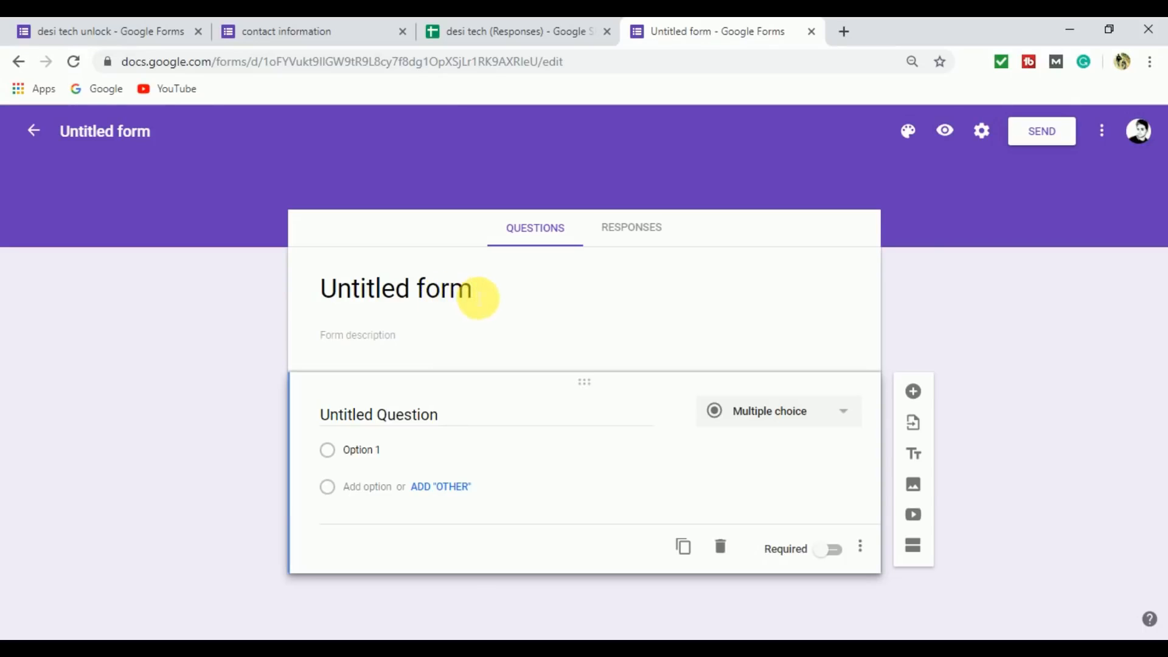
Look at the new form's Questions and Responses views and at the response rows in the desi tech (Responses) spreadsheet.
click(478, 298)
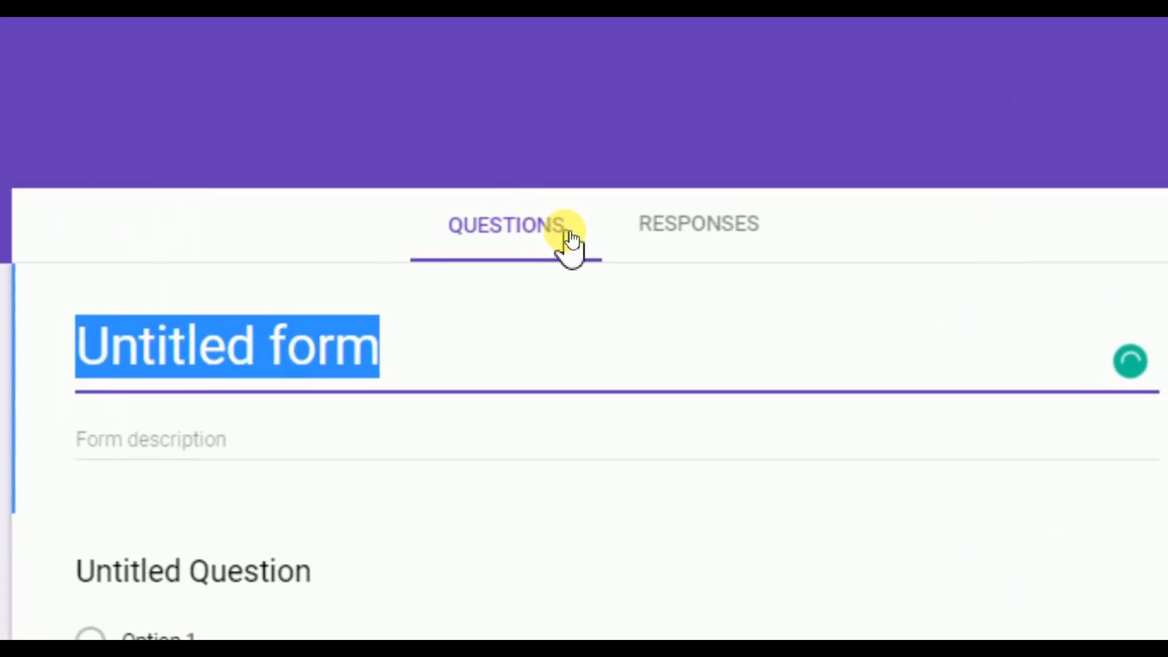
click(678, 234)
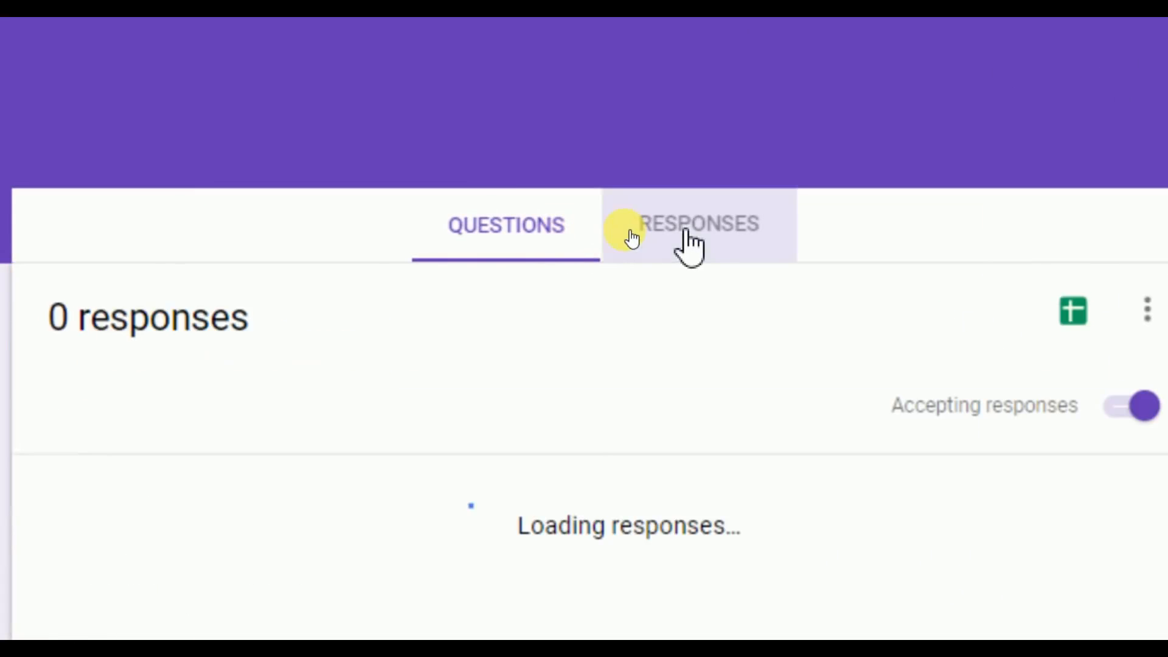
click(477, 234)
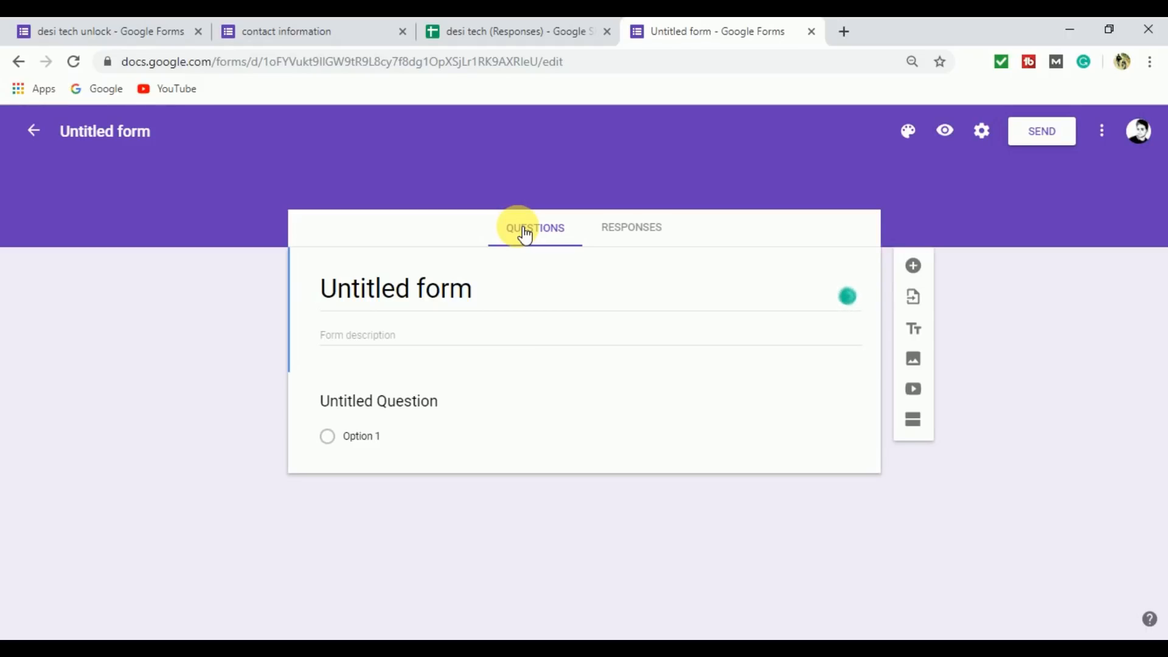
click(644, 237)
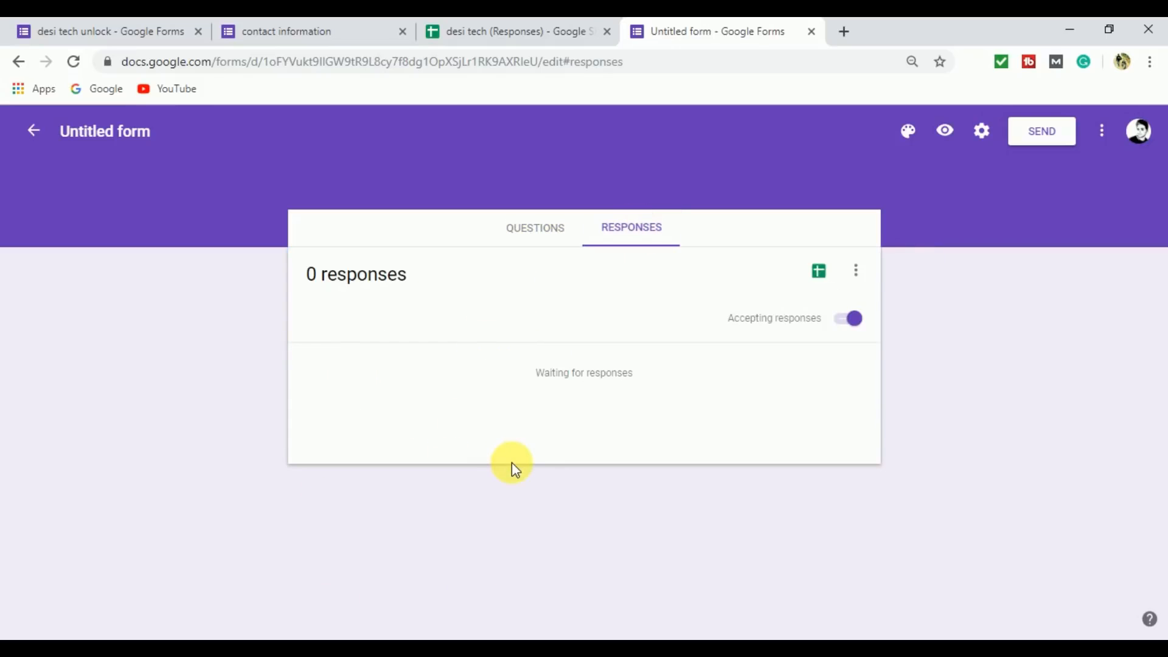
click(555, 25)
click(133, 285)
drag(125, 266, 910, 268)
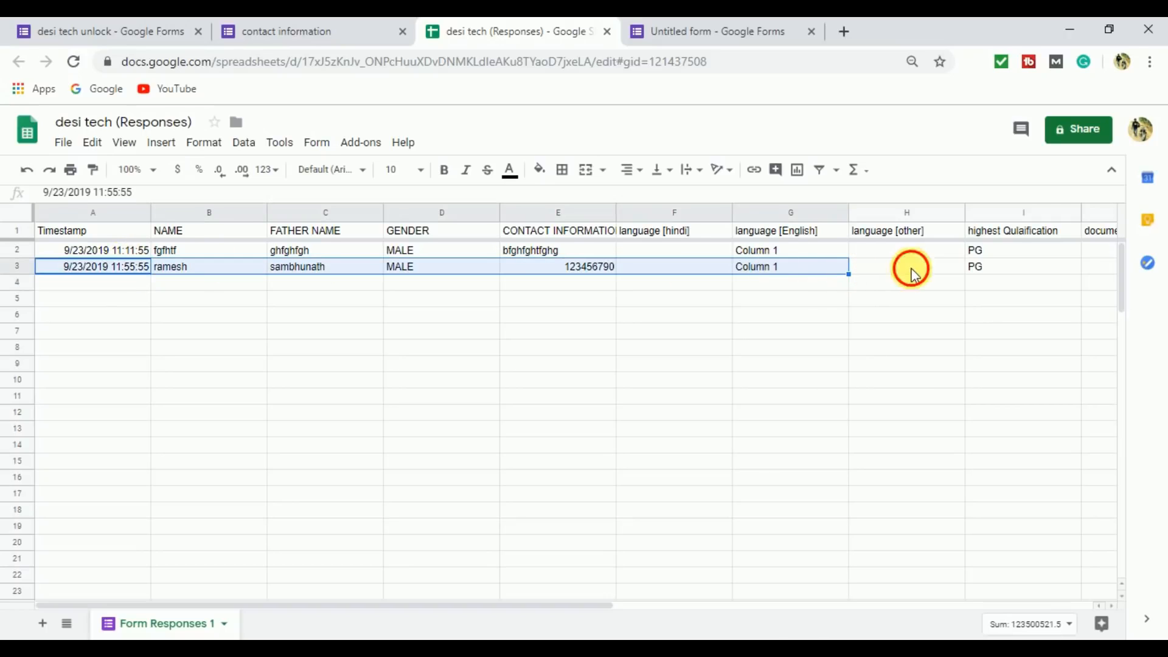
click(910, 268)
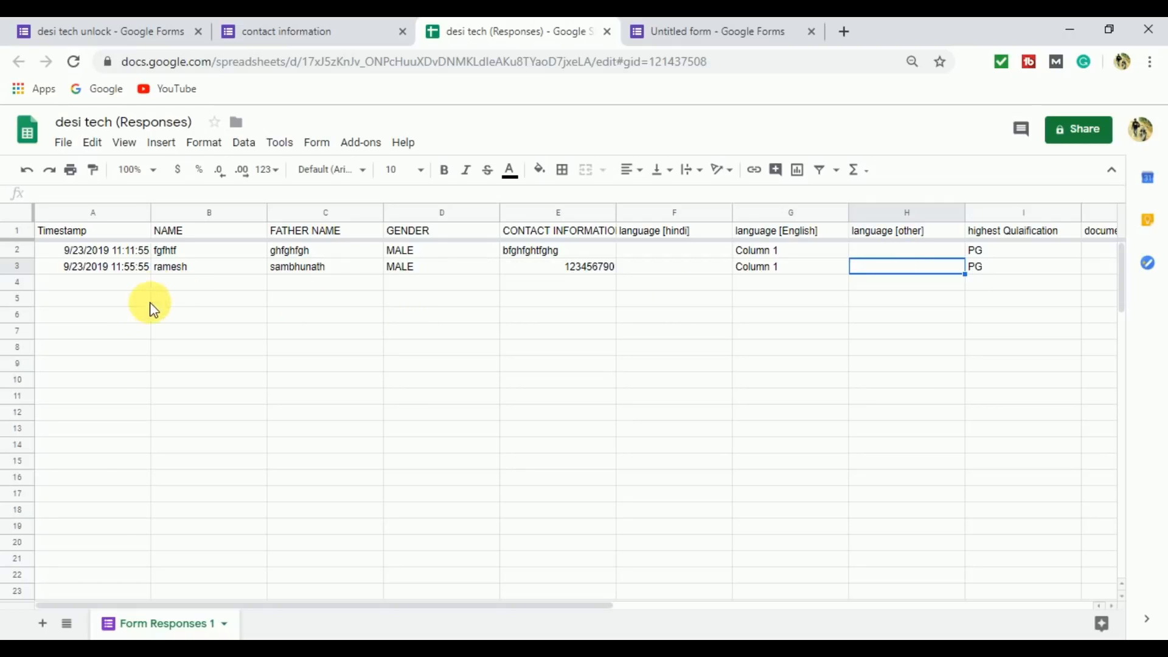
click(743, 20)
click(541, 240)
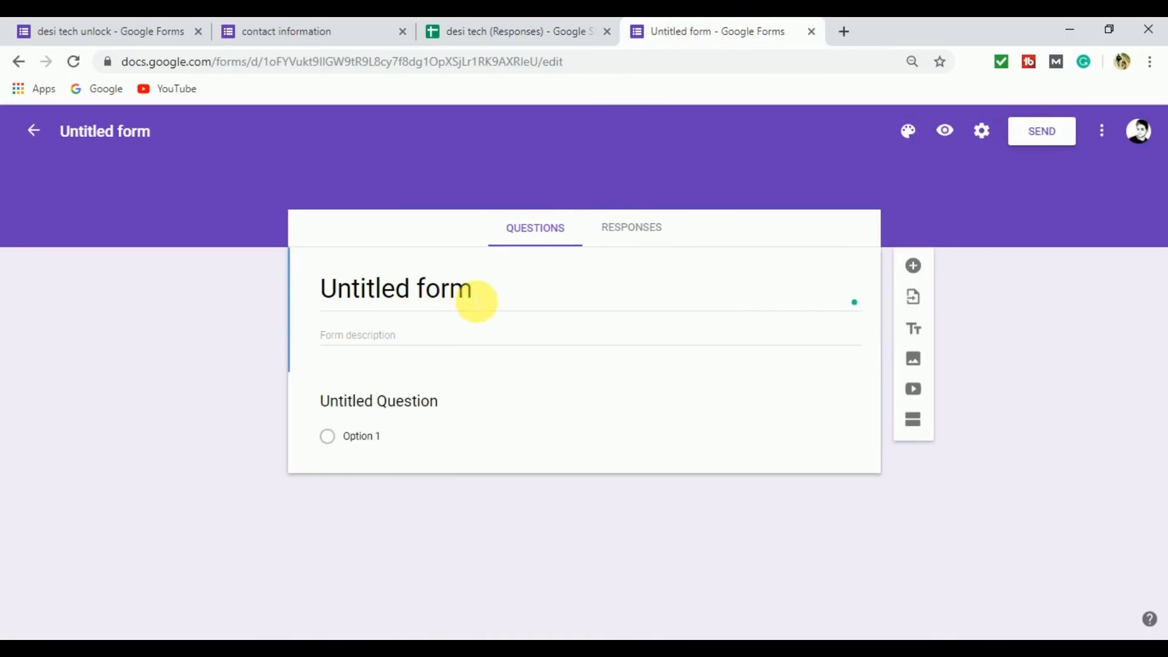
Set the form's title to "contact information".
click(473, 300)
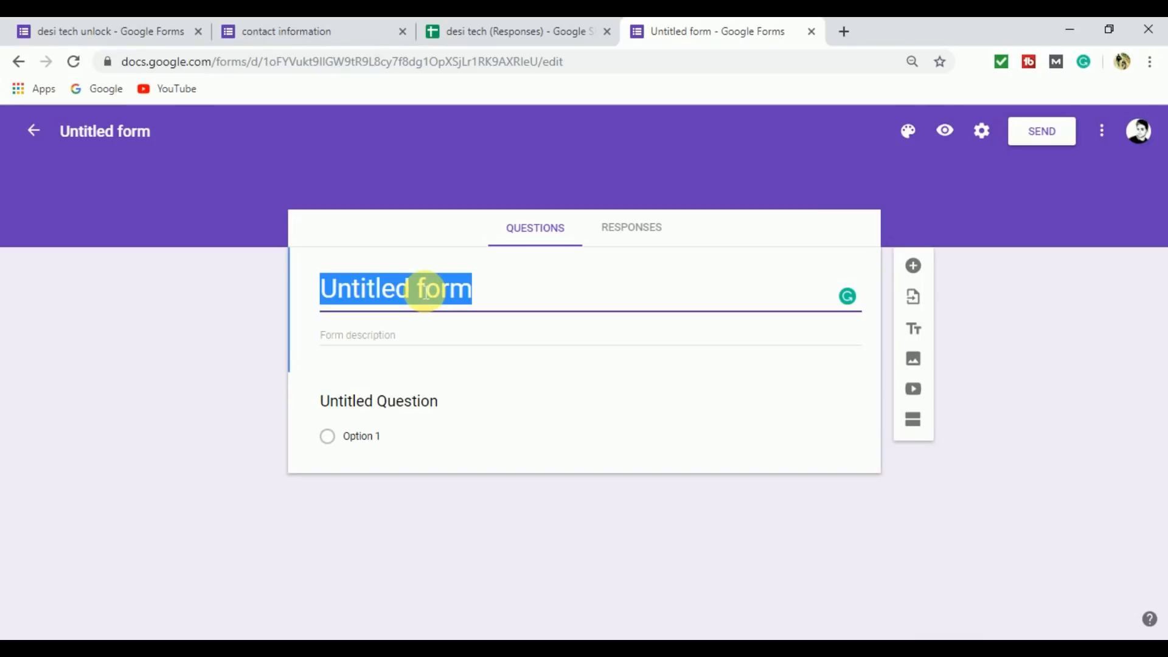
text(contact informatio)
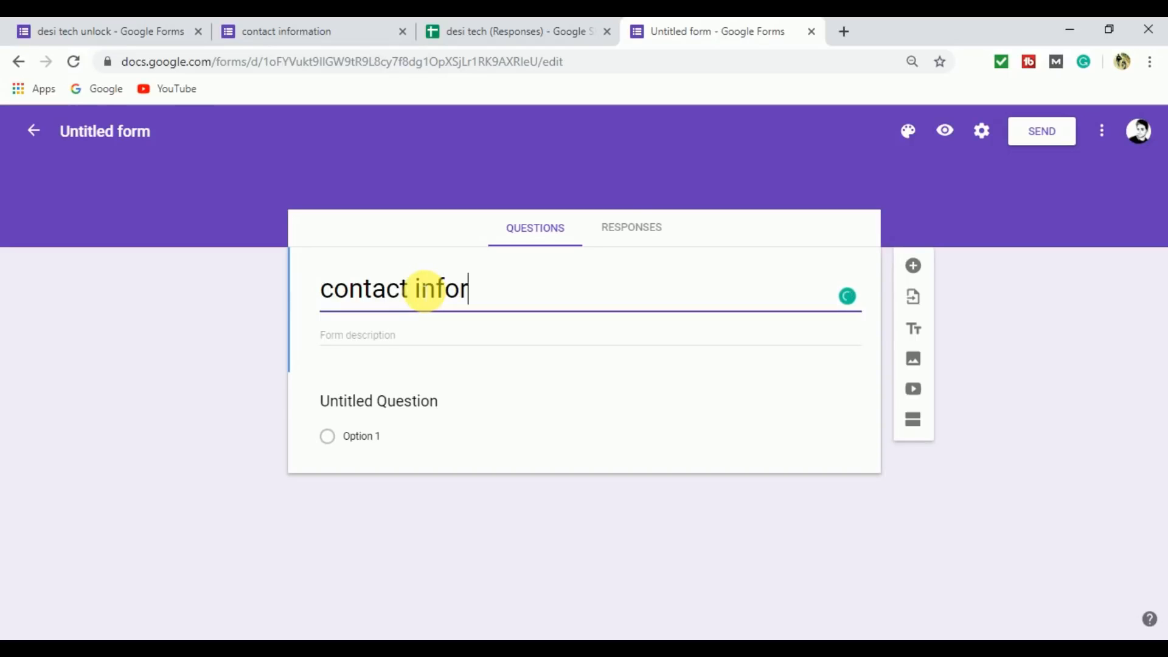
text(n)
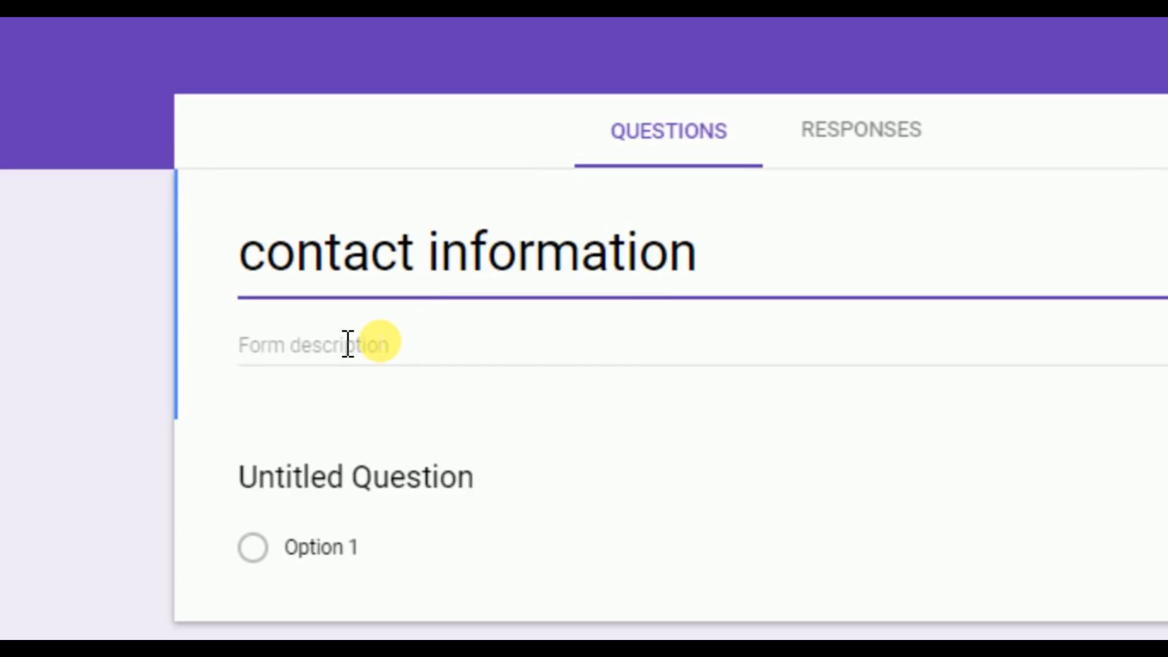
Enter "desi tech unlock" as the form description.
click(348, 344)
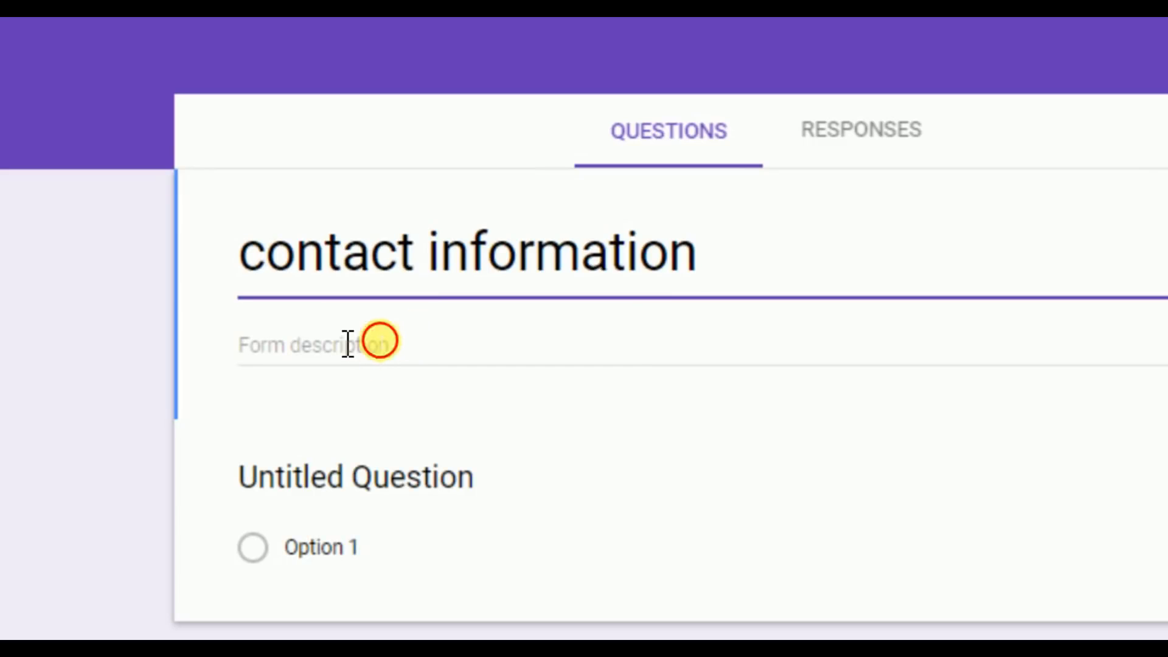
text(desi tech)
text( i)
key(BackSpace)
text(u)
text(ock)
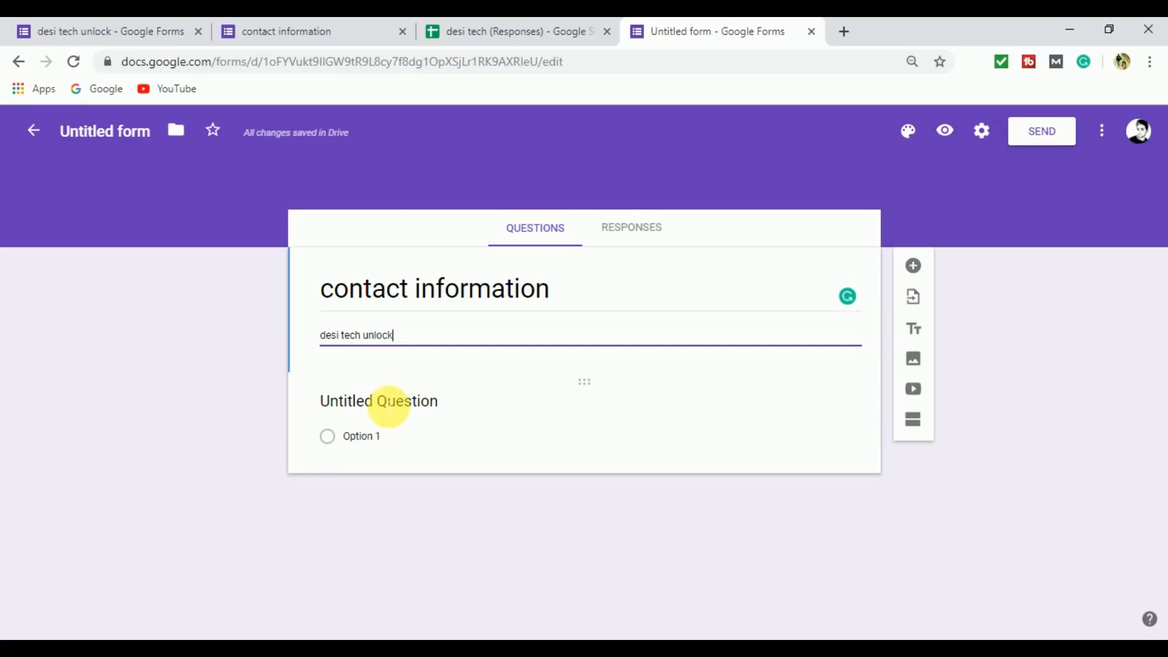
Title the form's first question "NAME".
click(389, 406)
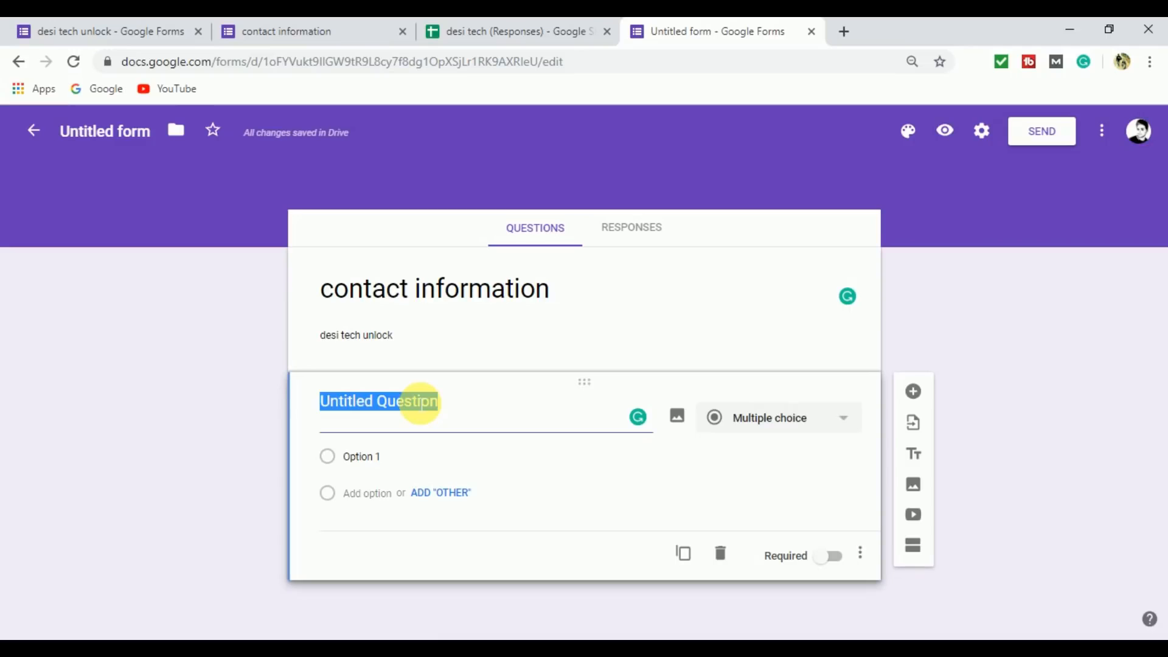
text(NAME)
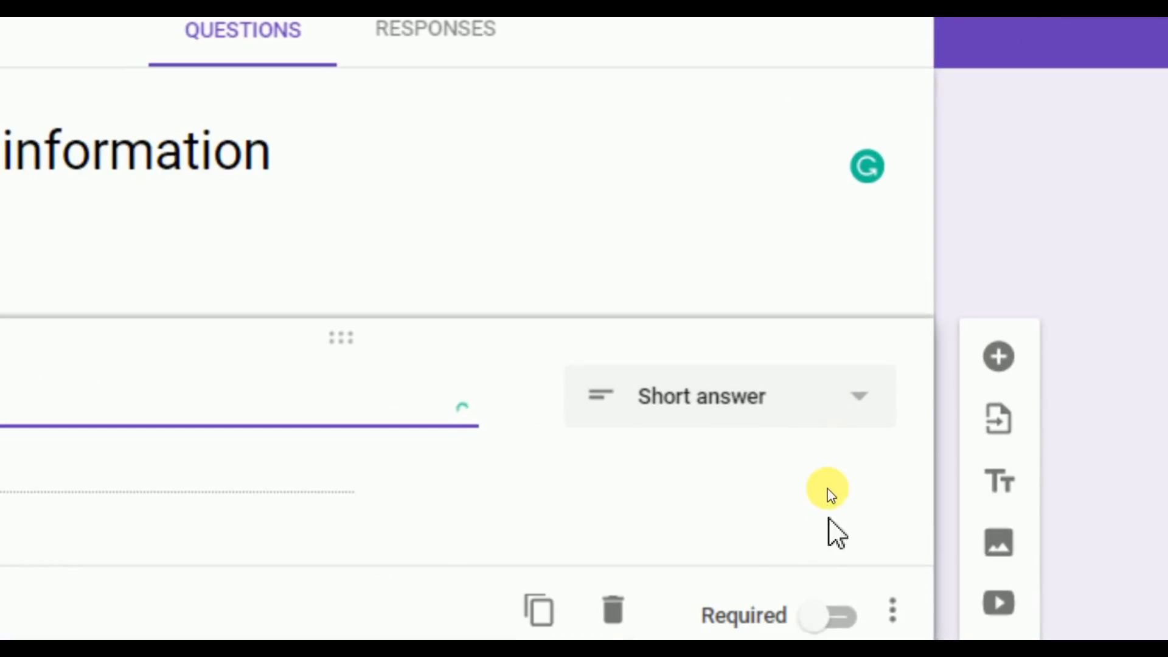
Look through the answer types available for the NAME question, from Short answer to Time.
scroll(829, 486, down, 3)
click(854, 240)
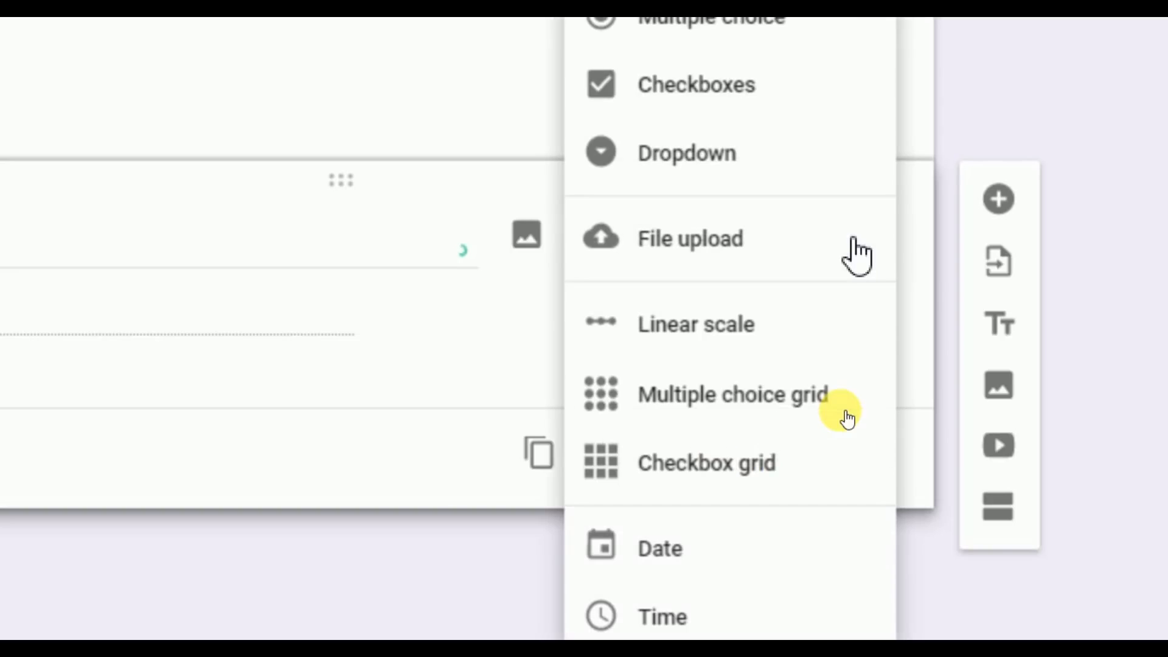
scroll(851, 254, up, 4)
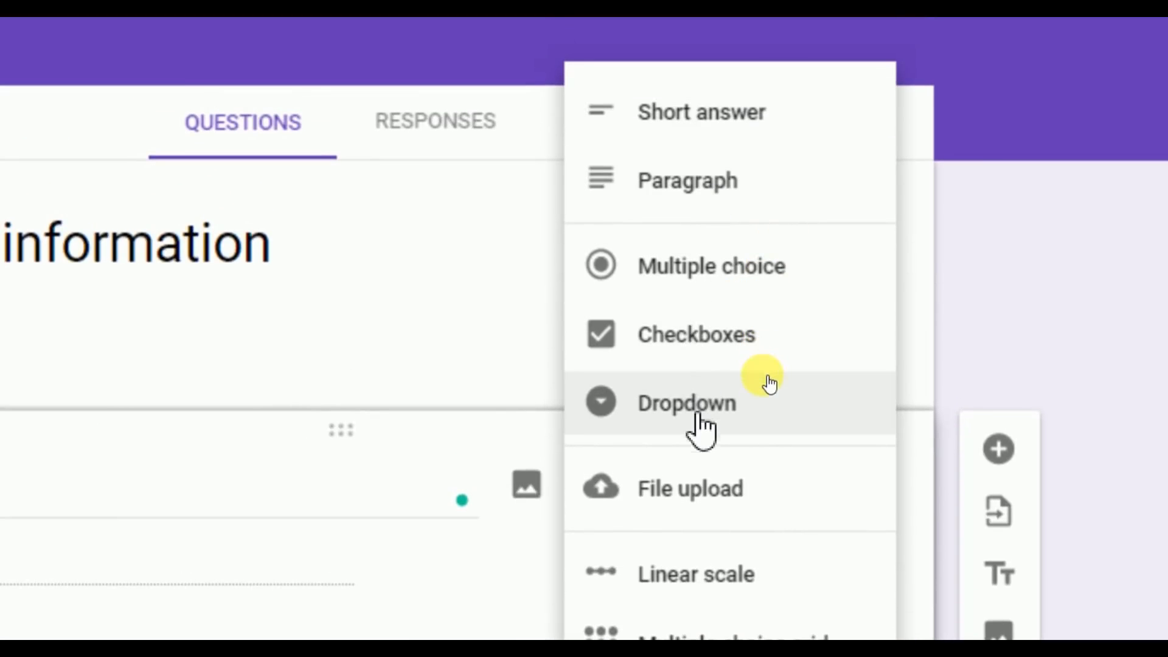
scroll(767, 410, down, 3)
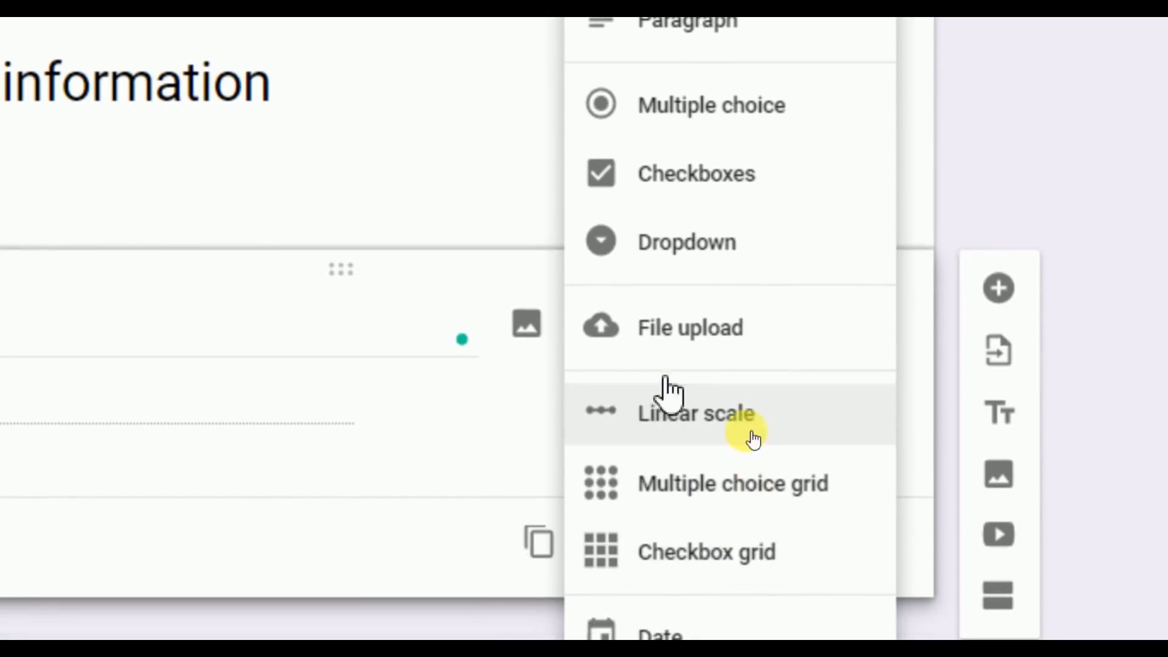
scroll(699, 579, down, 2)
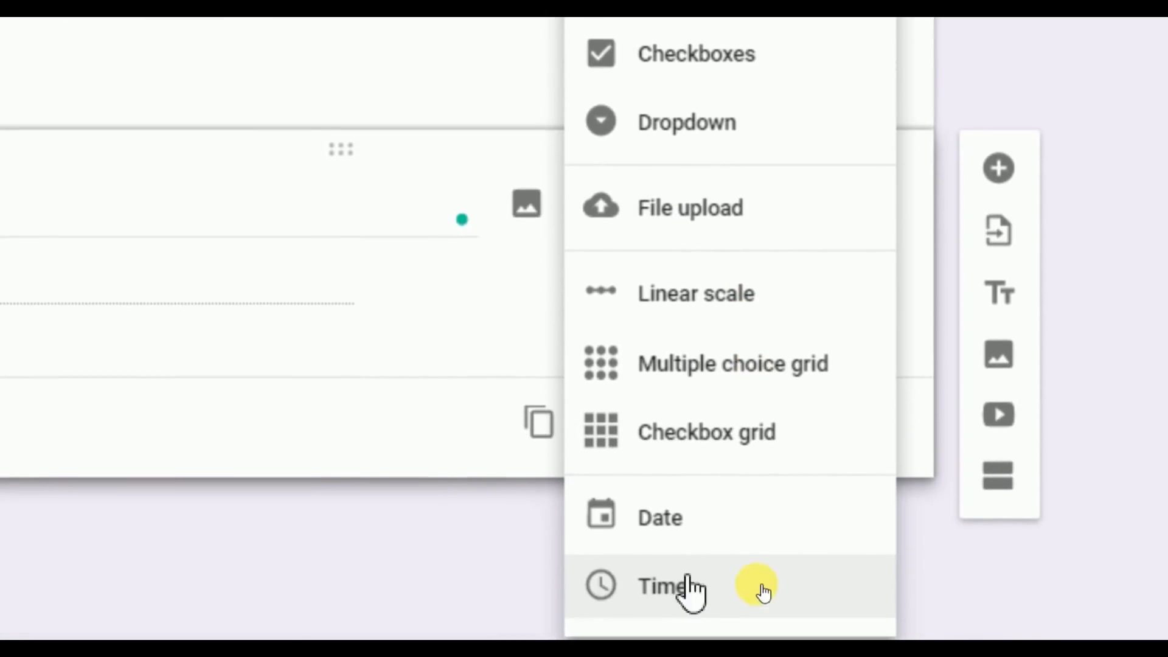
scroll(763, 593, up, 4)
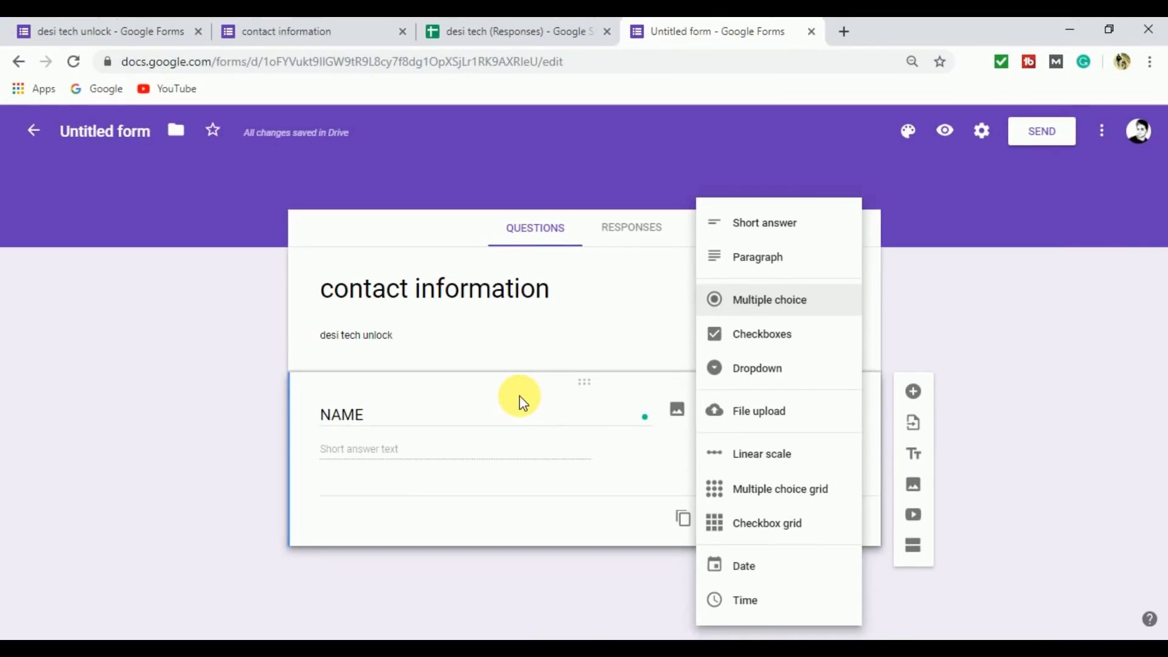
click(397, 422)
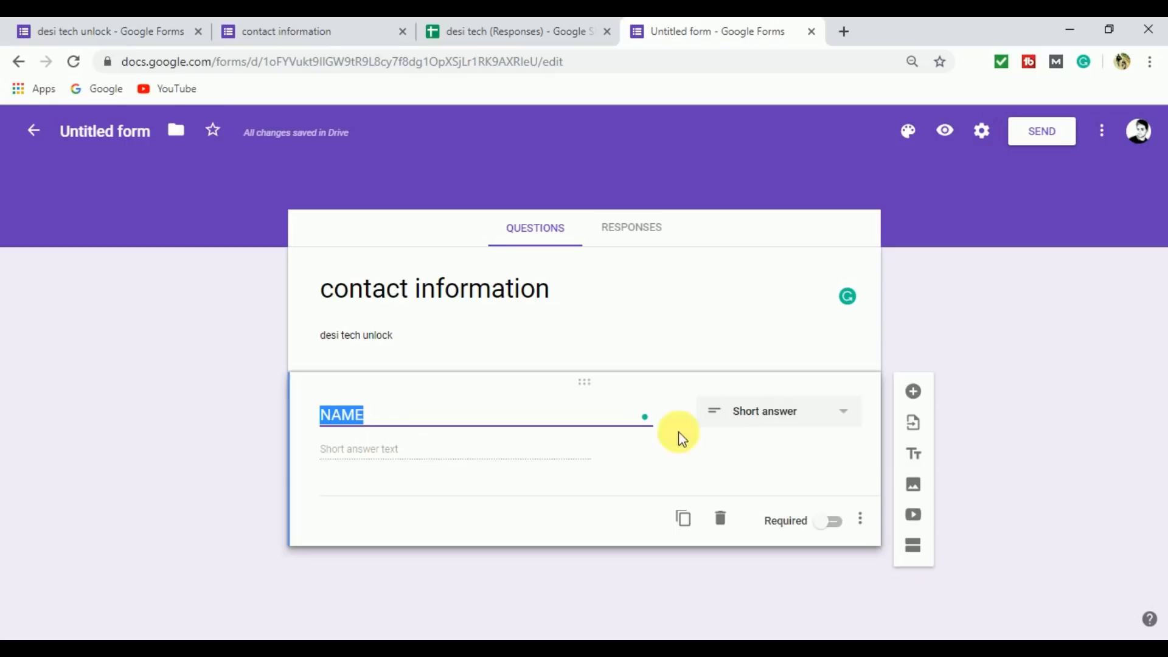
click(811, 420)
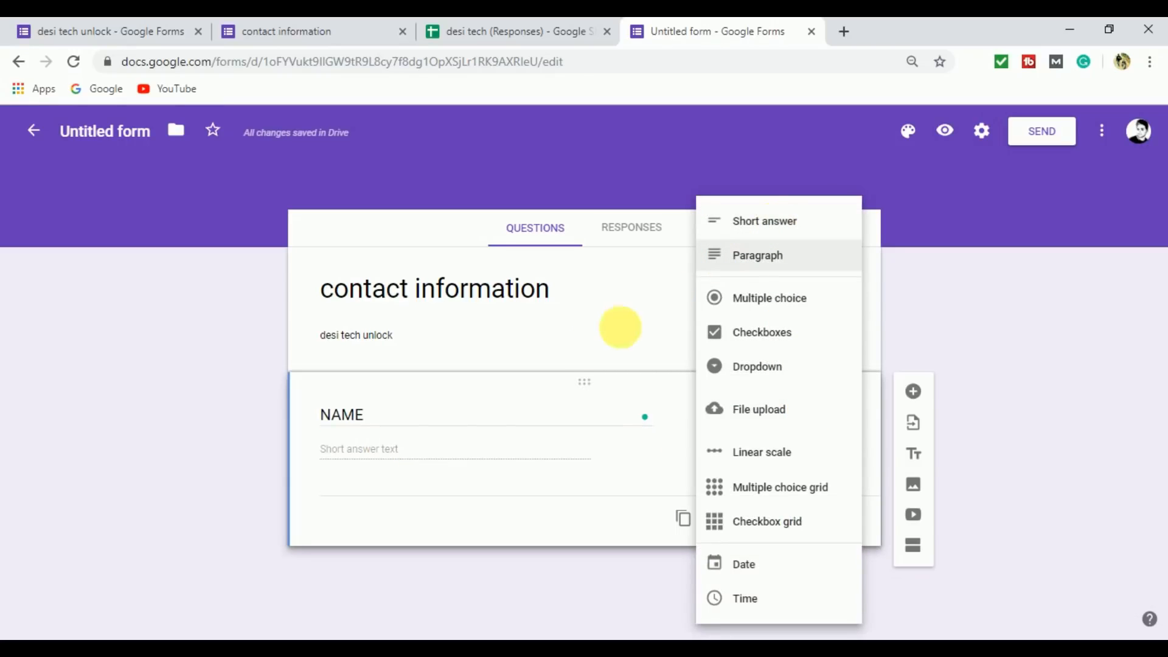
Set the NAME question's answer type to Short answer and make the question required.
click(361, 453)
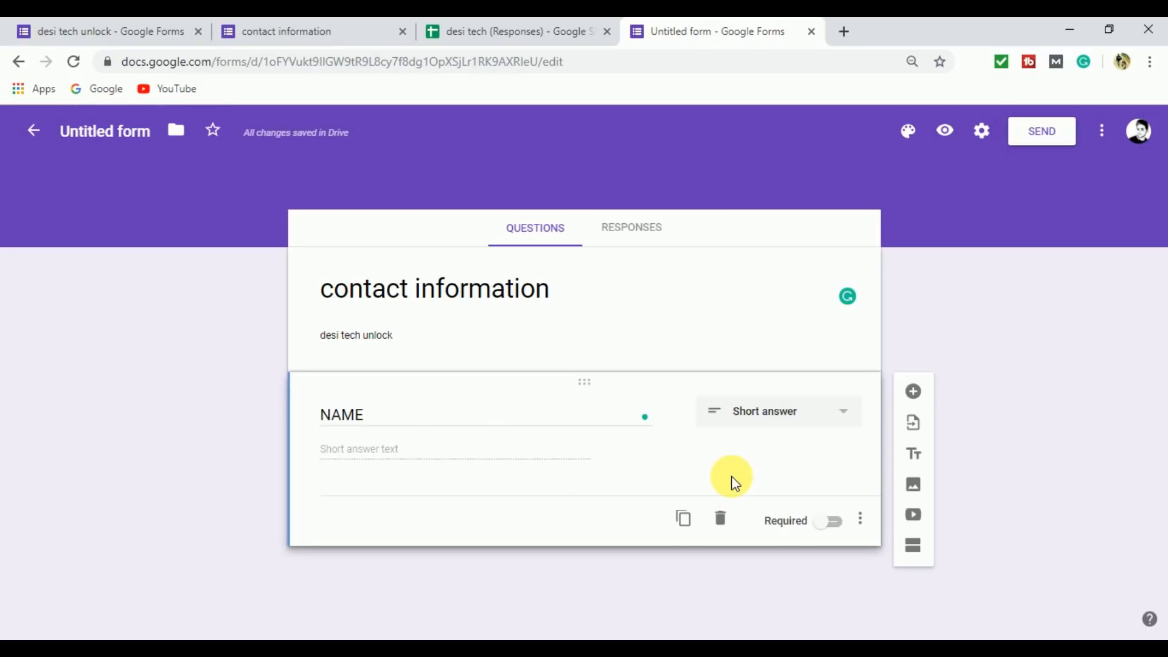
click(777, 414)
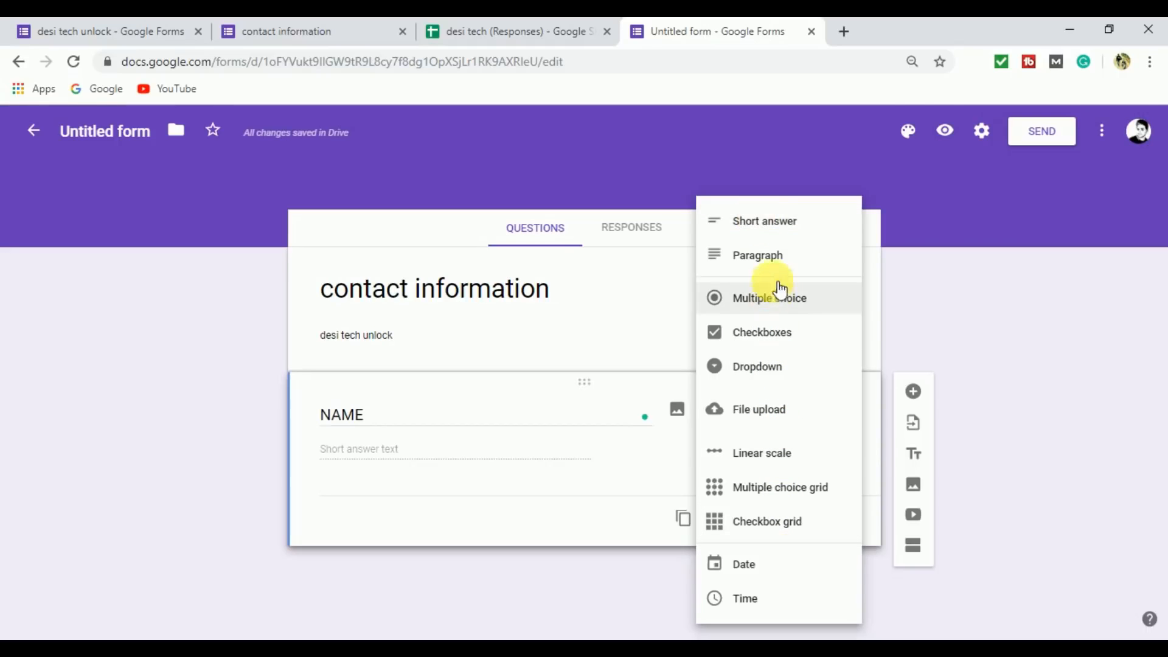
click(791, 227)
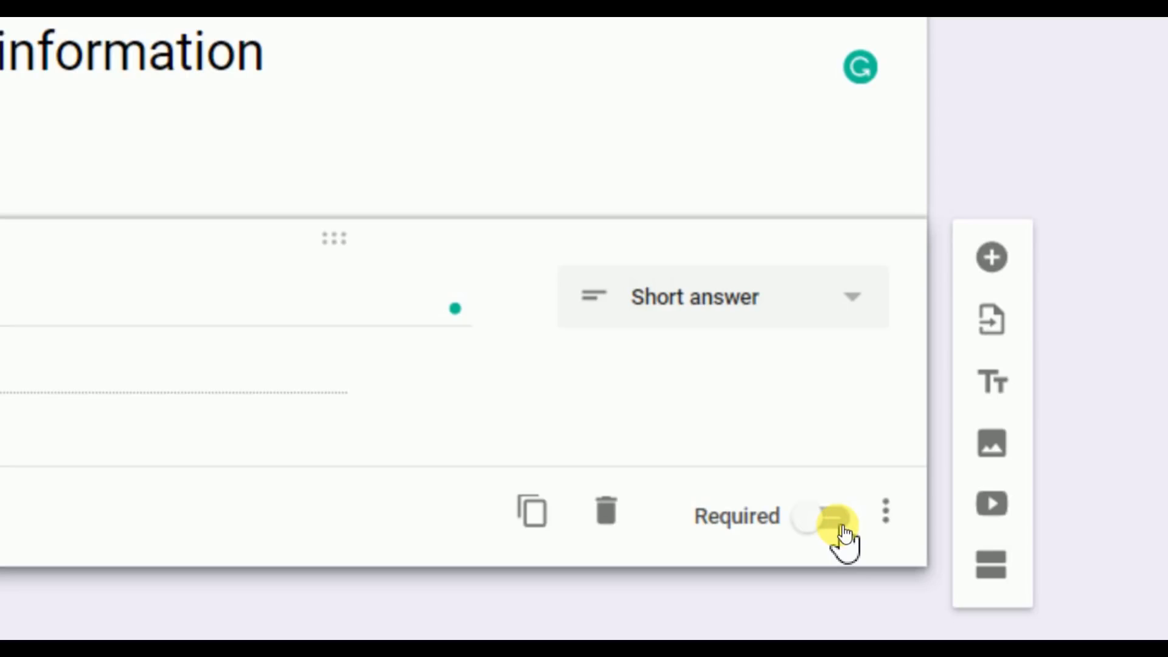
click(836, 521)
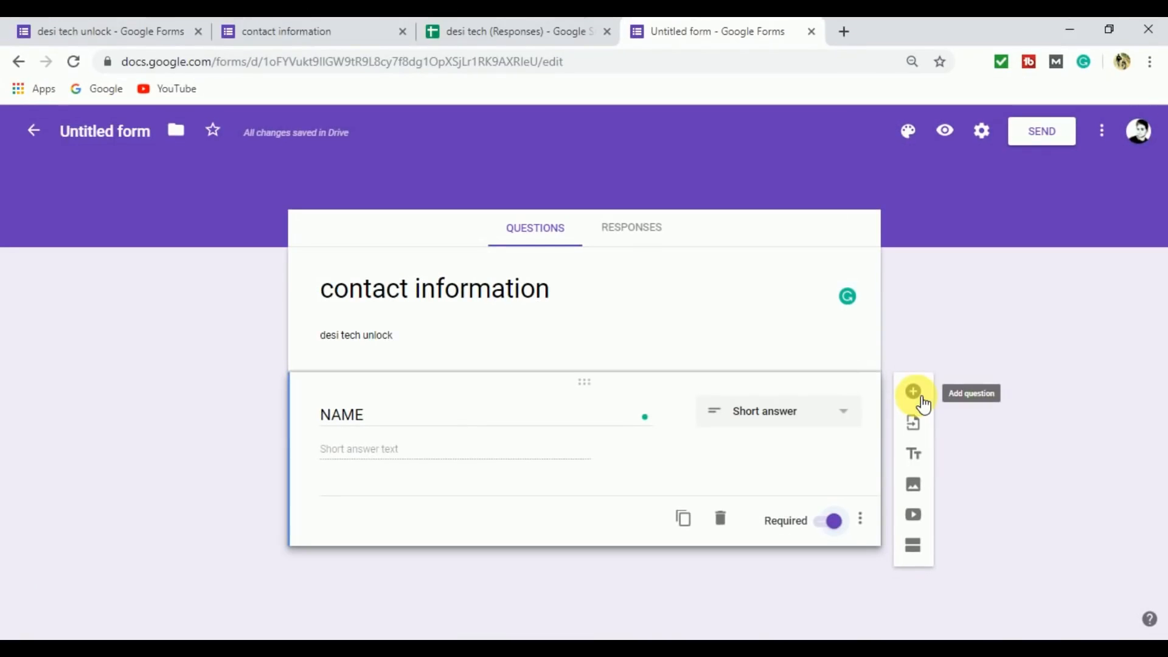
Add a second question below NAME and title it "FATHER NAME".
click(920, 400)
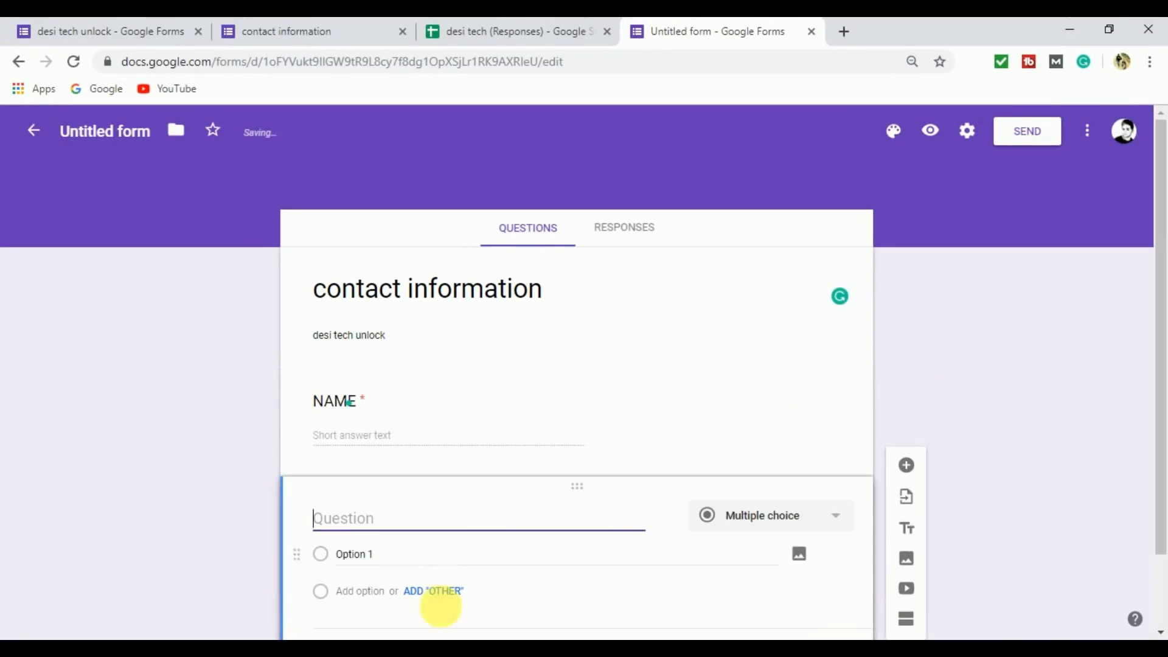
drag(1163, 379, 1165, 453)
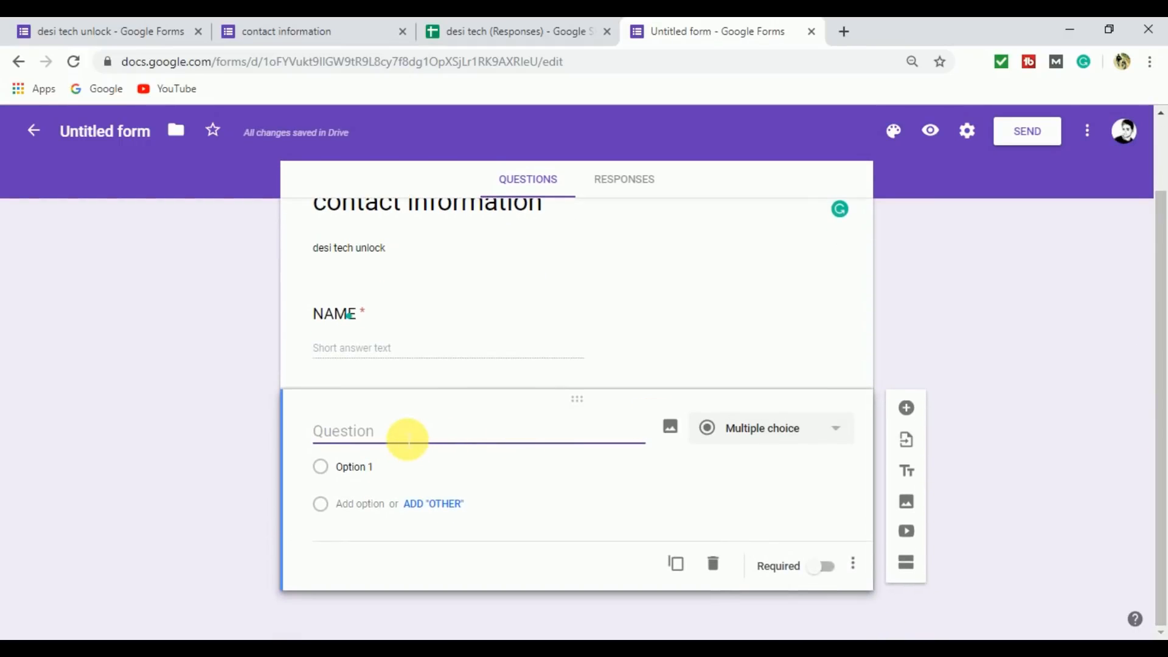
text(f)
key(BackSpace)
text(FAT)
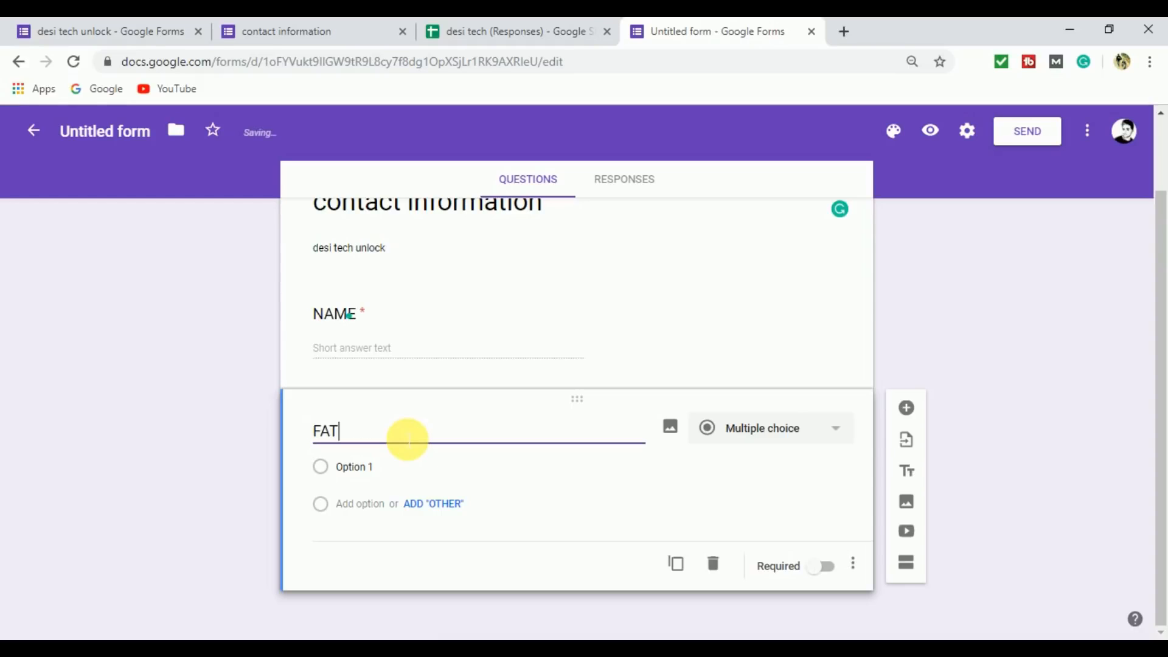
text(HER NAME)
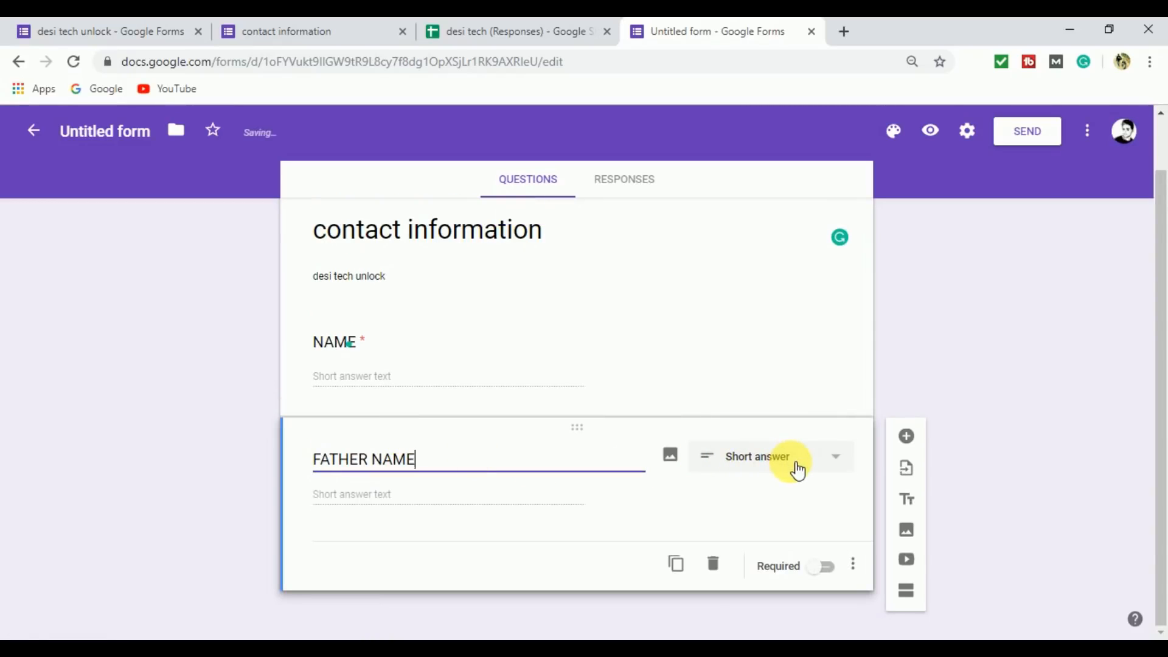
Set the FATHER NAME question to Short answer and mark it as required.
click(843, 471)
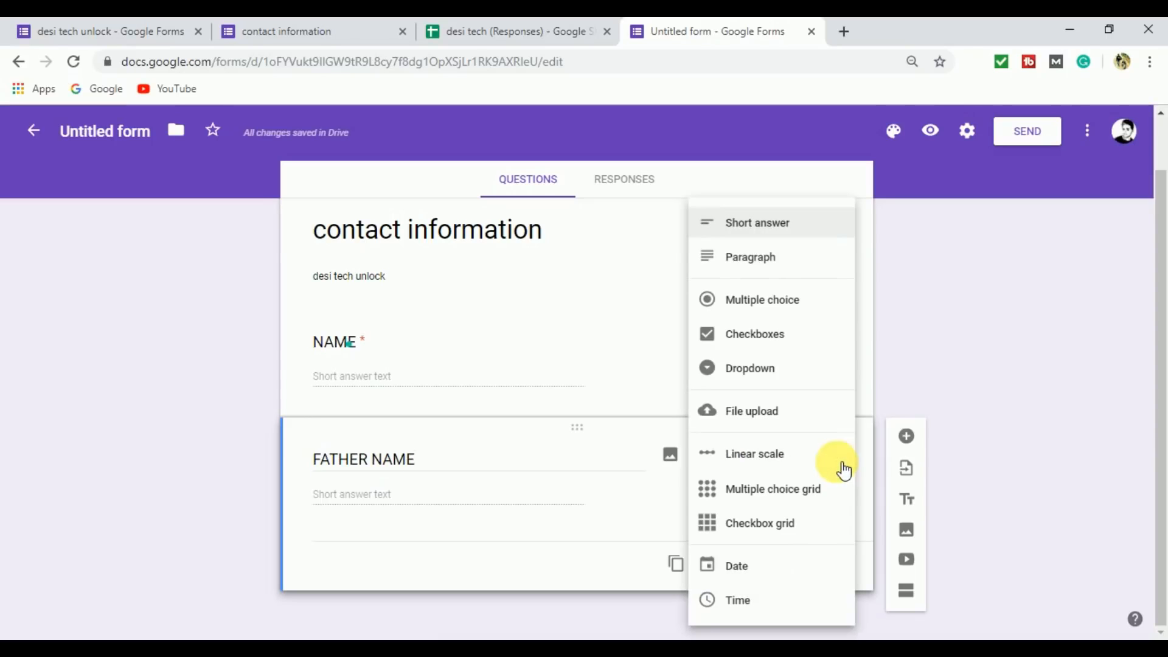
click(774, 223)
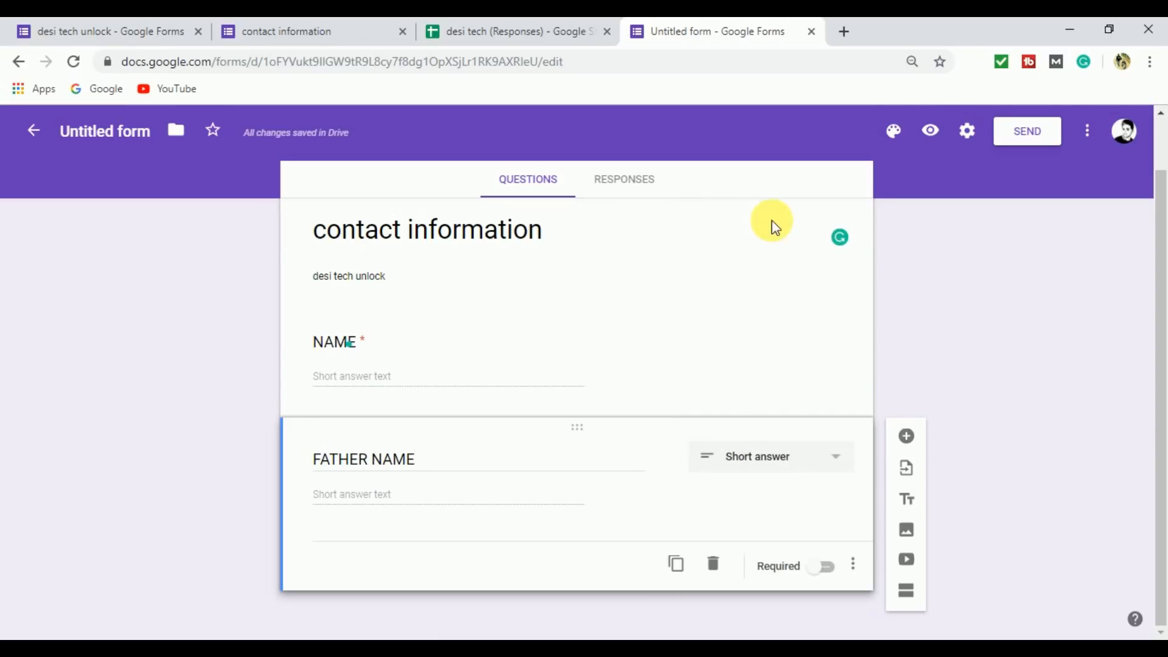
click(829, 567)
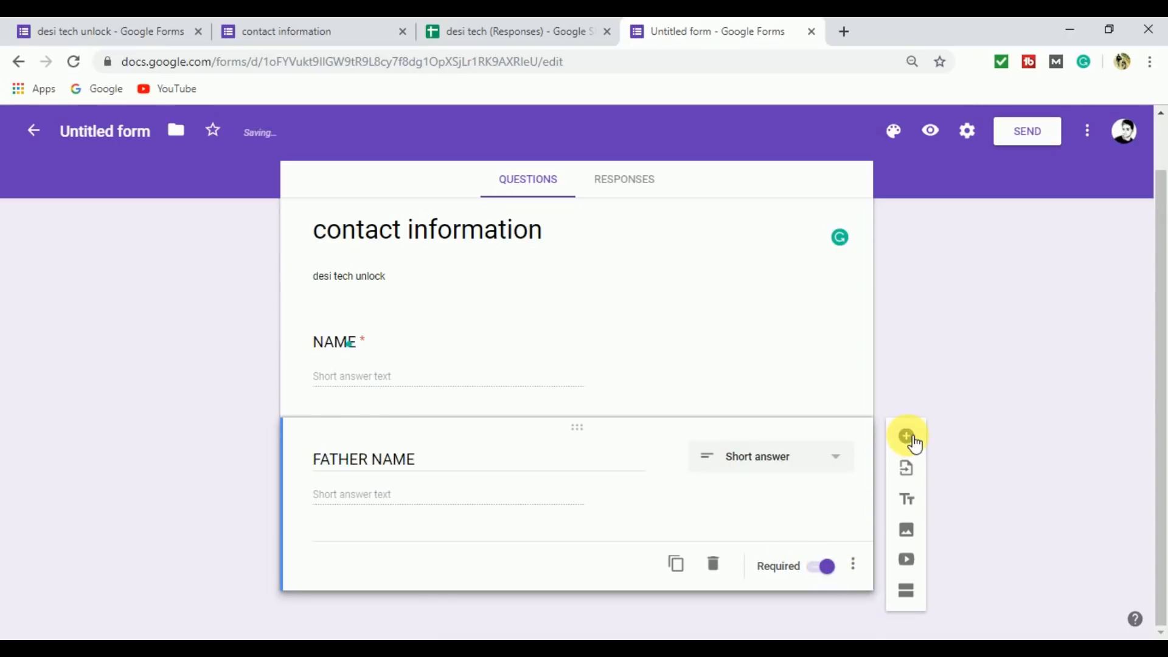
Add a third question titled "GENDER" with Multiple choice as its answer type.
click(907, 437)
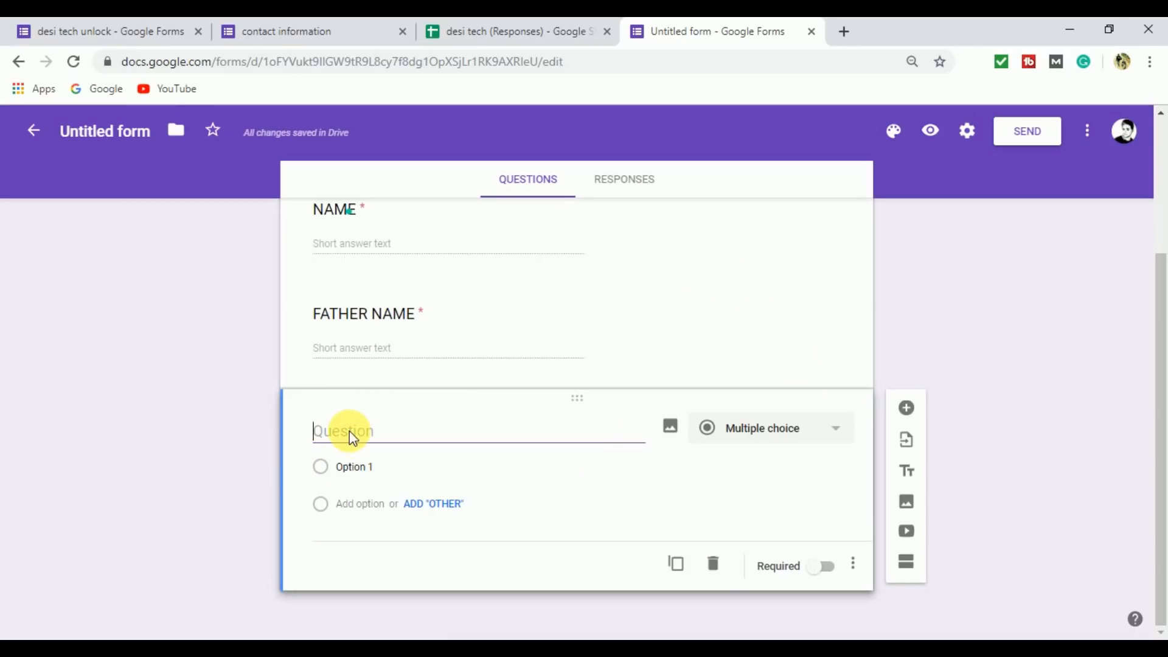
text(g)
key(BackSpace)
text(GENDER)
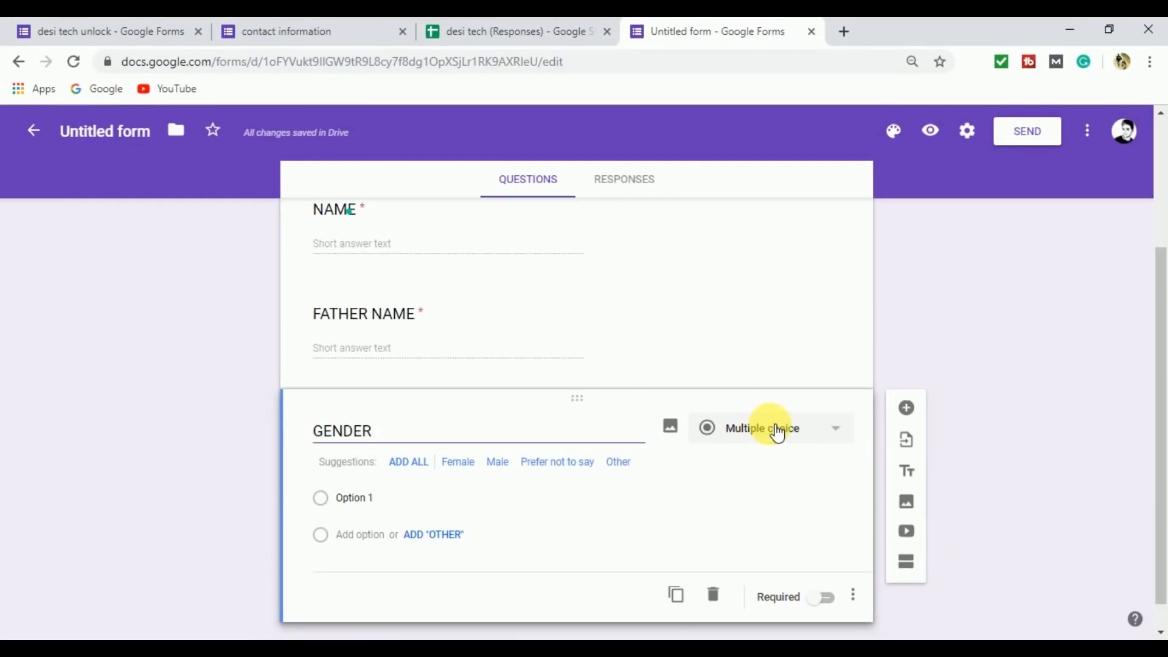
click(777, 433)
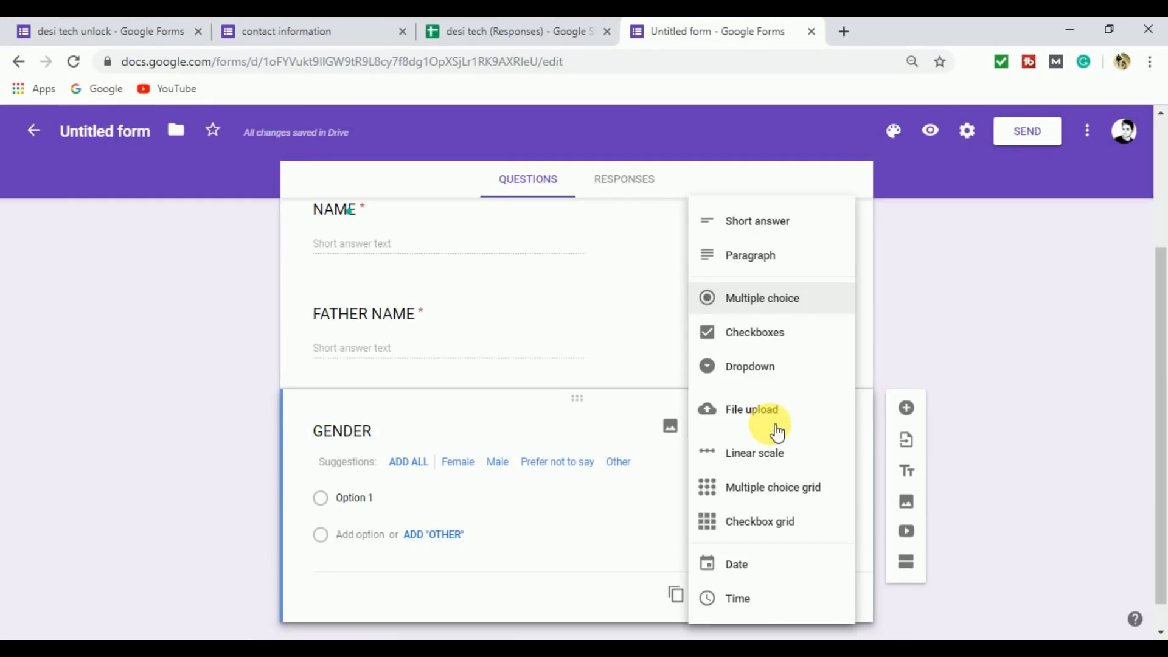
click(765, 300)
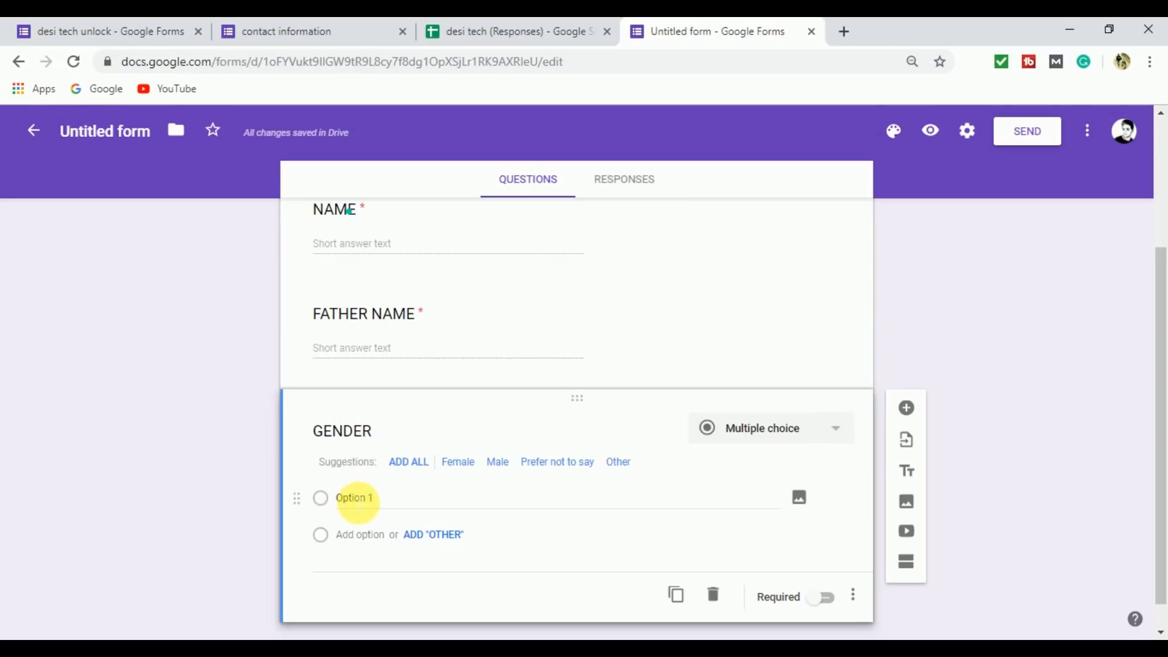
Give the GENDER question the options MALE, FEMALE and OTHER, and make it required.
click(390, 503)
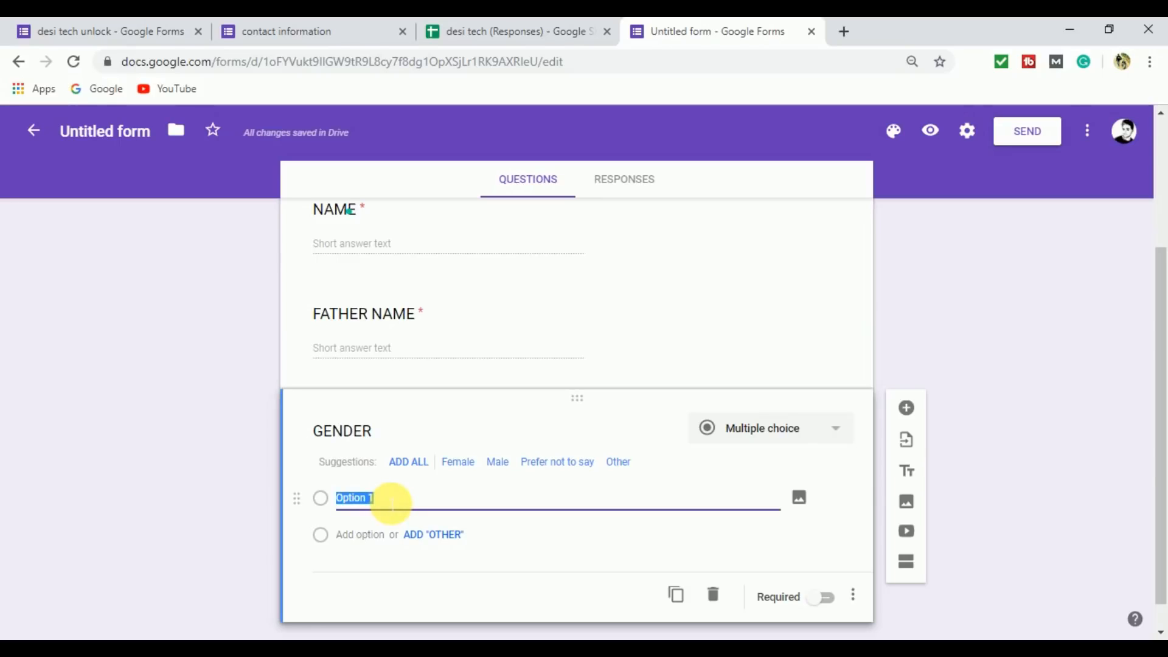
text(MALE)
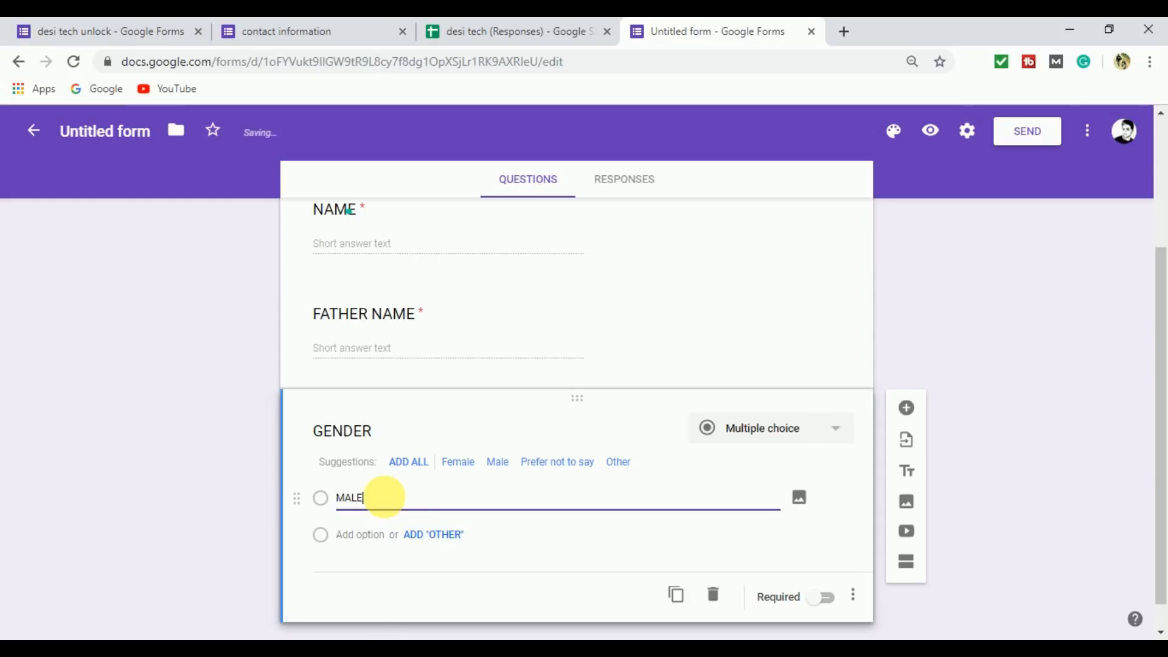
click(363, 534)
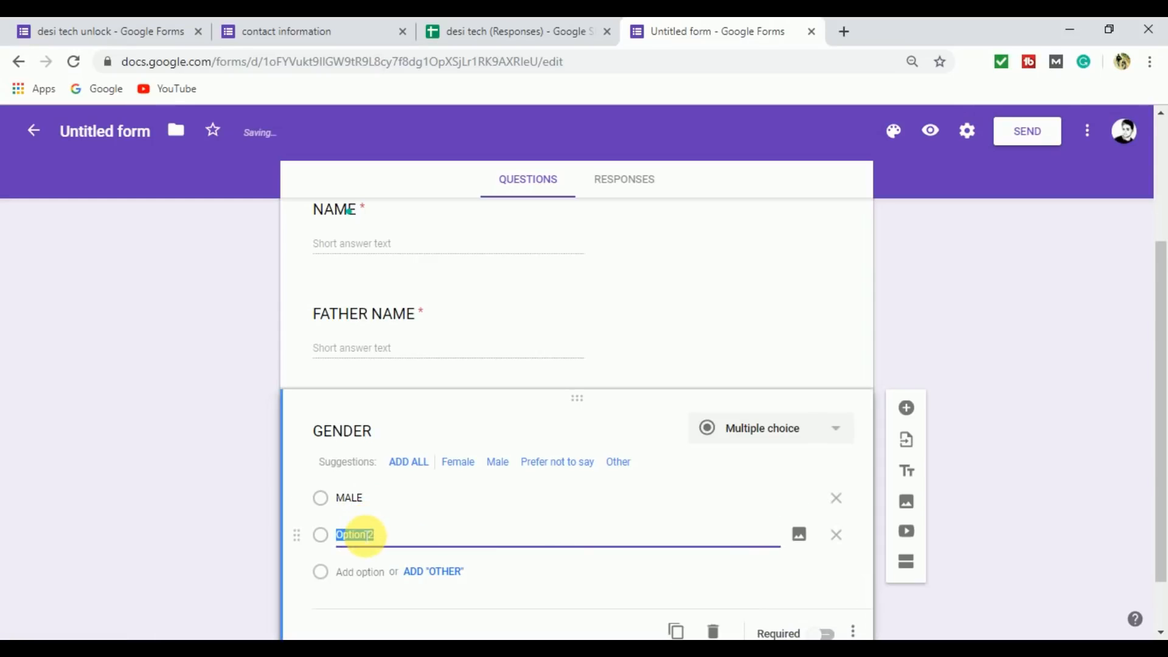
text(FEMALE)
click(363, 572)
text(OTHER)
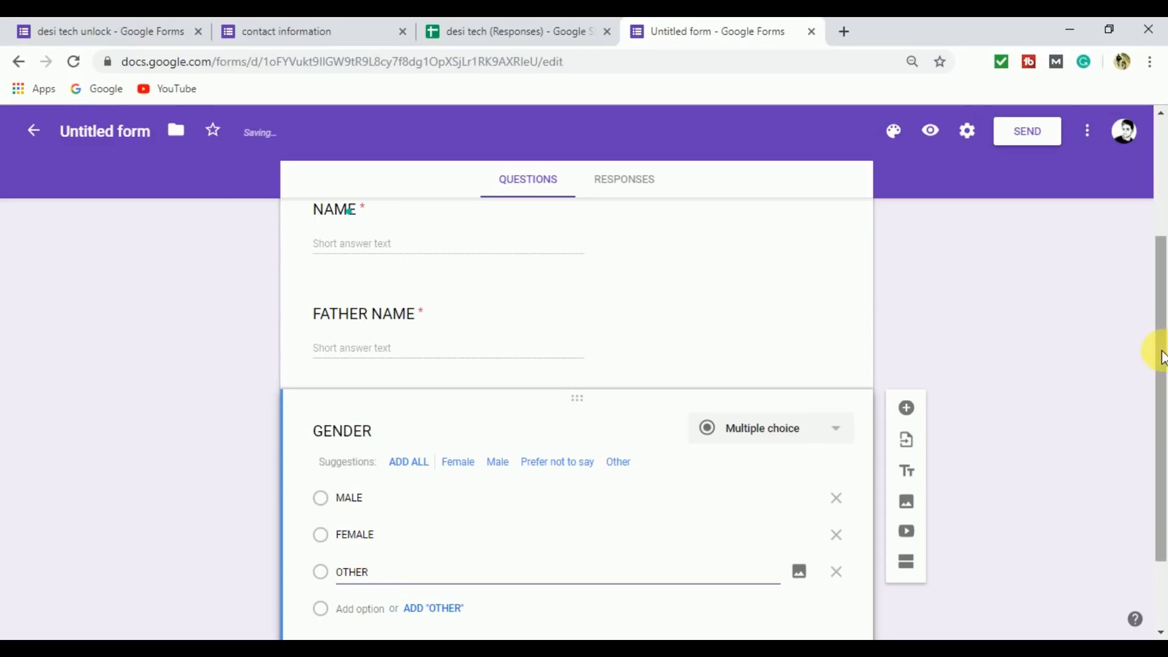
drag(1158, 339, 1163, 398)
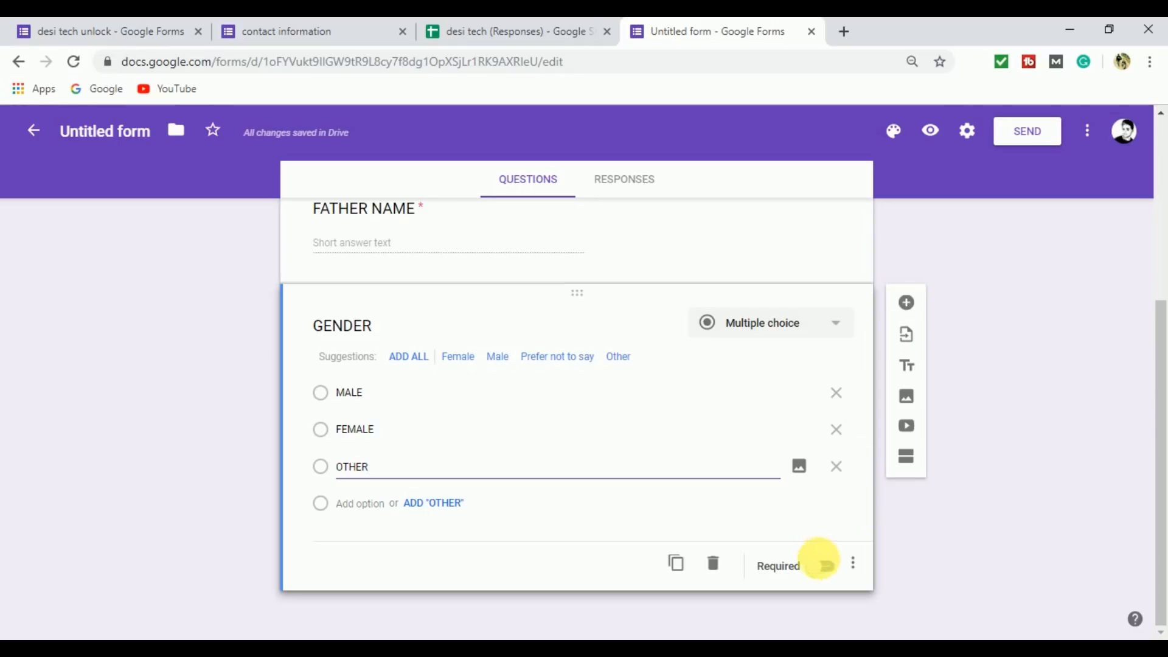
click(835, 570)
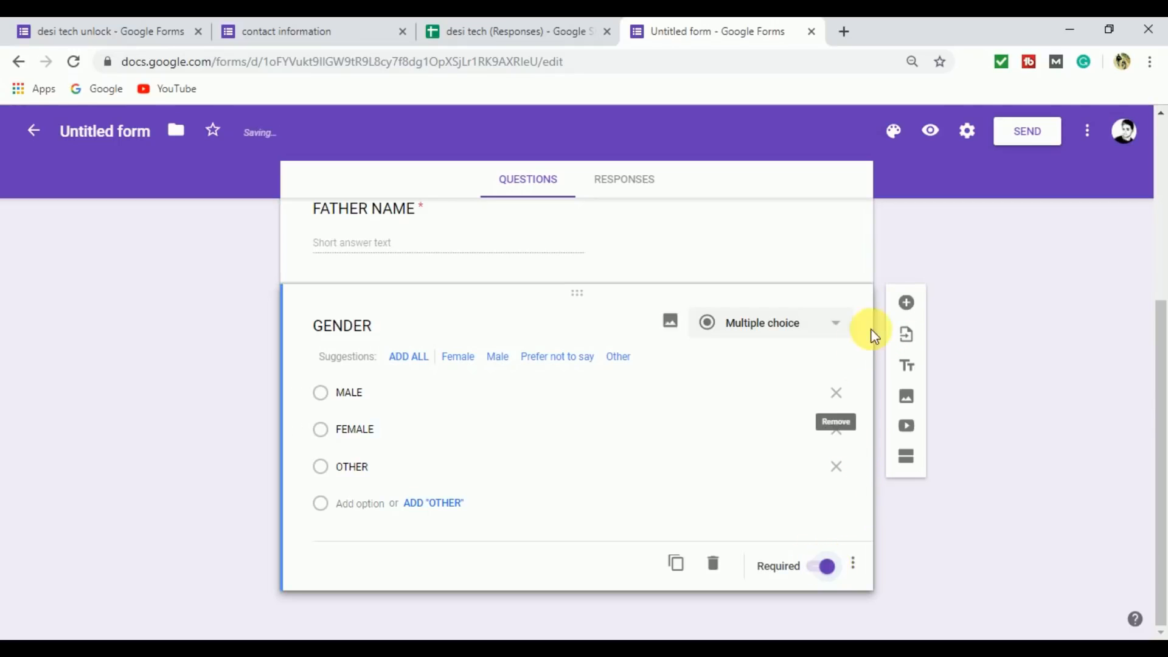
Add a fourth question titled "CONTACT NUMBER" with Short answer as its answer type.
click(907, 303)
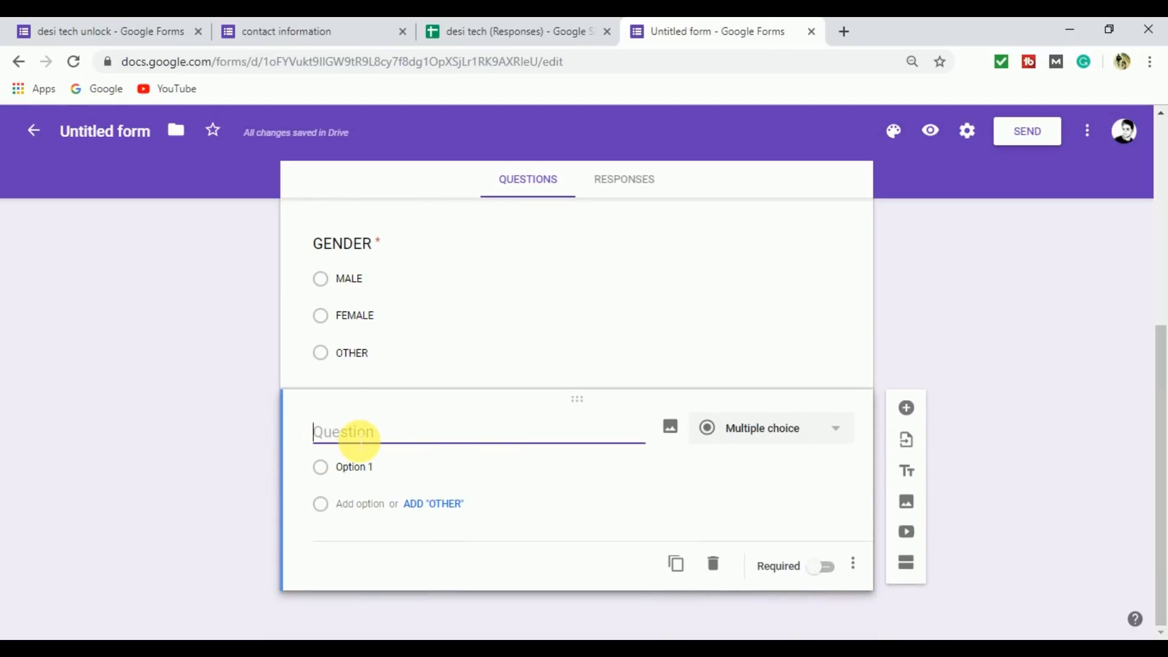
text(CONTAC)
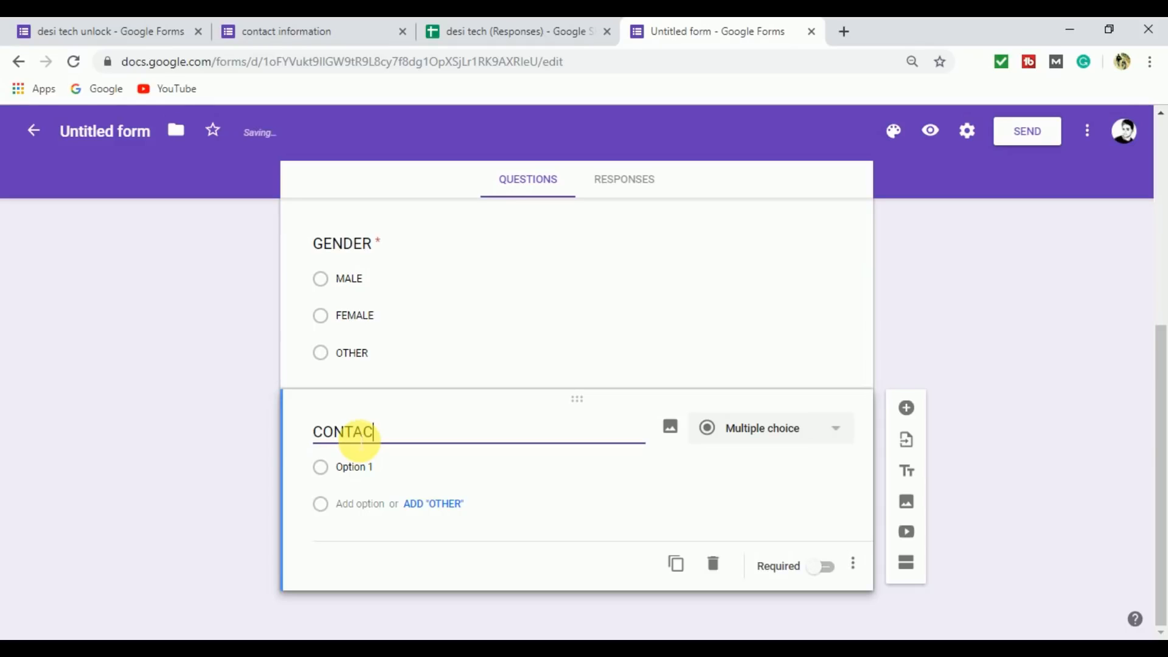
text(T NUMBER)
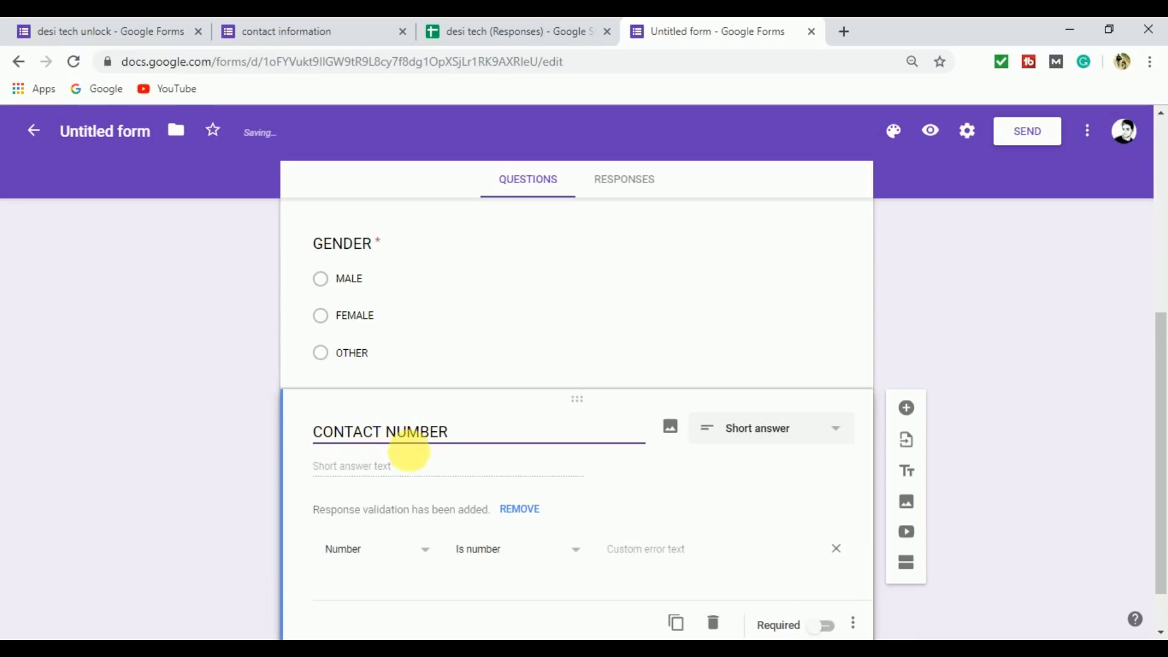
click(753, 439)
click(752, 222)
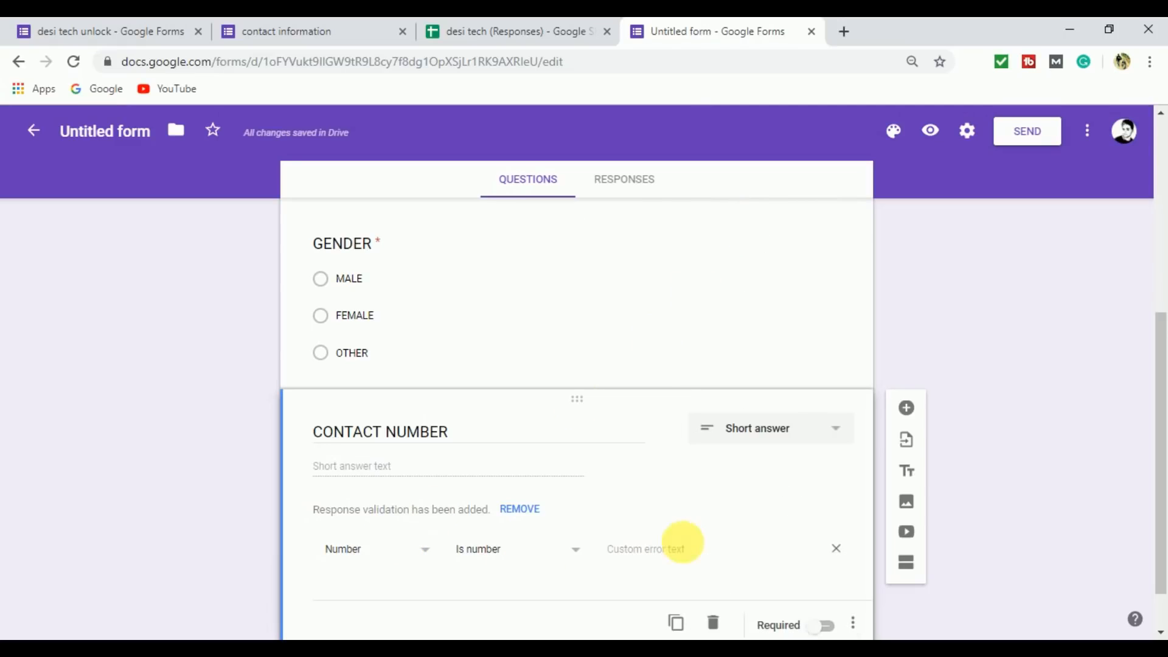
Look through the response validation types available for the CONTACT NUMBER question.
click(417, 554)
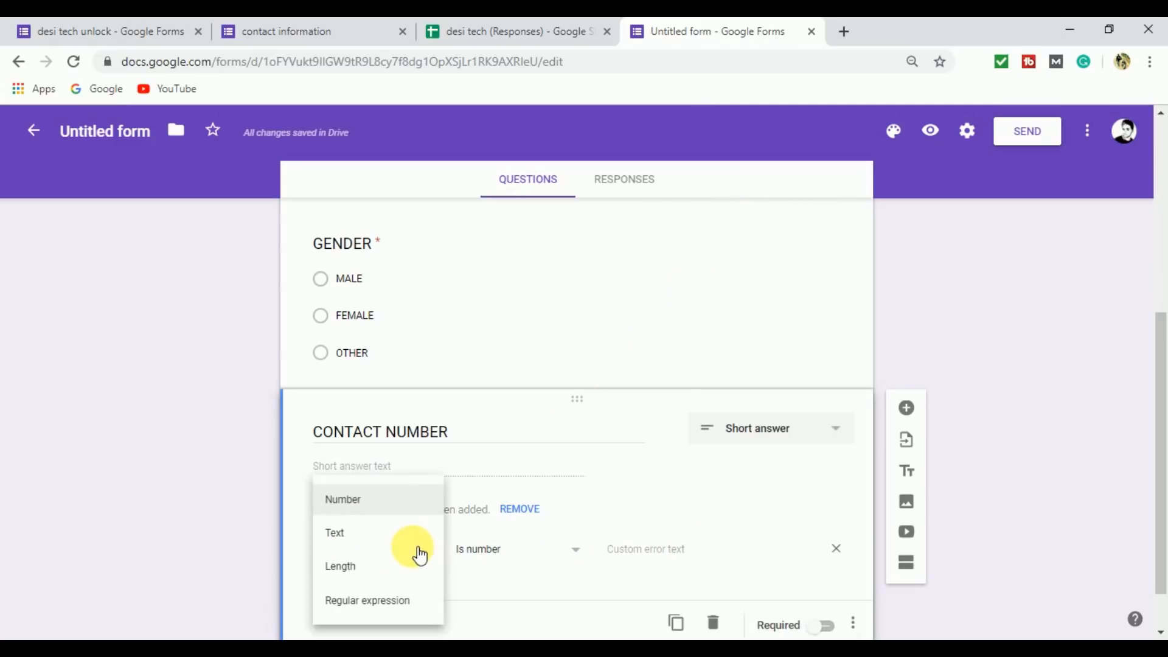
click(595, 515)
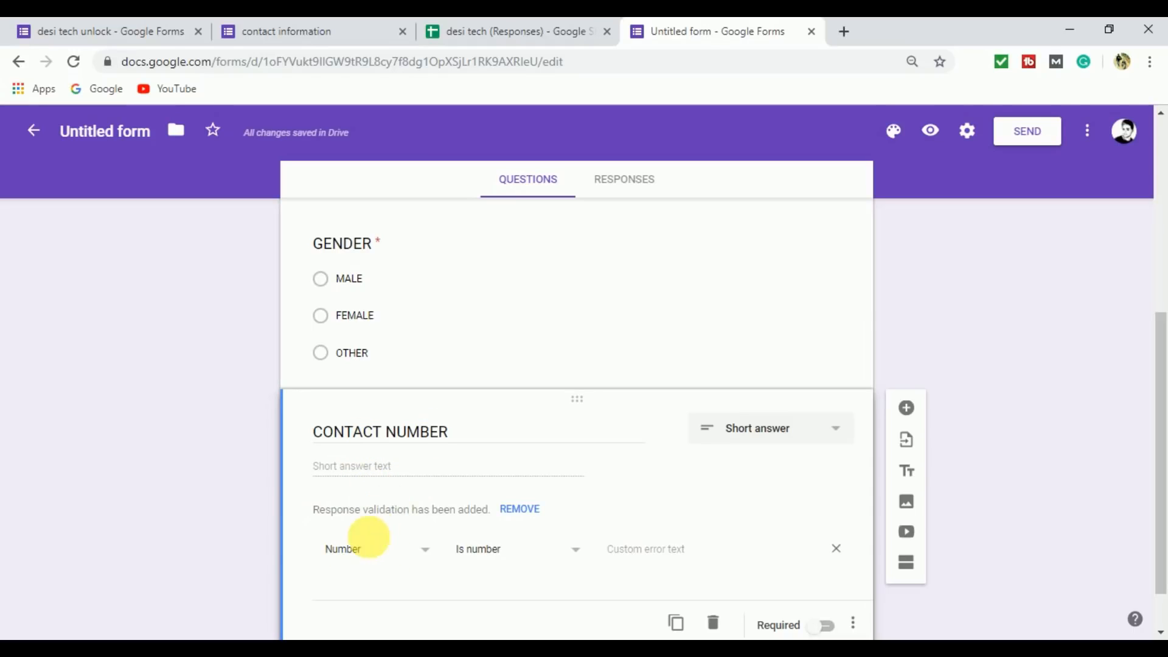
click(389, 548)
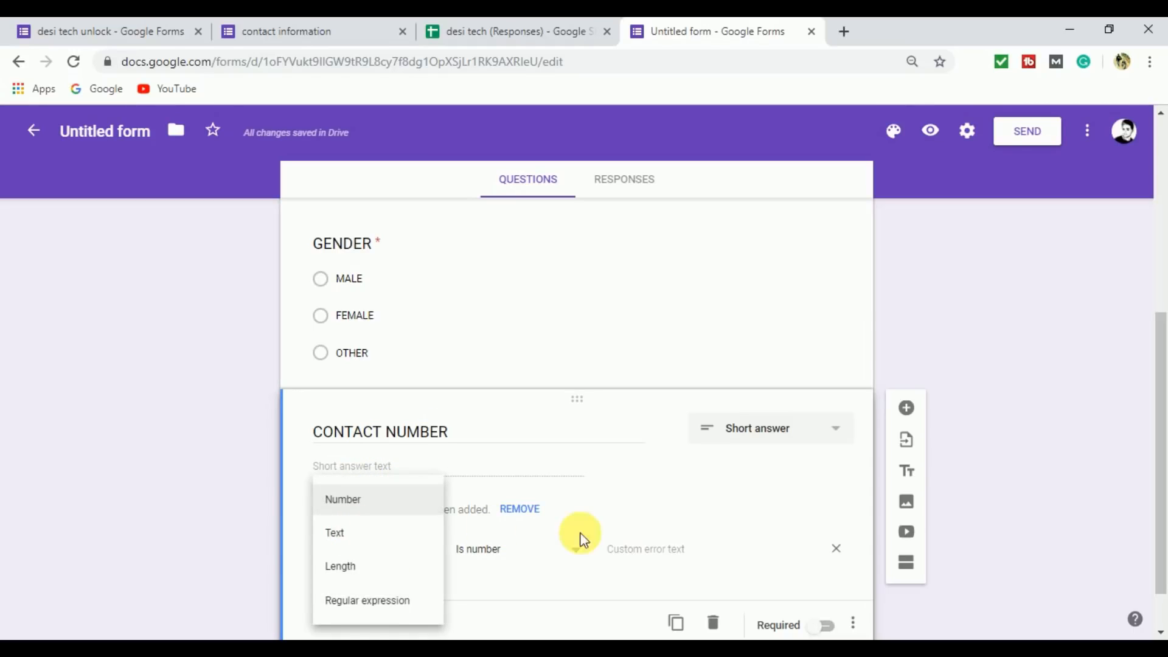
click(597, 512)
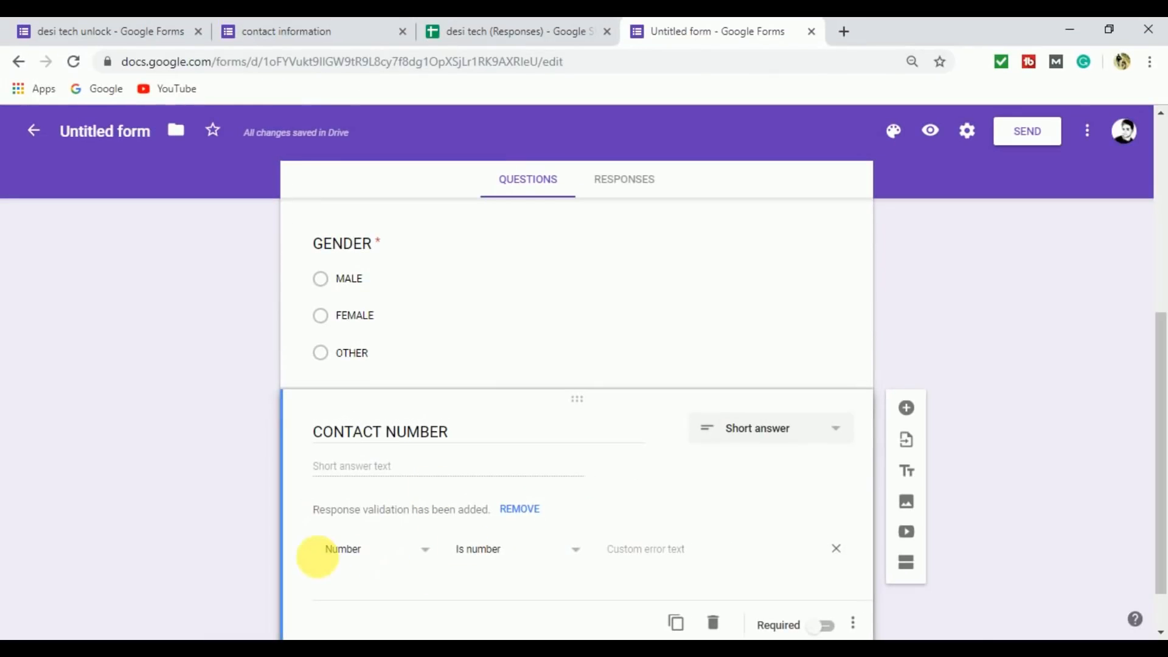
Make the CONTACT NUMBER question required.
scroll(1159, 347, down, 1)
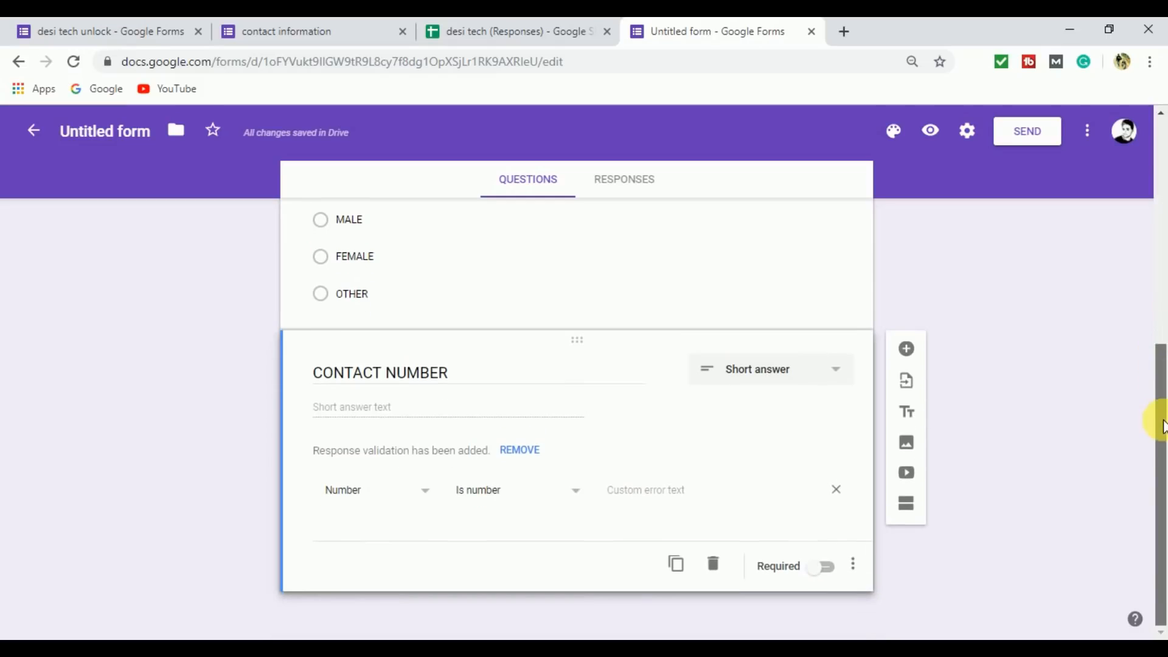
click(852, 567)
click(836, 574)
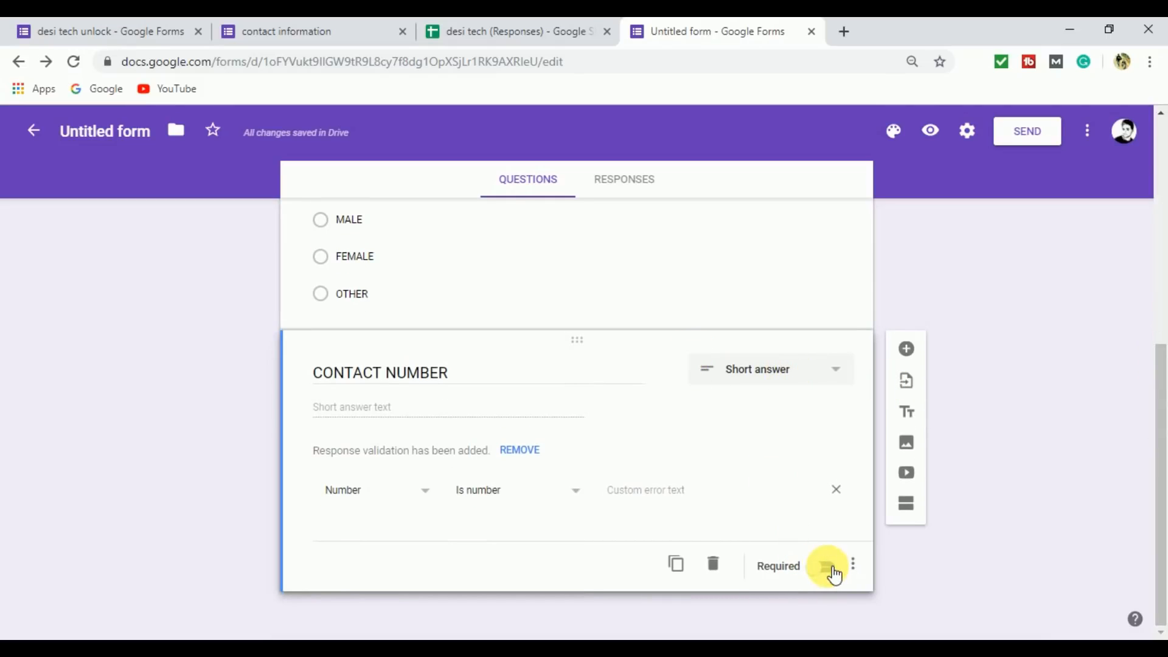
click(834, 575)
Add a fifth question titled "QUALIFICATION" with Dropdown as its answer type.
drag(1160, 451, 1163, 487)
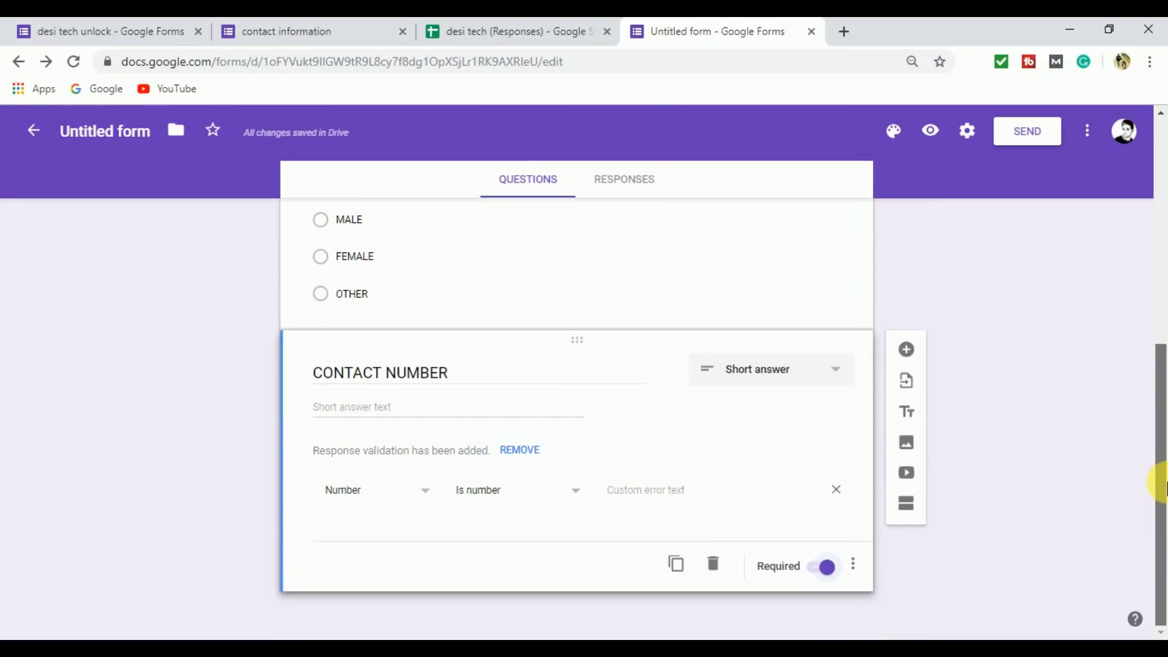
click(907, 351)
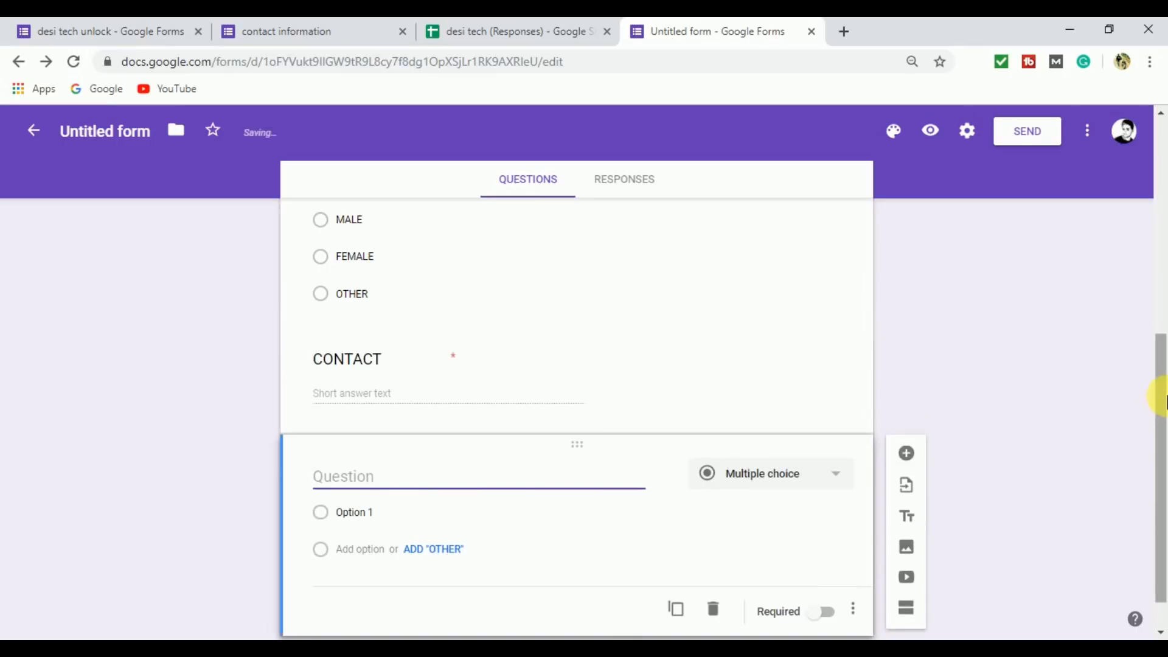
drag(1163, 391, 1163, 438)
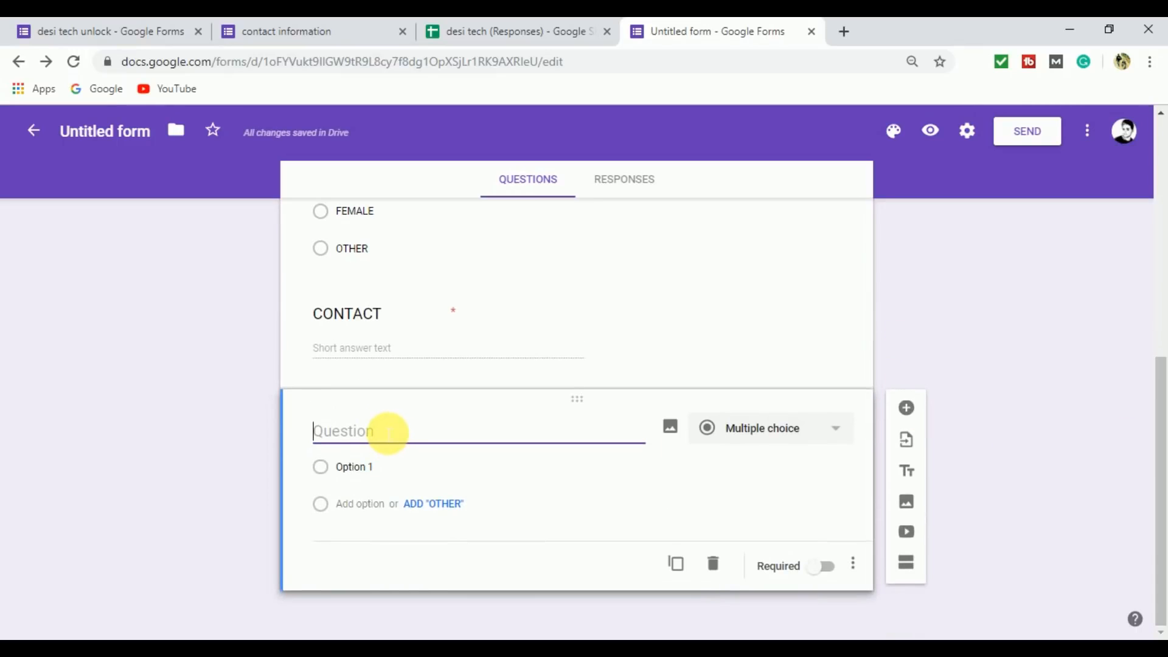
text(QU)
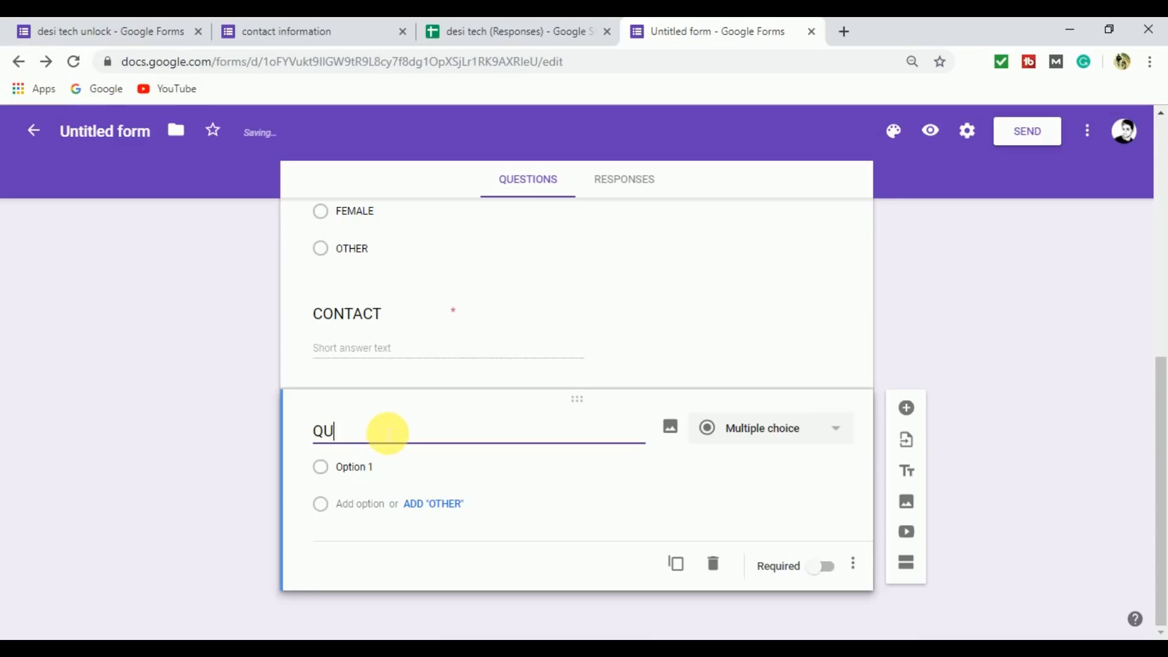
text(ALIFICATION)
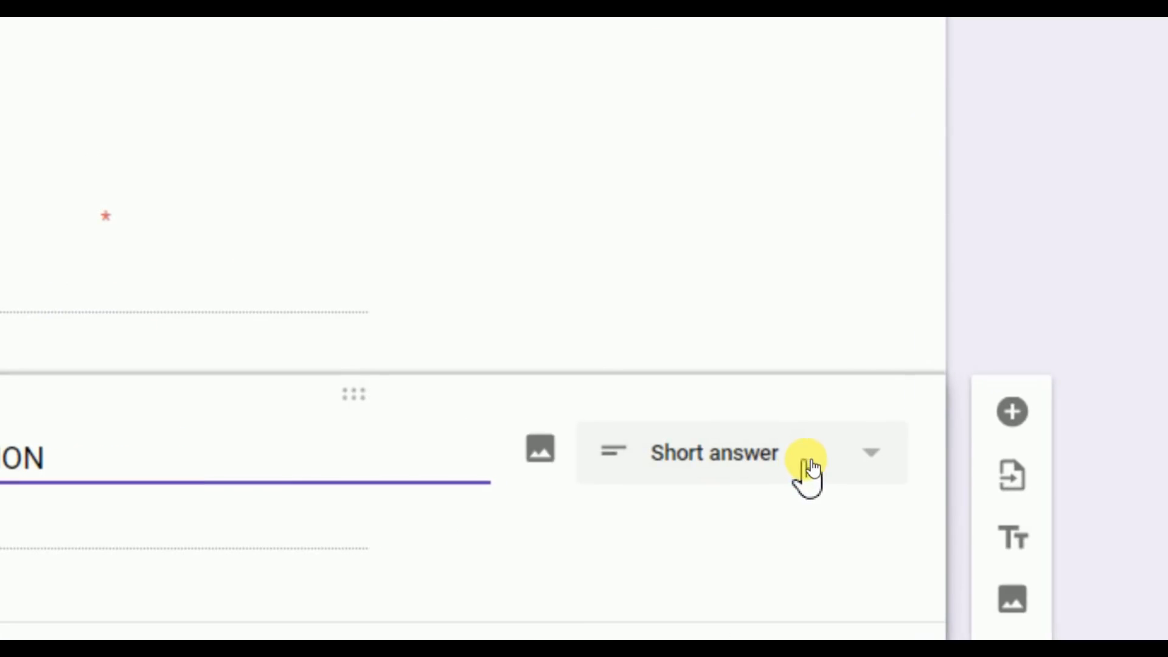
click(835, 474)
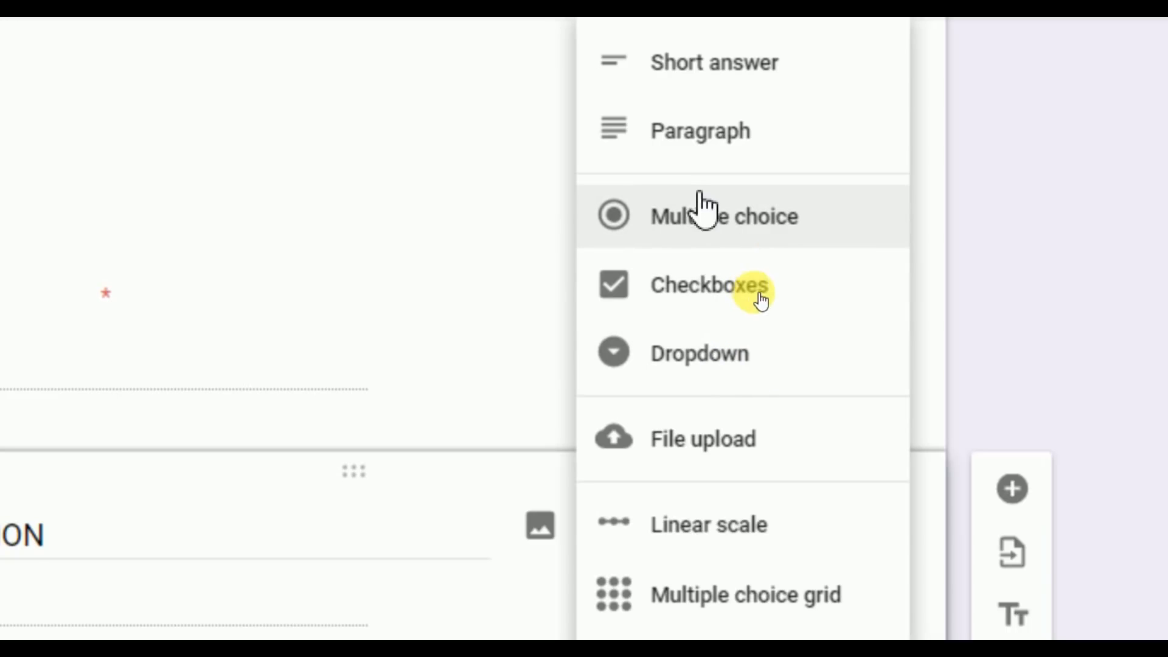
click(701, 347)
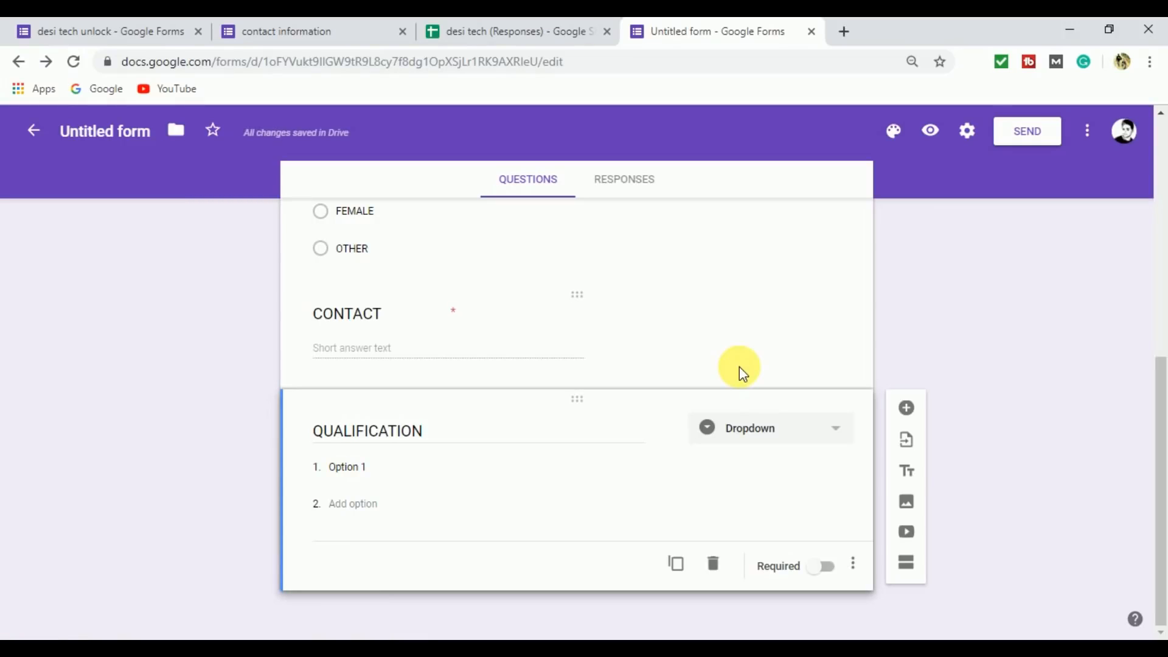
Give the QUALIFICATION question the options POST GRADUATION, GRADUATION, 12TH, 10TH, DIPLOMA, ITI and OTHER, and make it required.
click(394, 469)
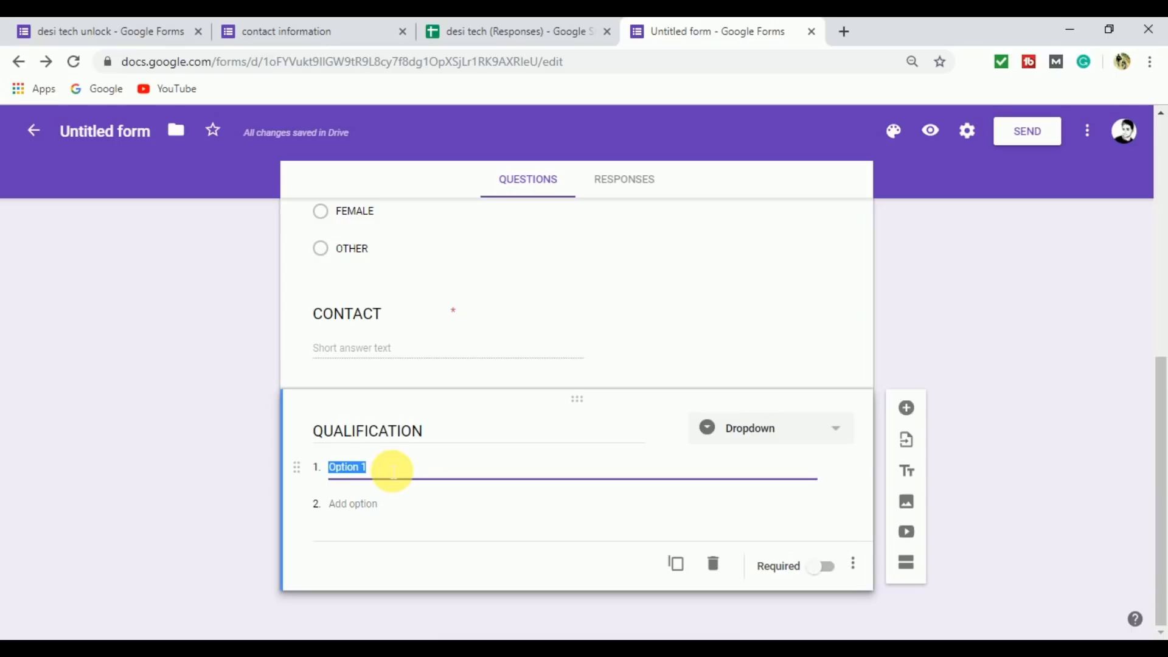
text(POST GRADUATION)
key(Return)
text(GRADUATION)
key(Return)
text(12TH)
key(Return)
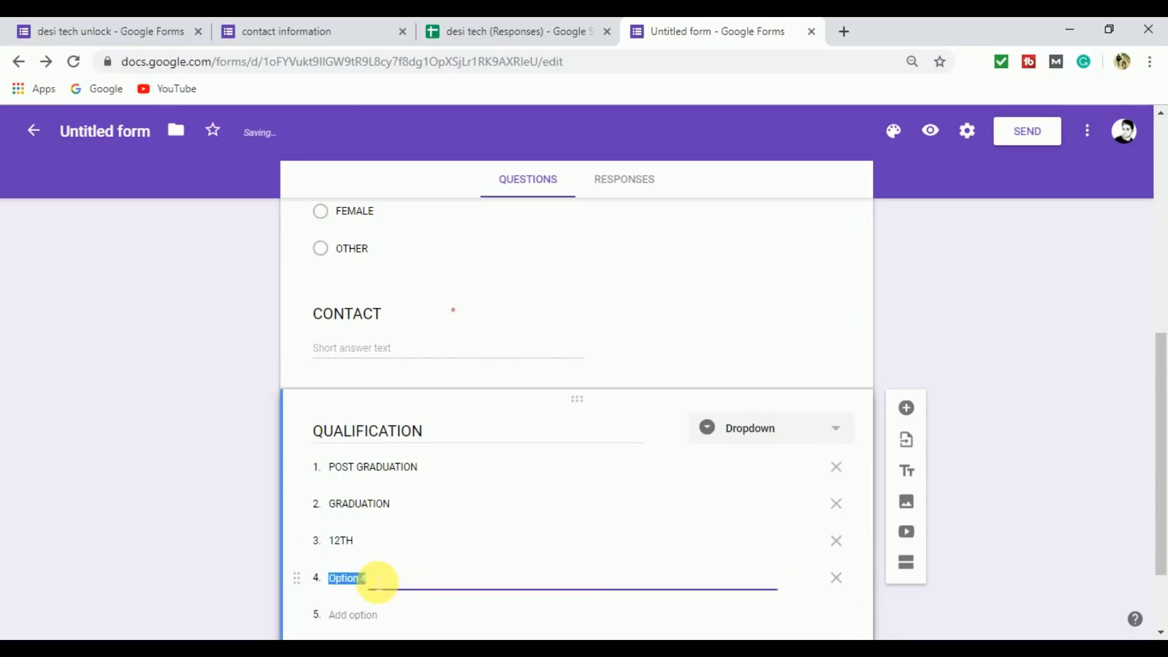
text(10TH)
key(Return)
text(DIPLOMA)
key(Return)
text(ITI OTH)
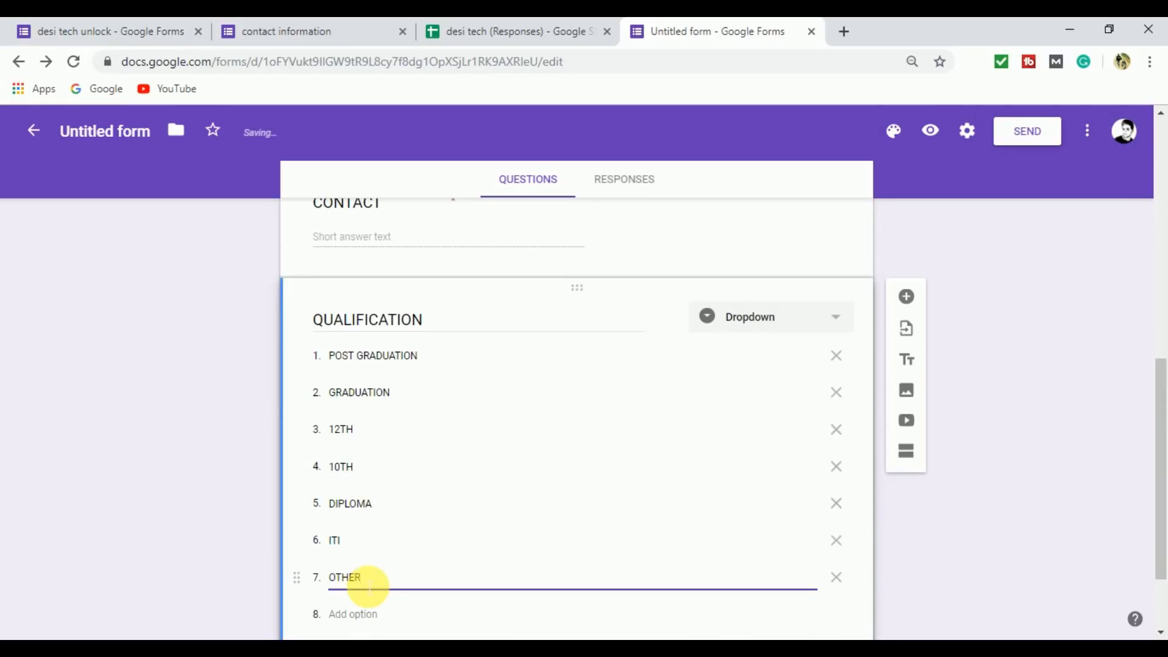
scroll(1158, 438, down, 2)
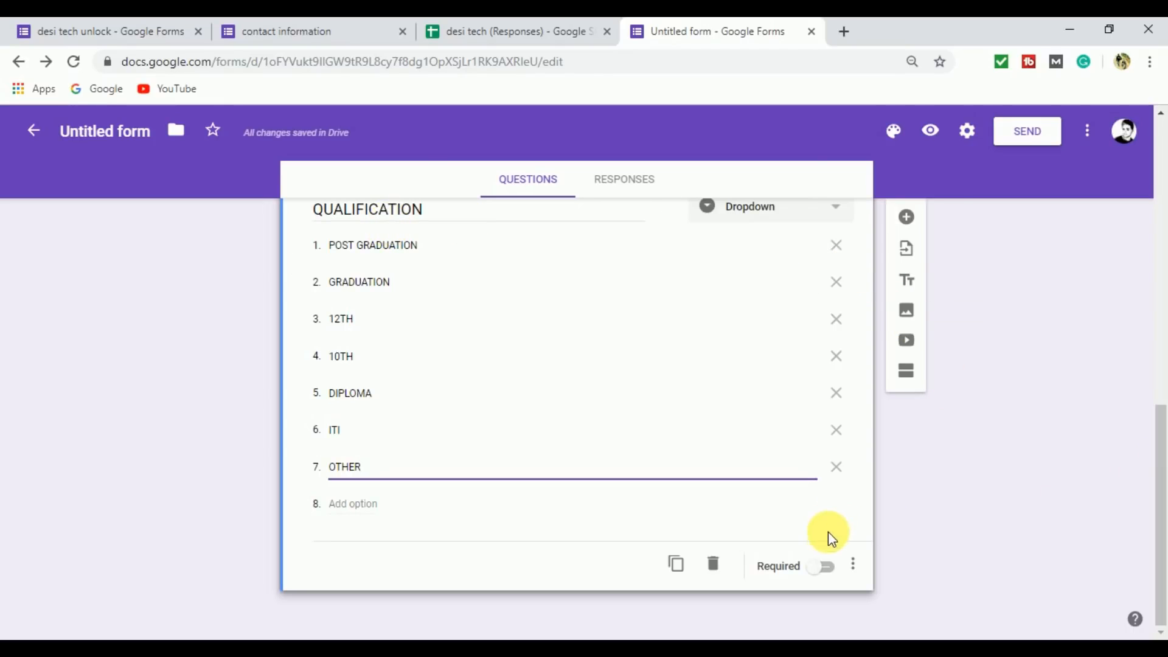
click(835, 572)
Add a sixth question titled "LANGUAGE" with Checkboxes as its answer type.
drag(1160, 509, 1158, 477)
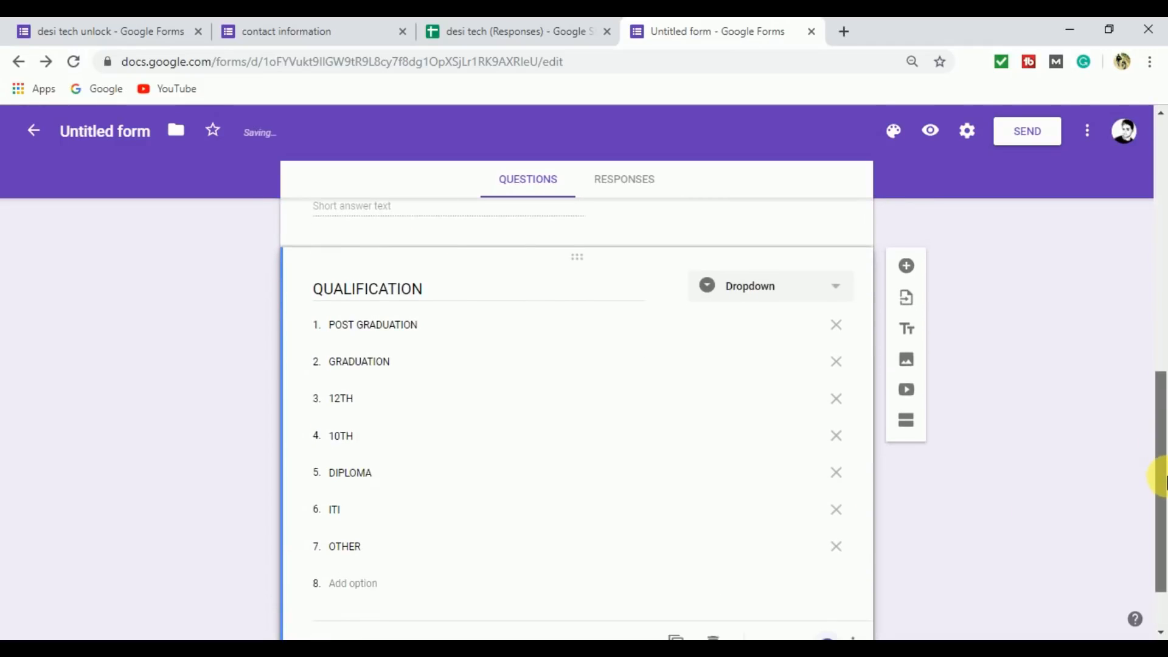
click(911, 274)
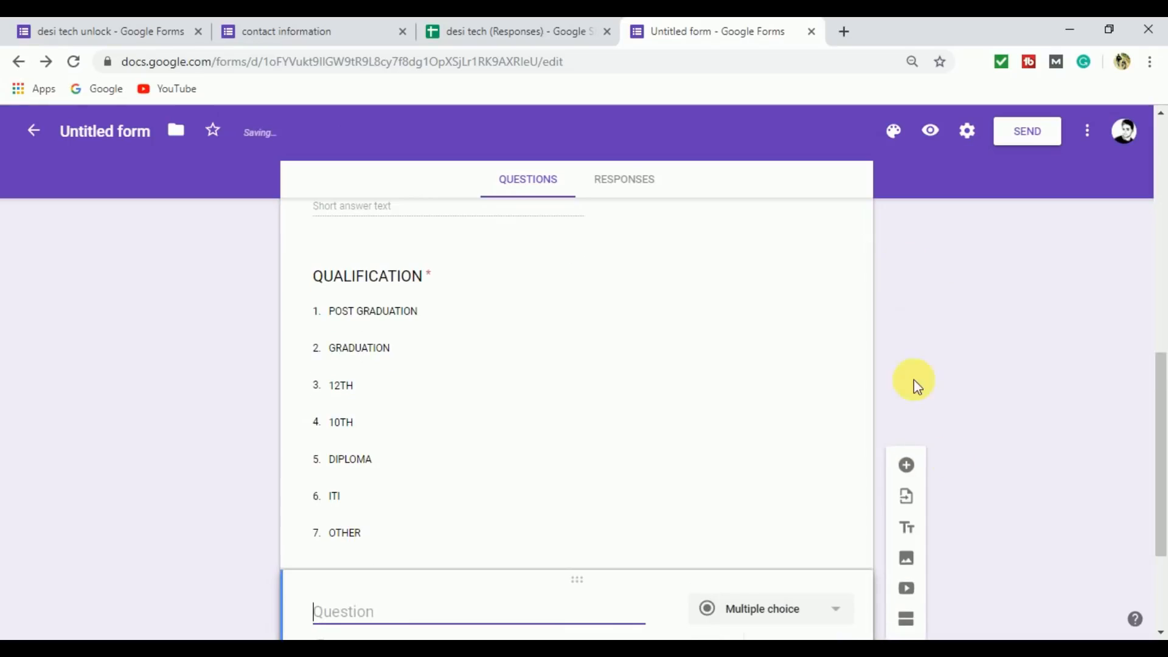
drag(1160, 430, 1160, 508)
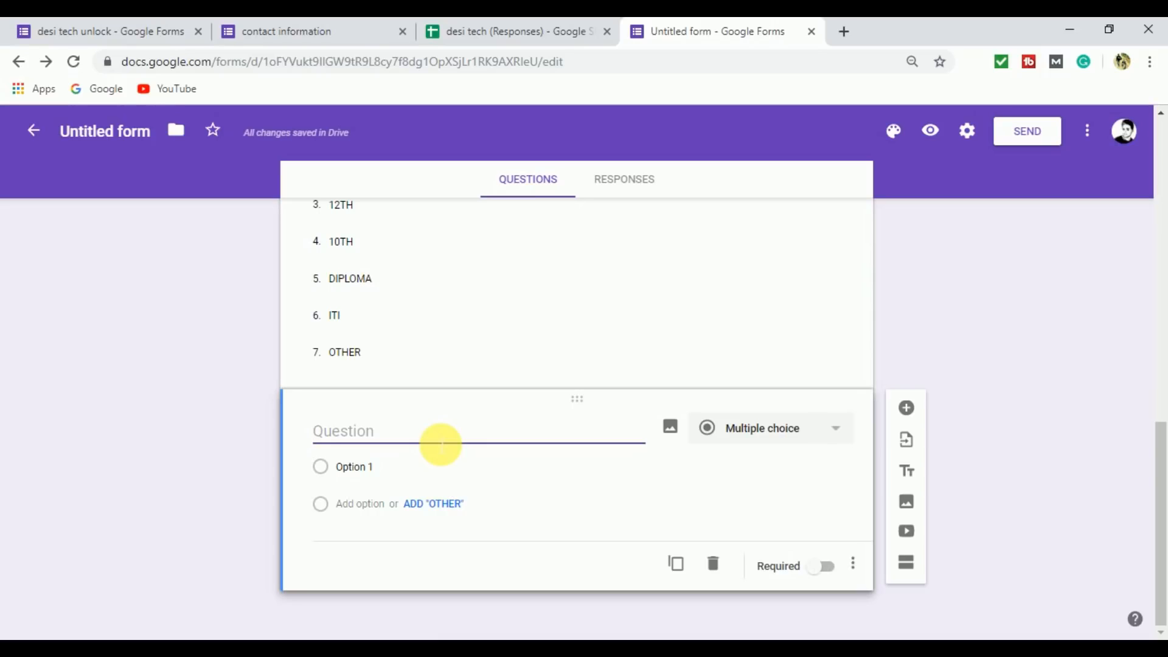
text(NGUAGE)
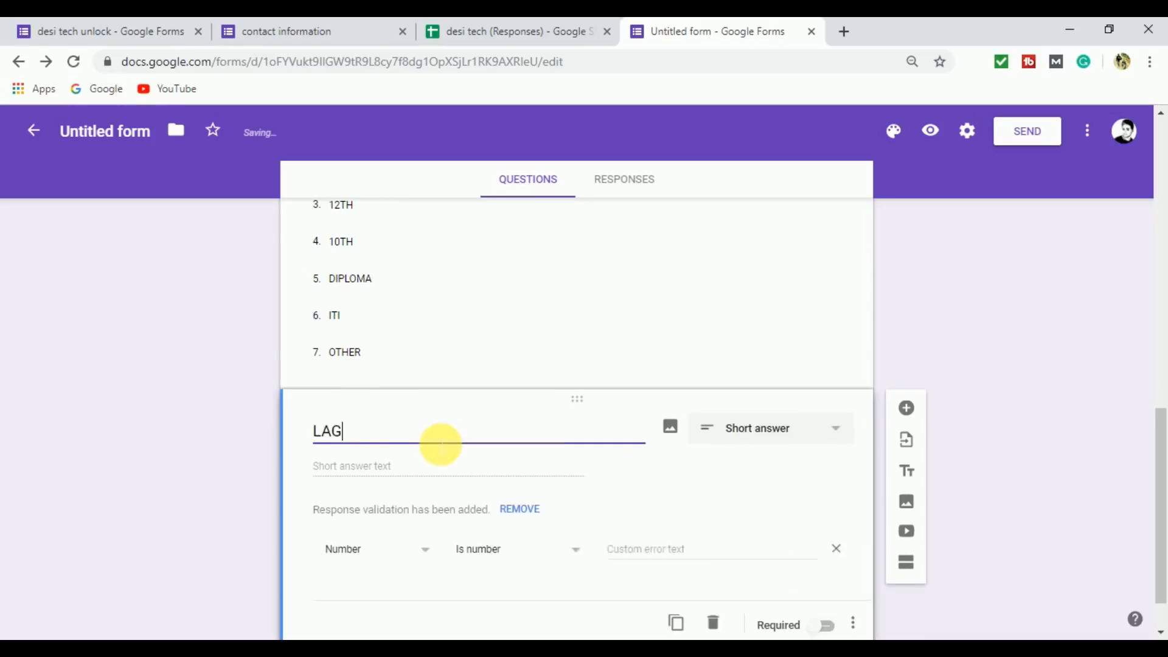
key(BackSpace)
key(BackSpace)
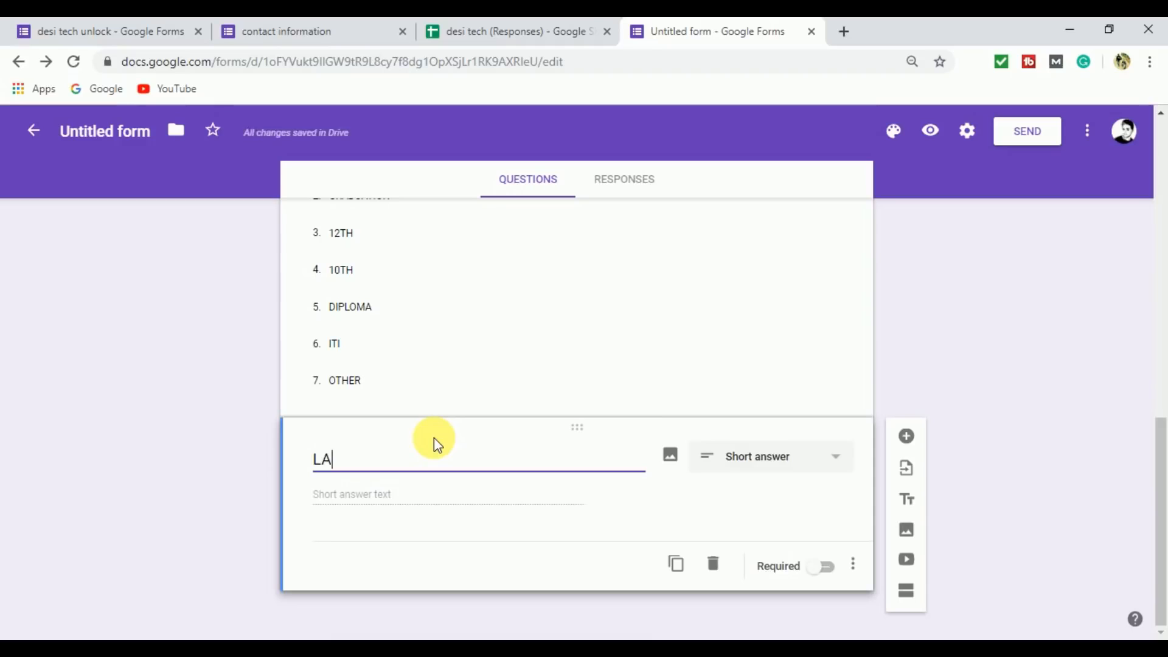
text(NGUAGE)
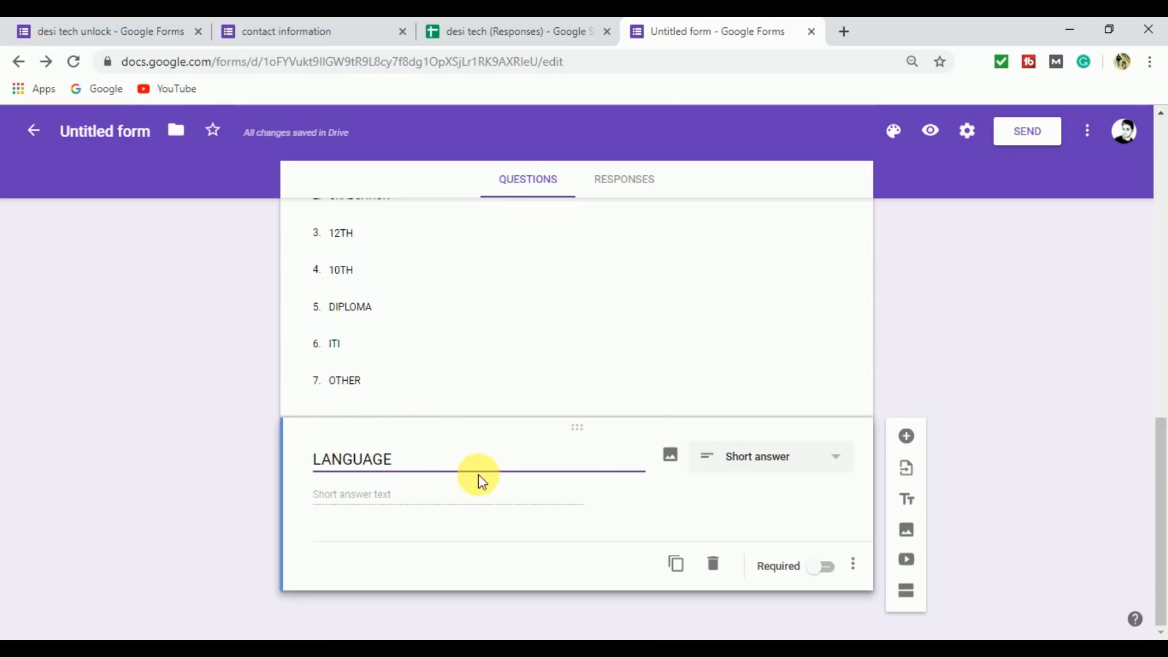
click(821, 465)
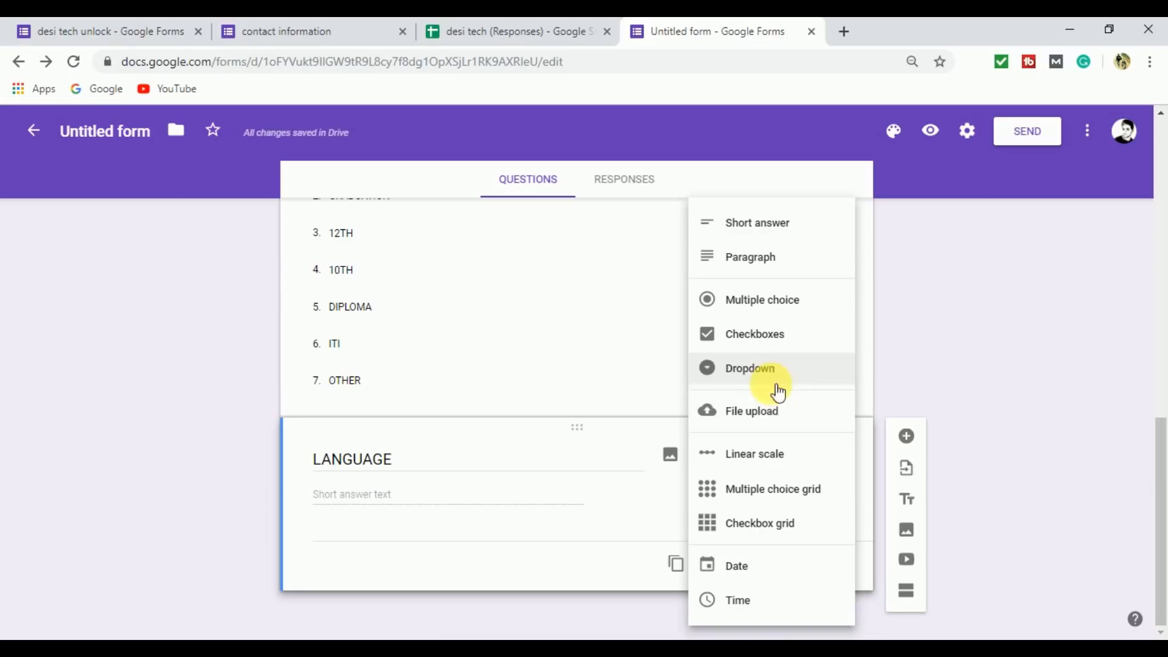
click(770, 345)
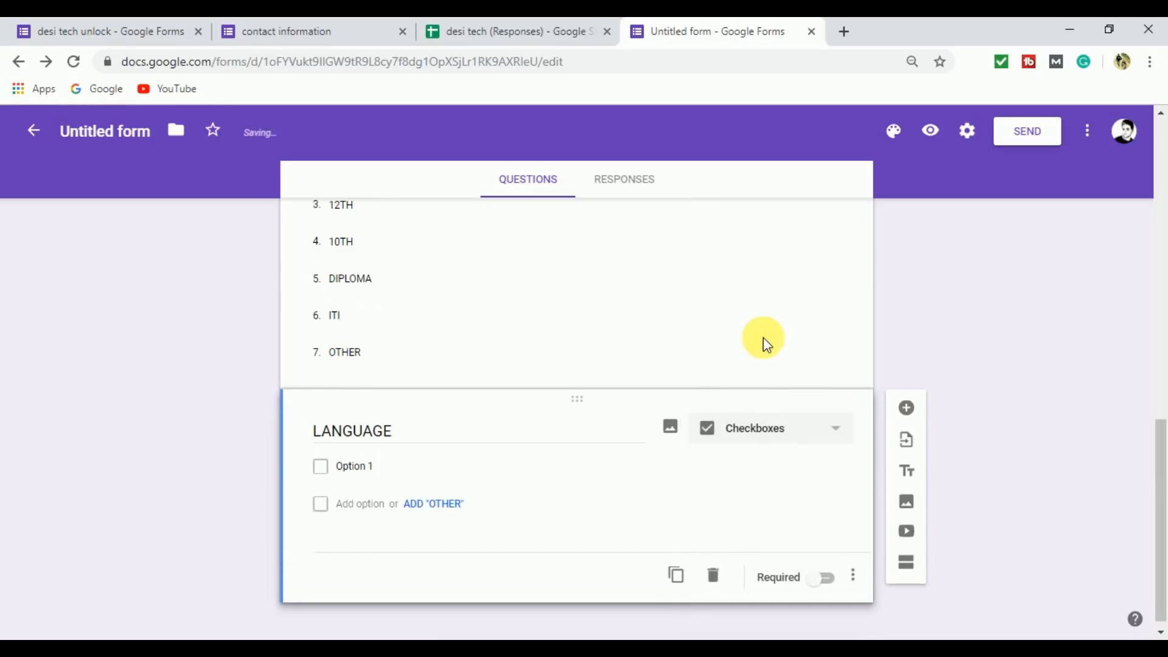
Give the LANGUAGE question the options ENGLISH, HINDI, TELUGU, TAMIL, BENGOLI and OTHER, and make it required.
scroll(1162, 461, down, 1)
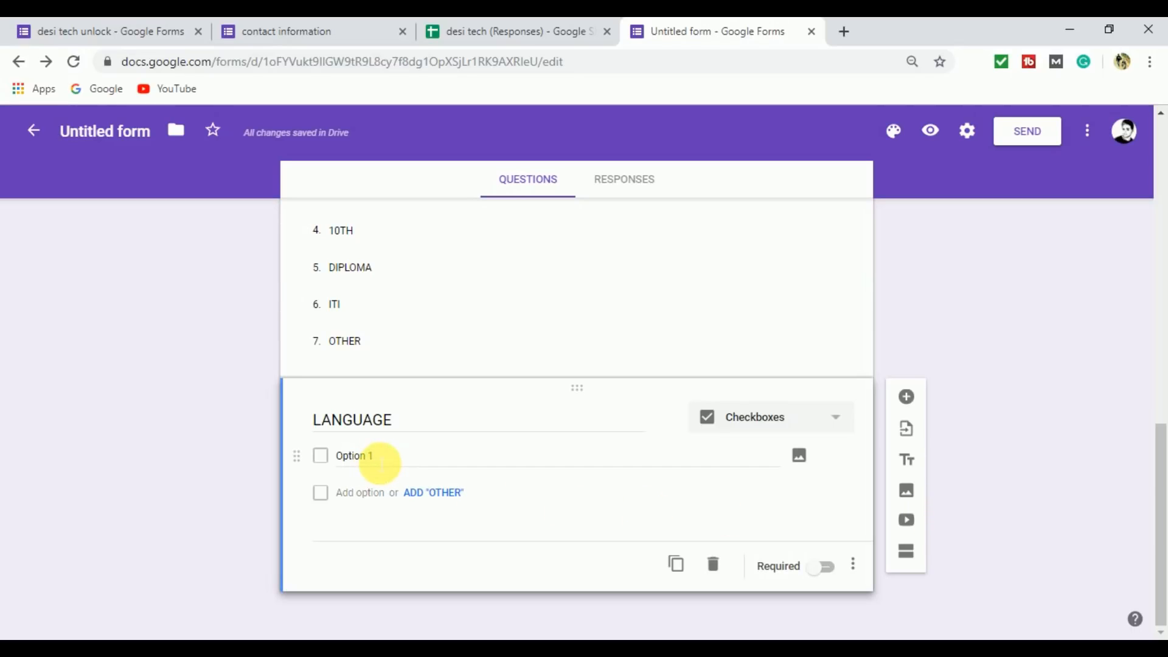
click(381, 463)
text(ENGLISH)
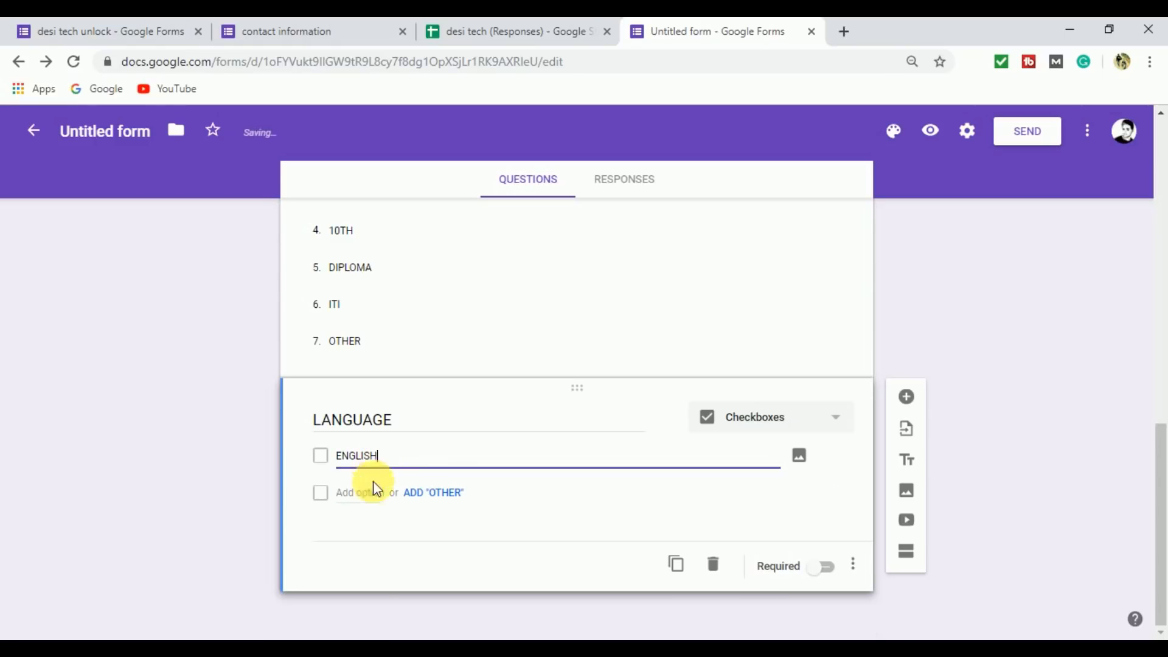
key(Return)
text(HINDI)
key(Return)
text(TELUGU)
key(Return)
text(TAMIL)
key(Return)
text(BENGOLI)
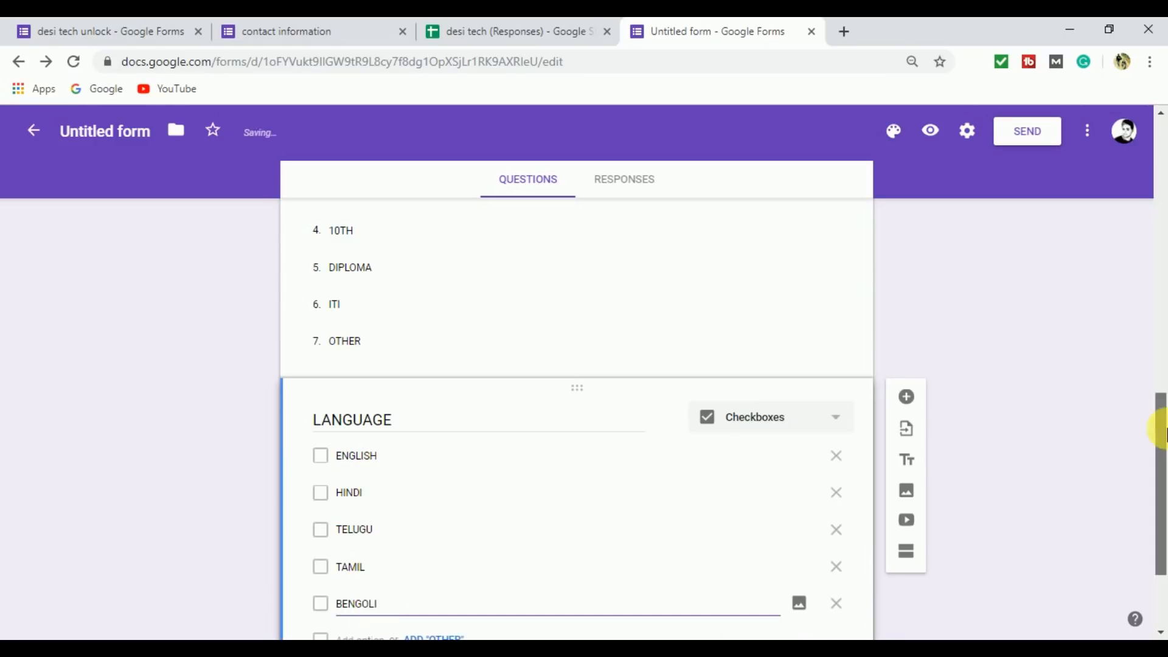
key(Return)
text(OTHER)
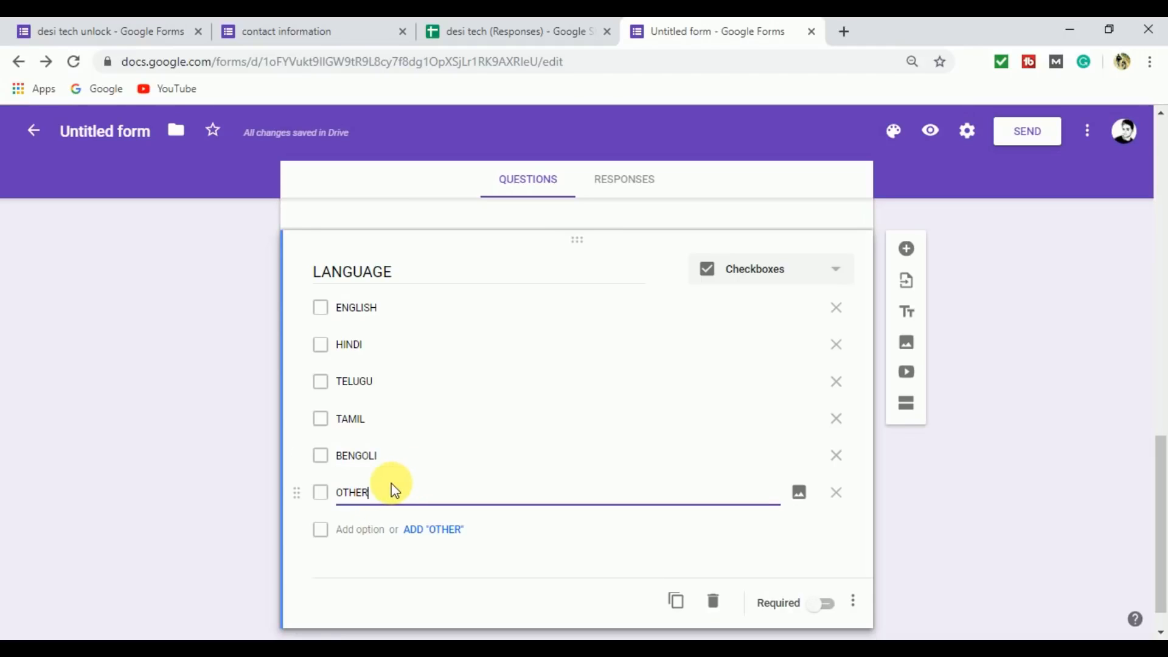
click(828, 604)
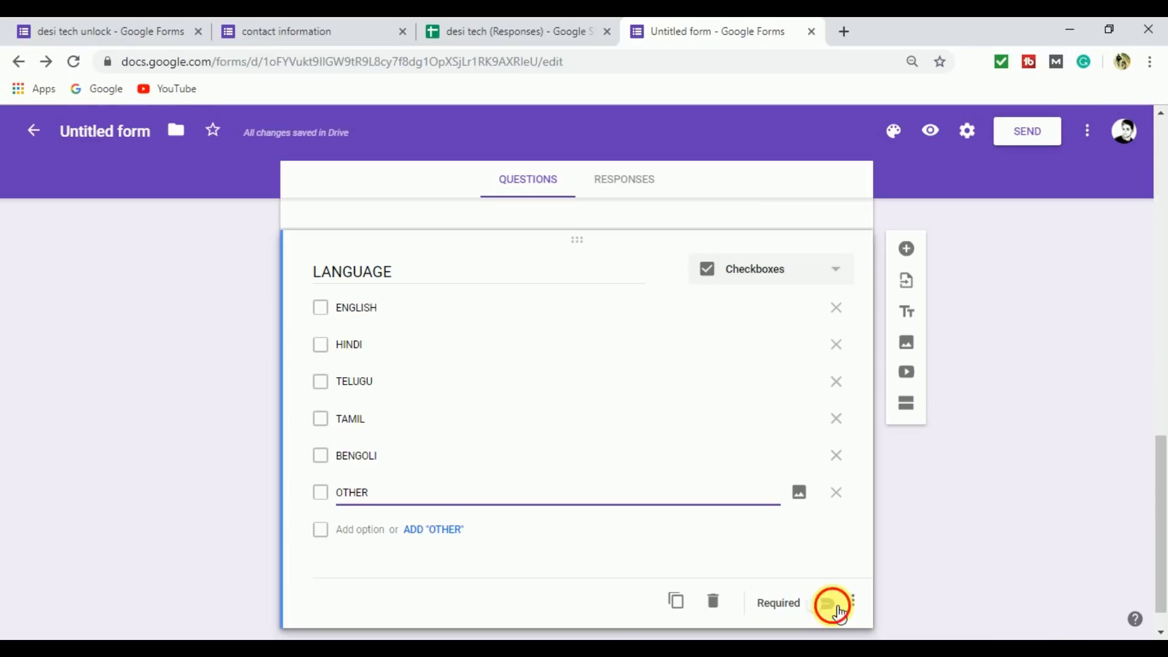
Add a seventh question titled "UPLOAD DOCUMENT" with File upload as its answer type, and allow respondents to upload files to Drive.
drag(1164, 453, 1164, 497)
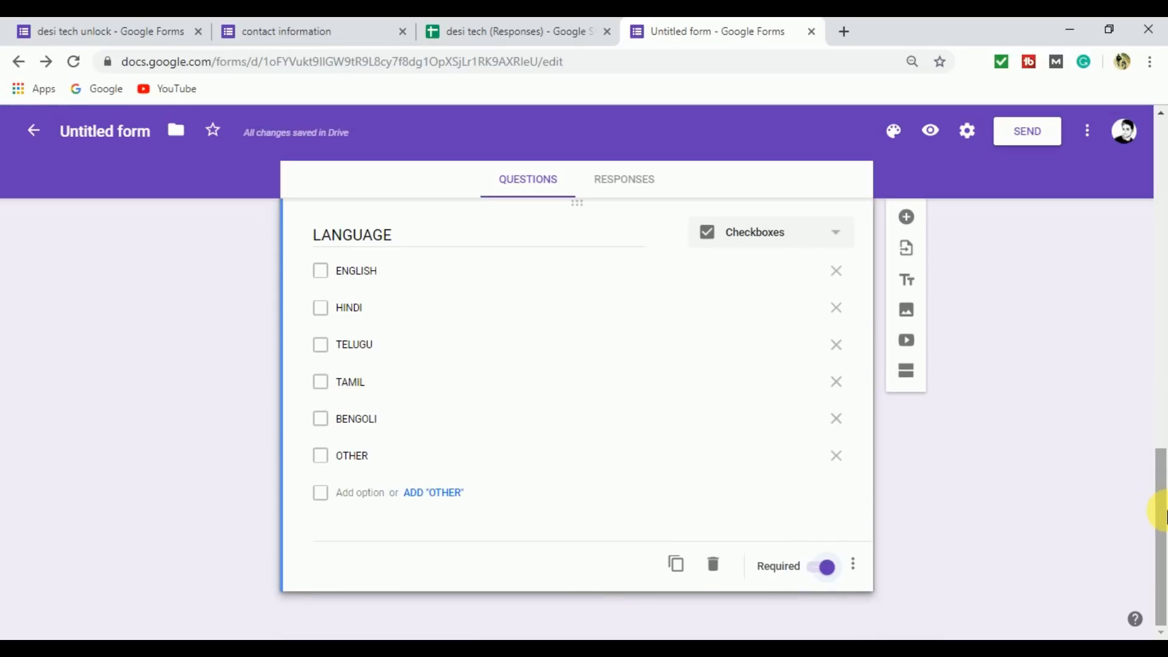
click(906, 217)
drag(1154, 464, 1165, 499)
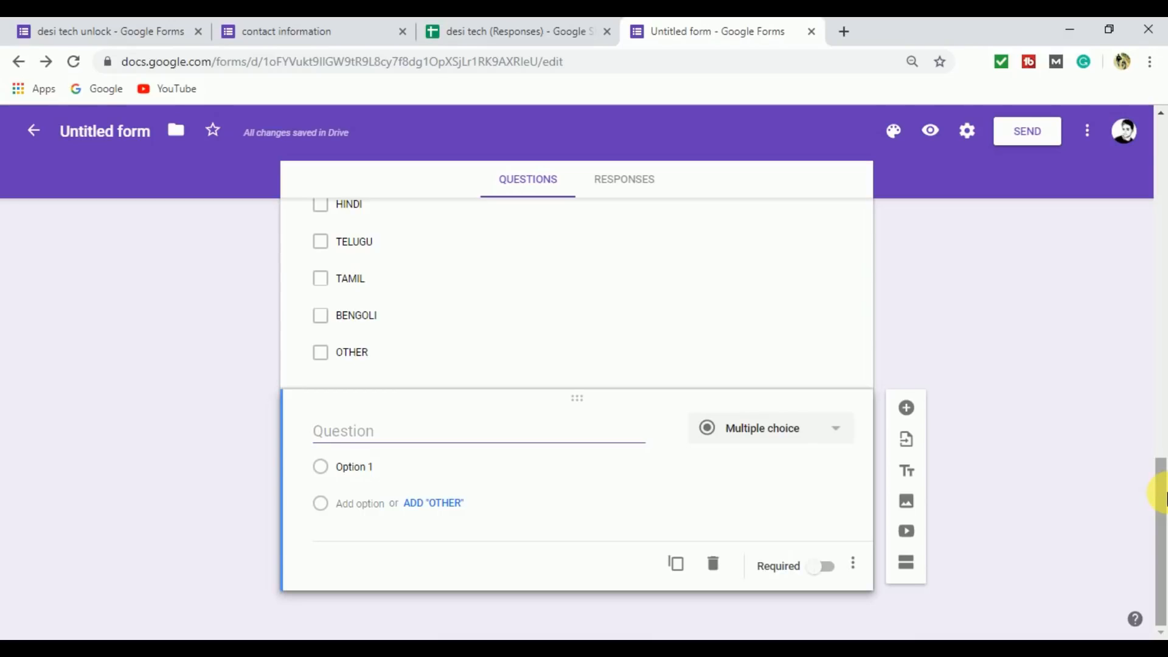
text(U)
text(PLO)
text(AD DOC)
text(UMEN)
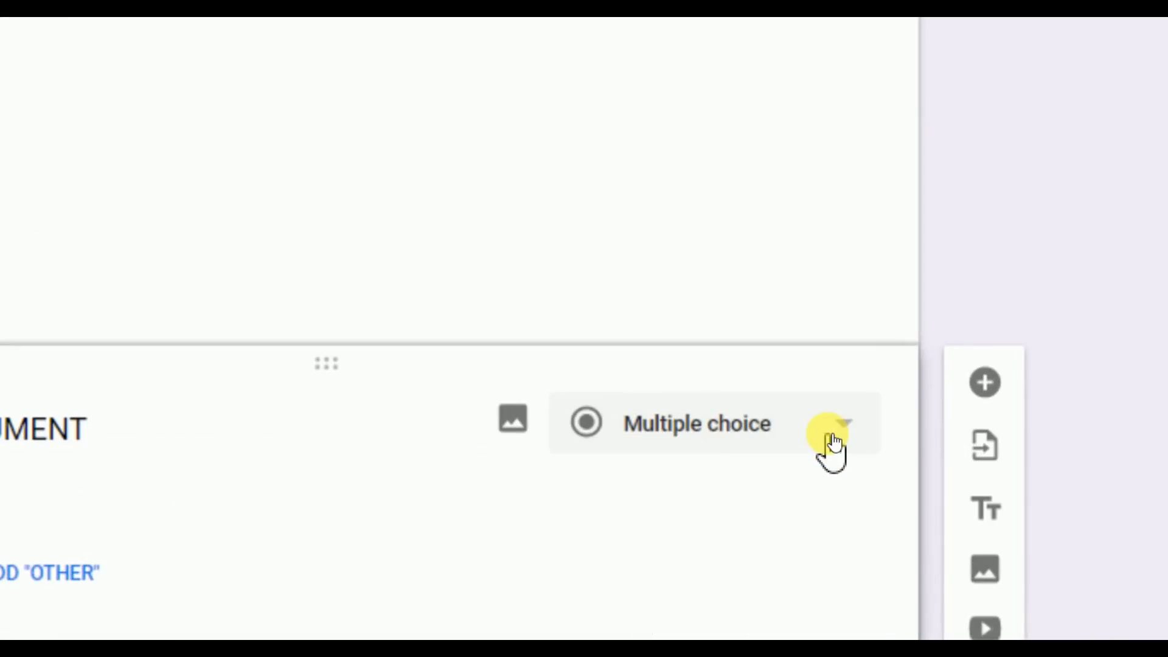
click(832, 439)
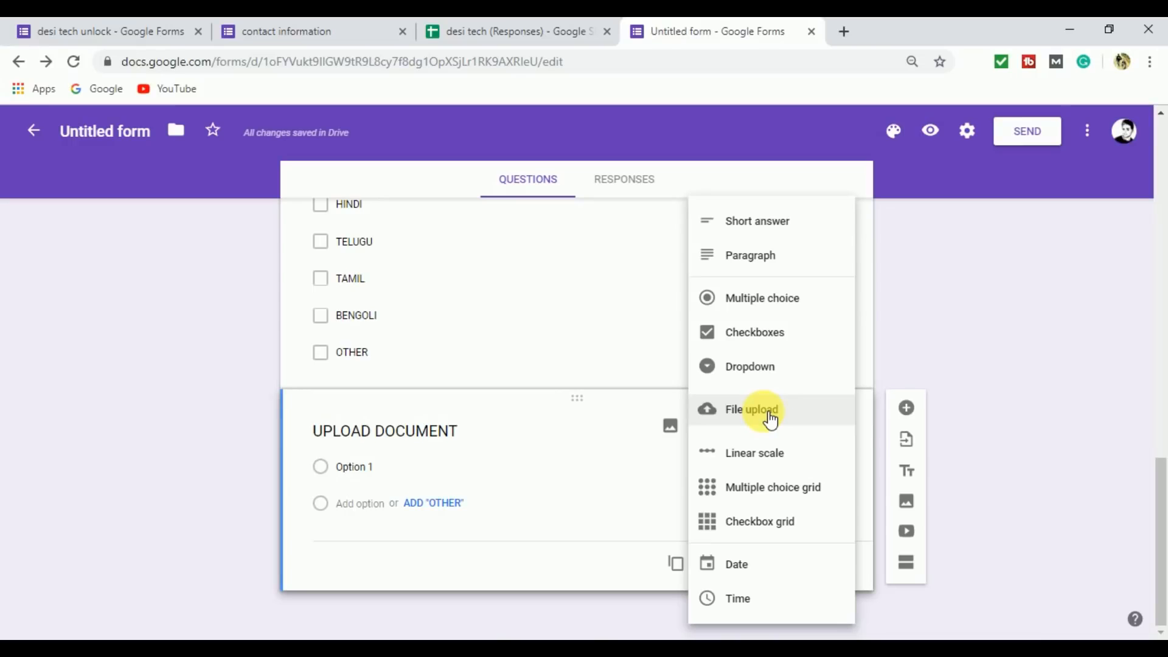
click(770, 418)
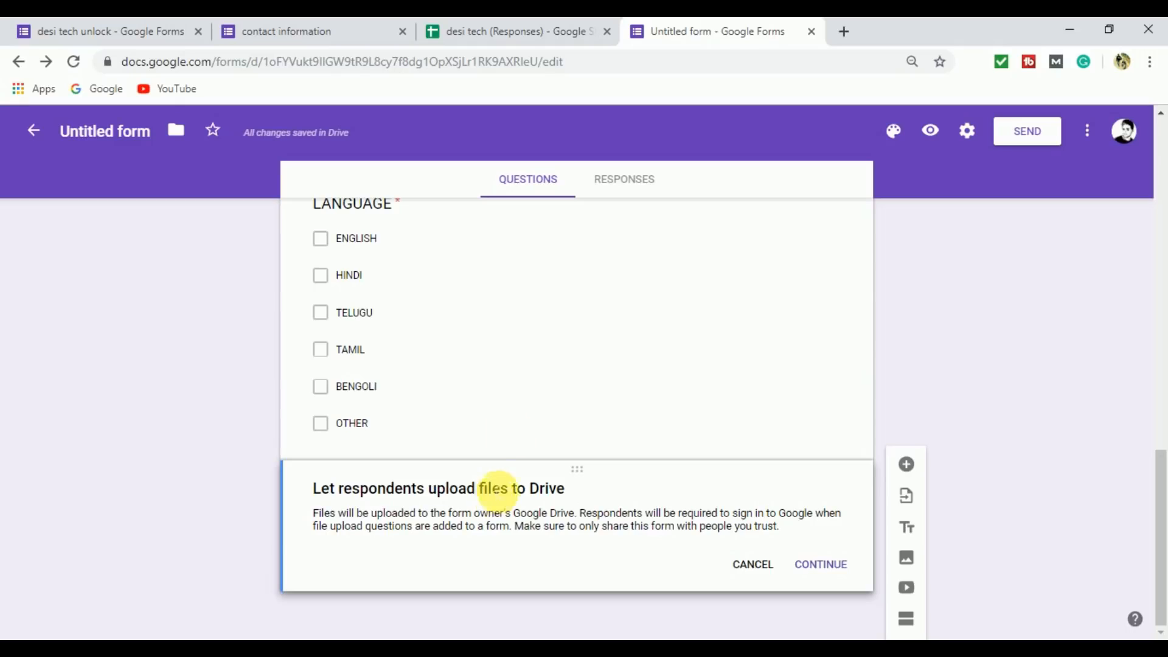
click(821, 566)
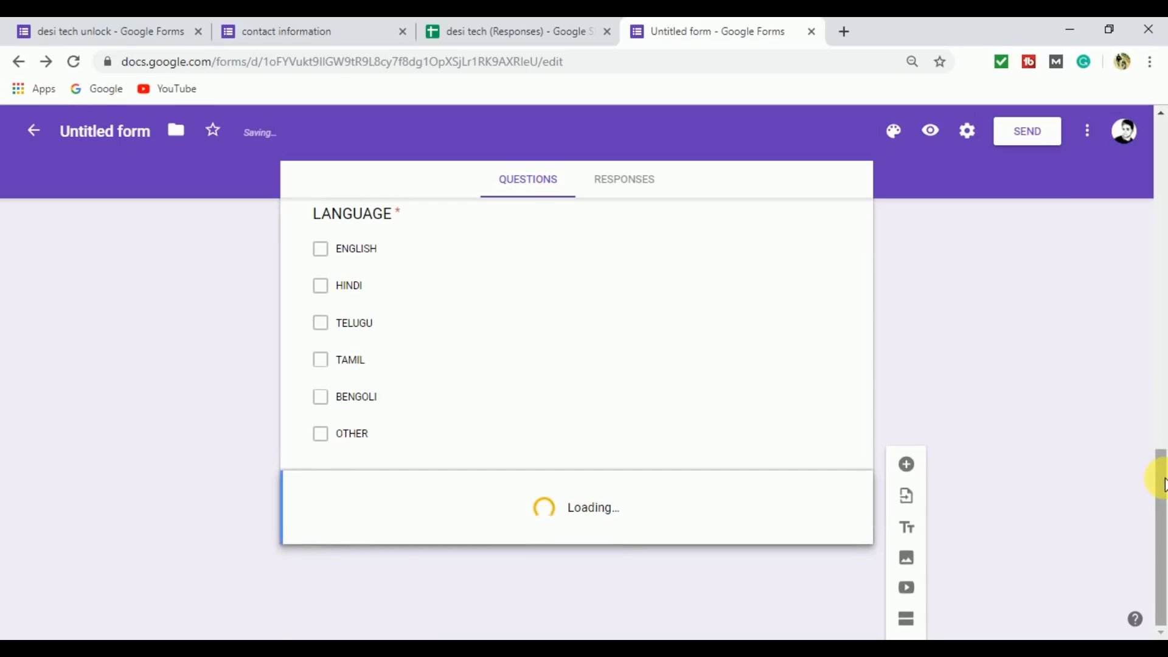
Limit the UPLOAD DOCUMENT question to a maximum file size of 1 MB and a maximum of 5 files.
drag(1163, 470, 1159, 499)
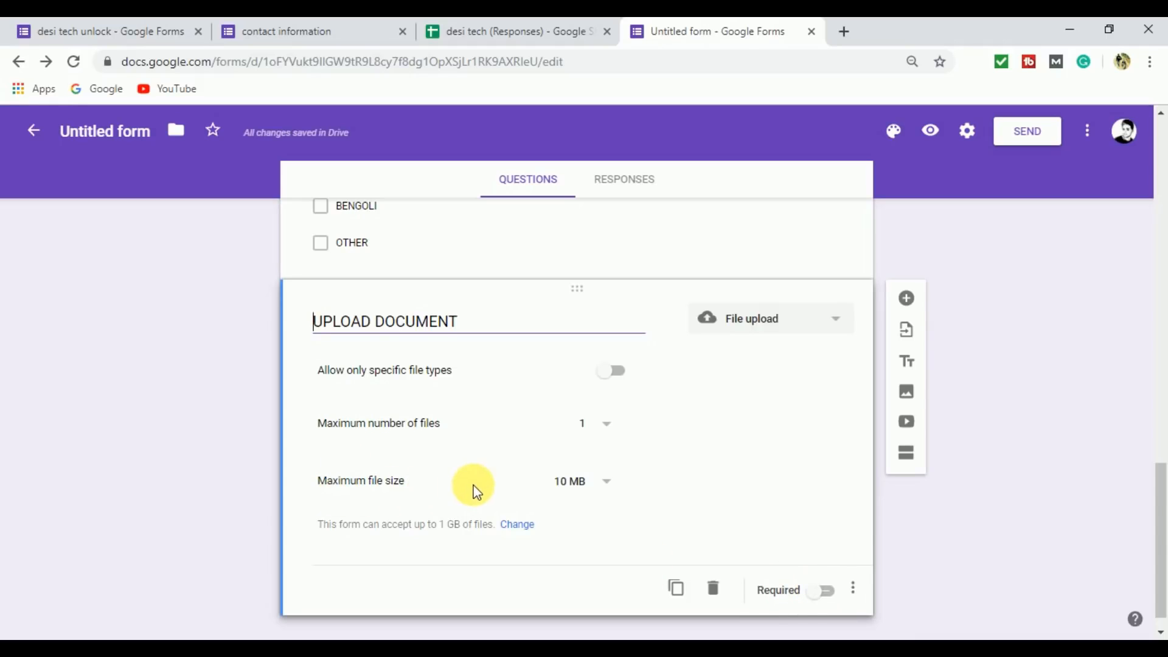
click(602, 484)
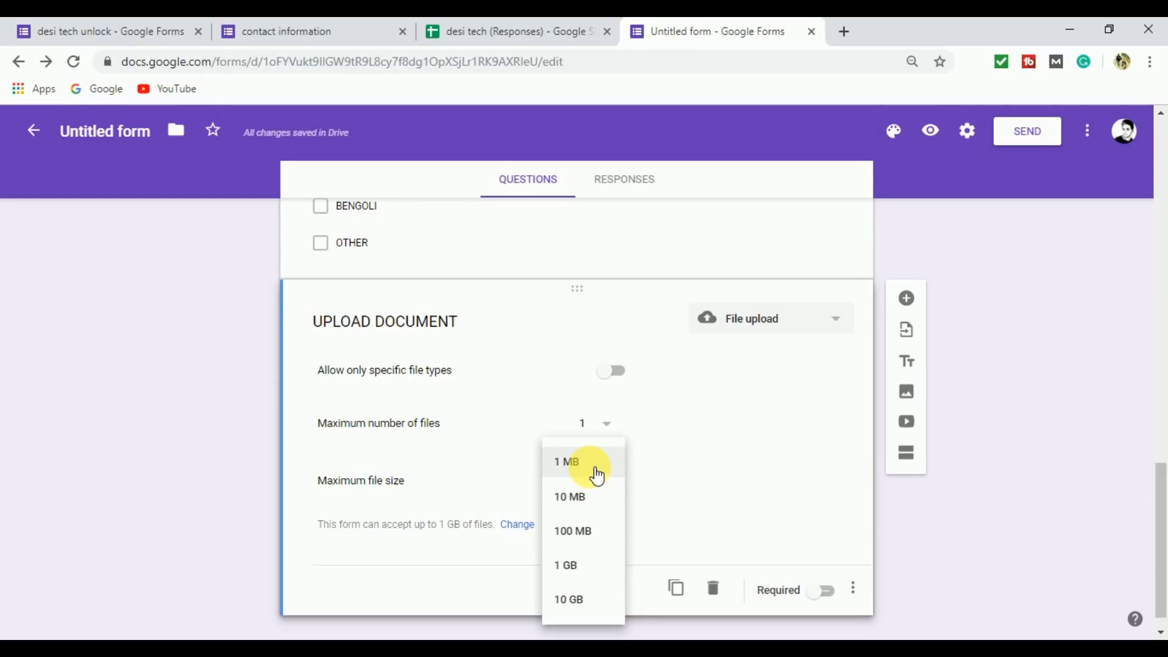
click(596, 474)
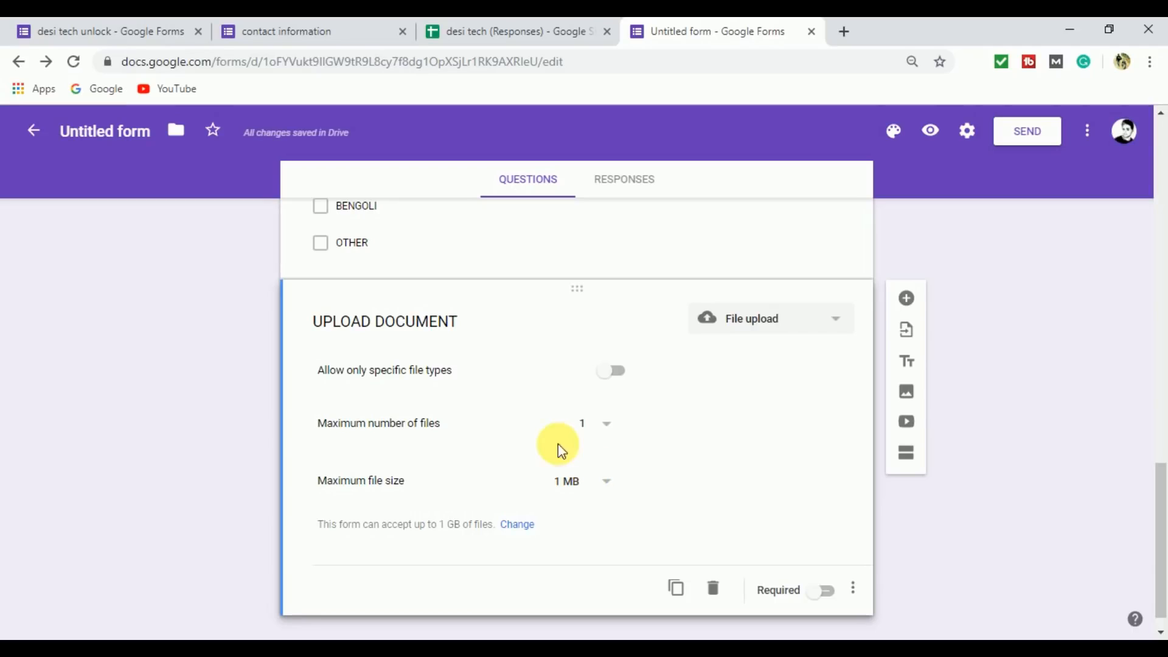
click(609, 424)
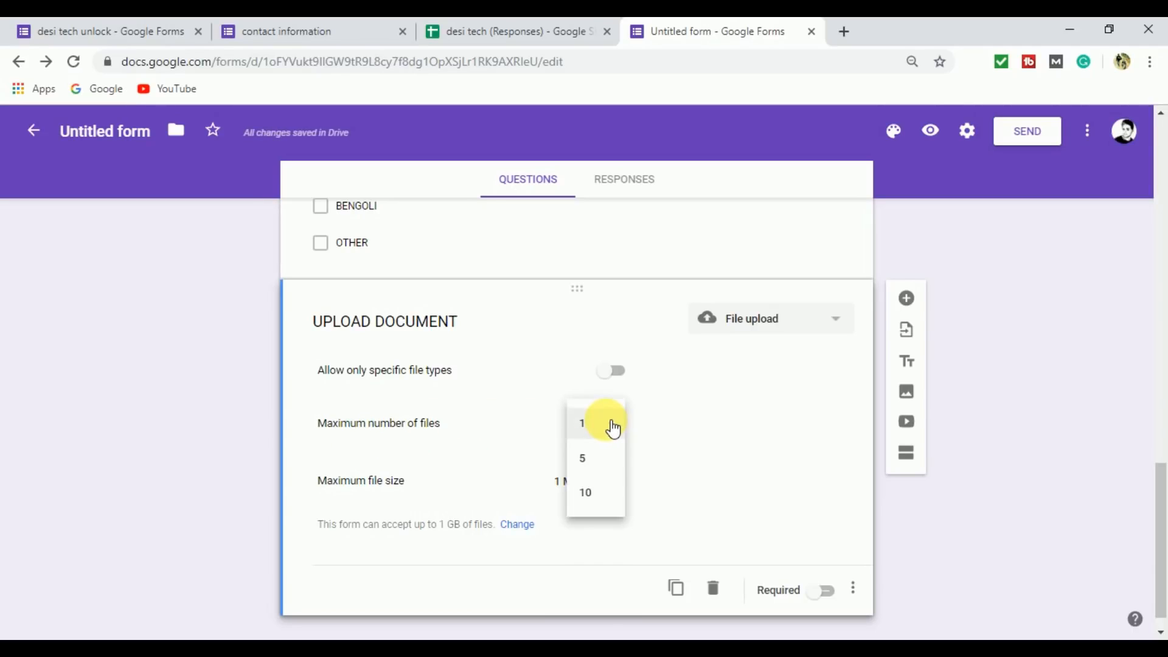
click(603, 462)
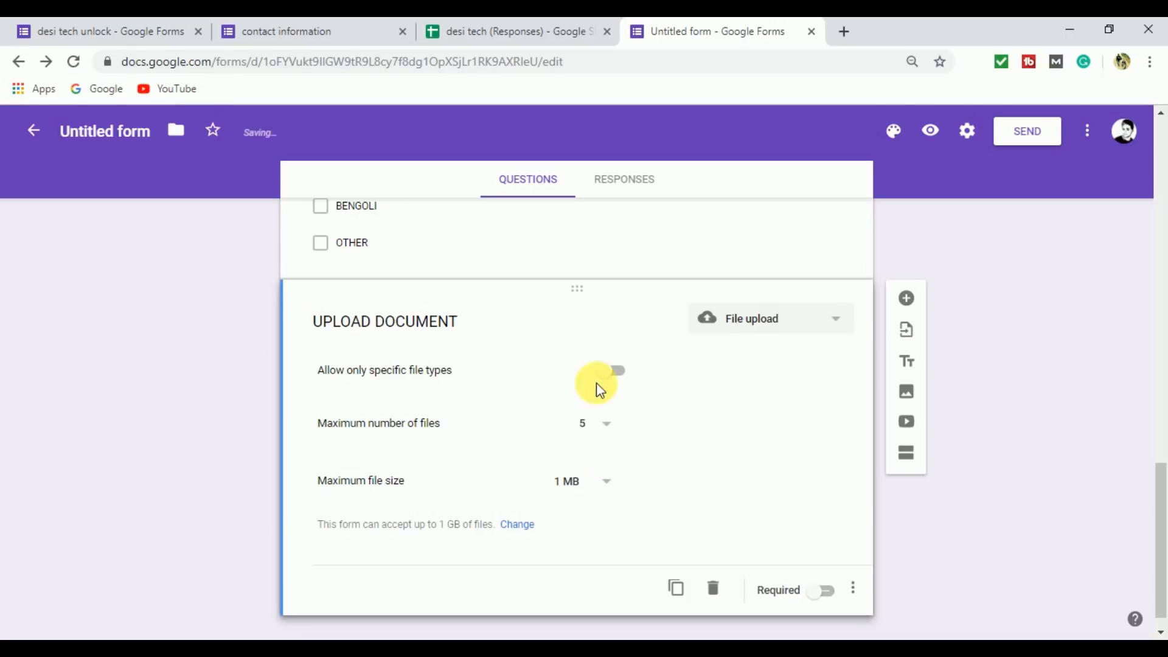
Restrict the UPLOAD DOCUMENT question to specific file types, allowing only PDF and Image.
click(632, 372)
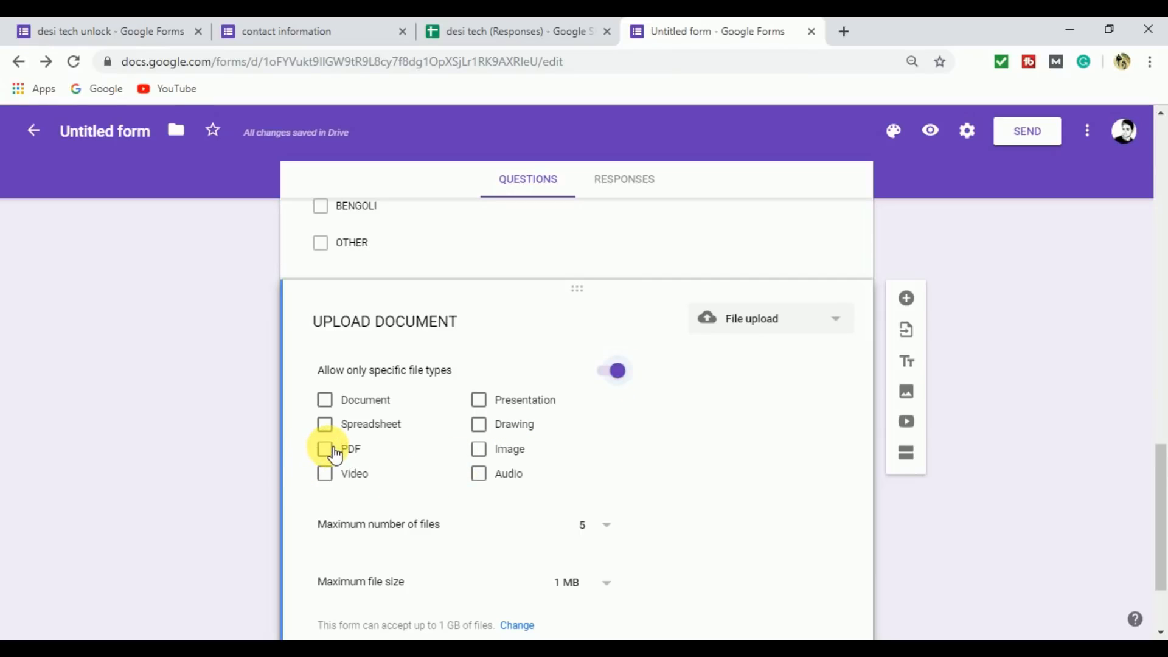
click(334, 451)
click(482, 450)
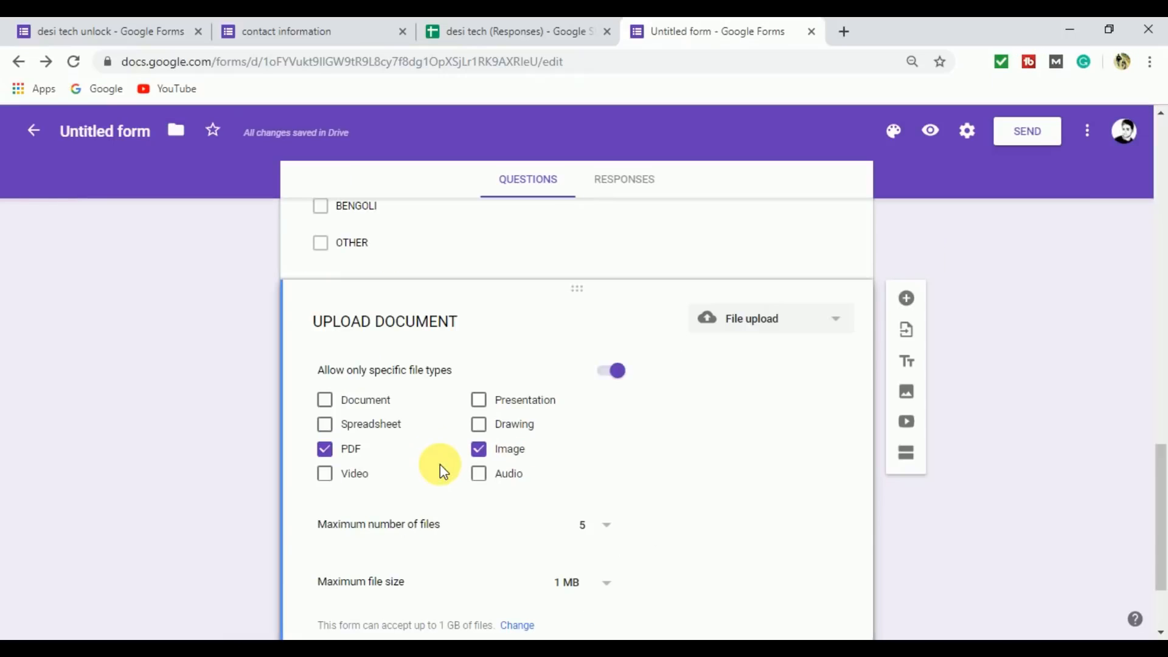
drag(1159, 487, 1161, 560)
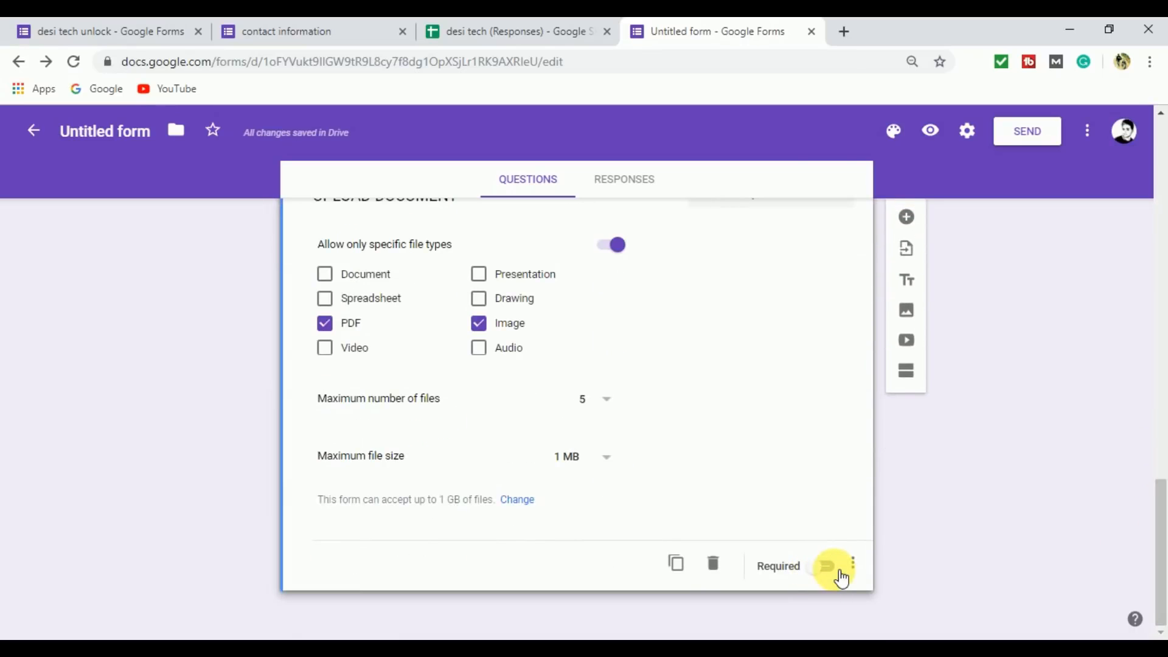
drag(1161, 572, 1159, 606)
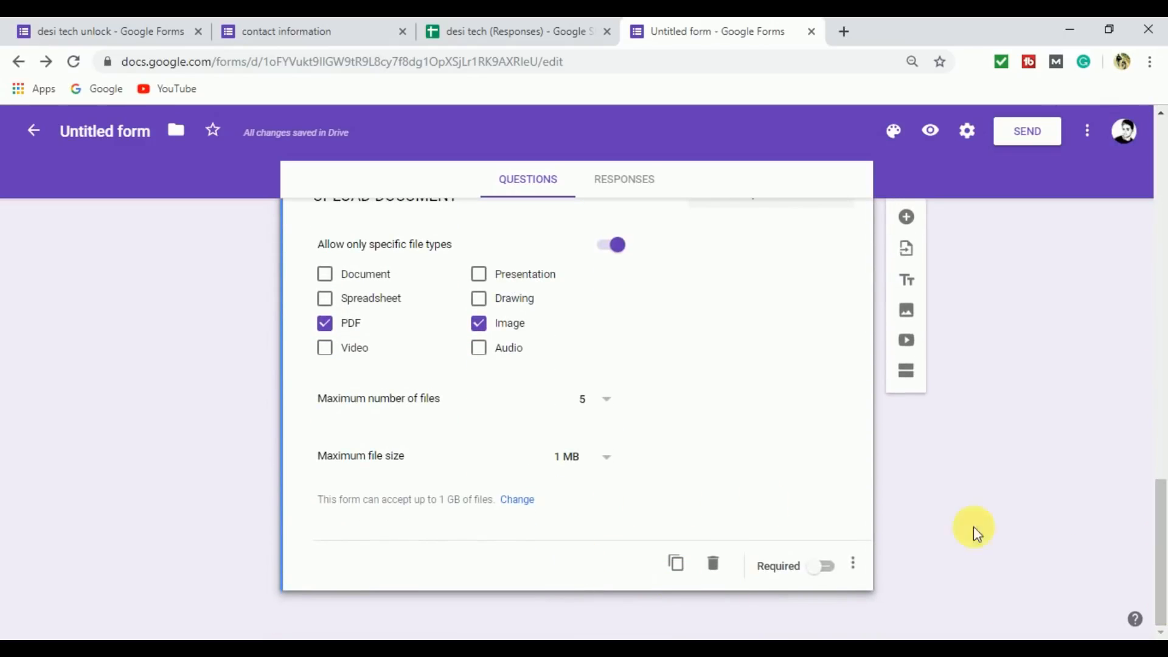
Preview the contact information form and fill in the respondent's full name and the father's full name.
drag(1157, 500, 1147, 136)
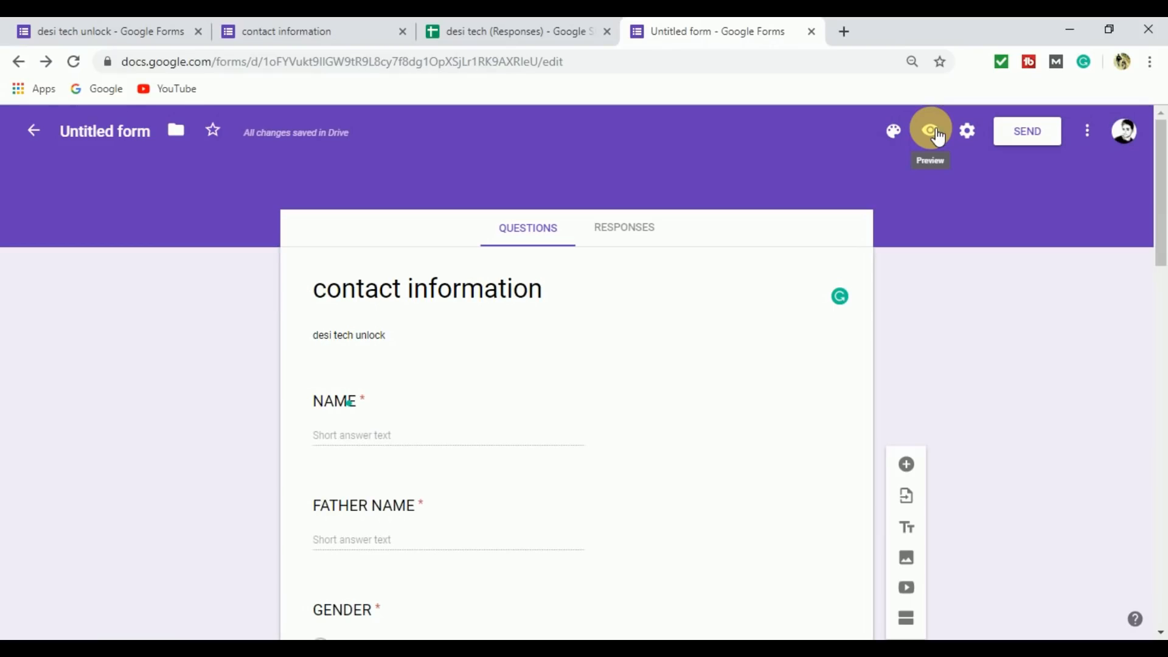
click(931, 131)
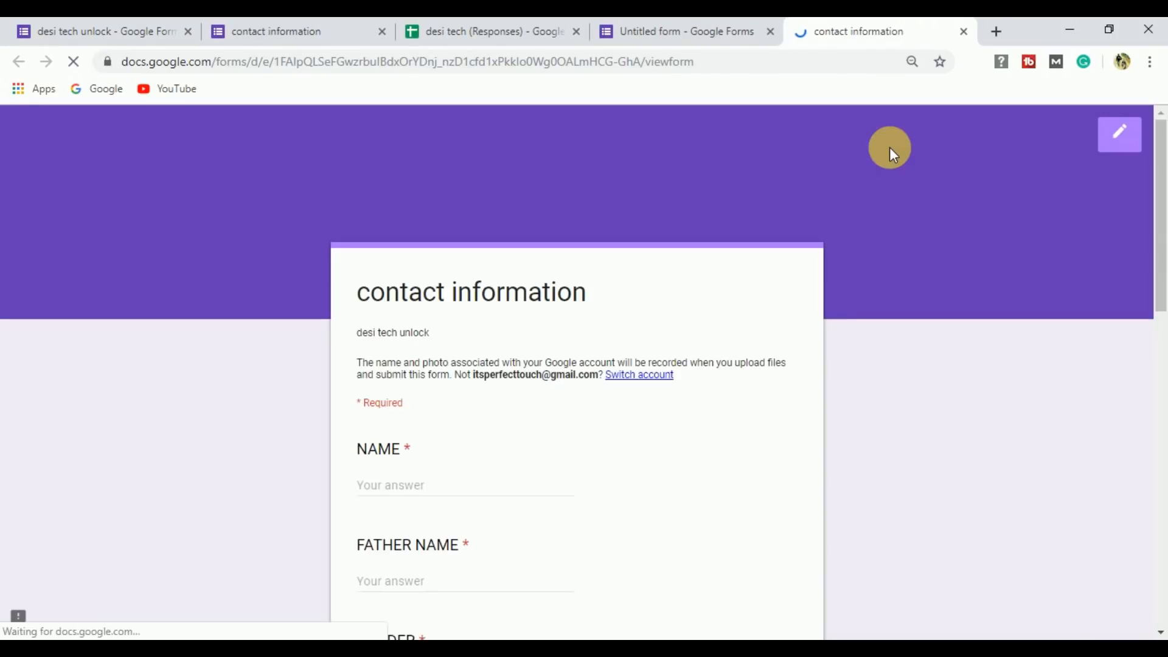
drag(1159, 211, 1162, 280)
click(444, 315)
text(ALOK)
key(BackSpace)
key(BackSpace)
key(BackSpace)
key(BackSpace)
click(431, 407)
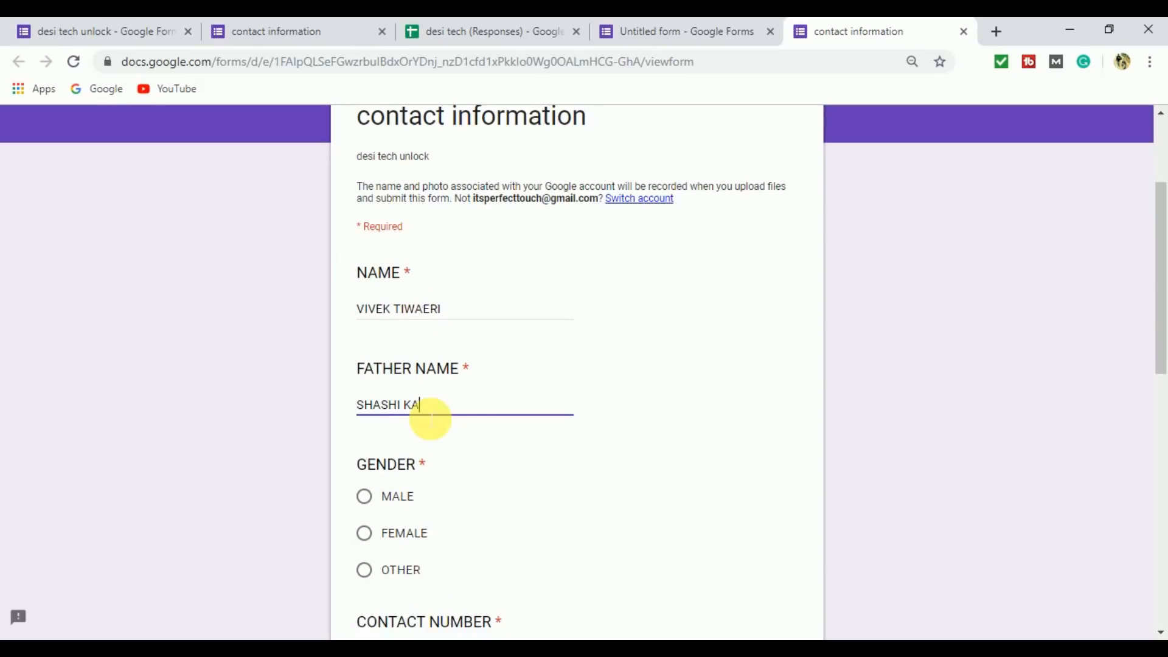
Answer GENDER with MALE and enter the respondent's contact number.
scroll(365, 329, down, 3)
click(364, 324)
click(404, 487)
text(0123456798+)
key(BackSpace)
Answer QUALIFICATION with GRADUATION and select ENGLISH and HINDI for LANGUAGE.
scroll(404, 488, down, 3)
click(471, 346)
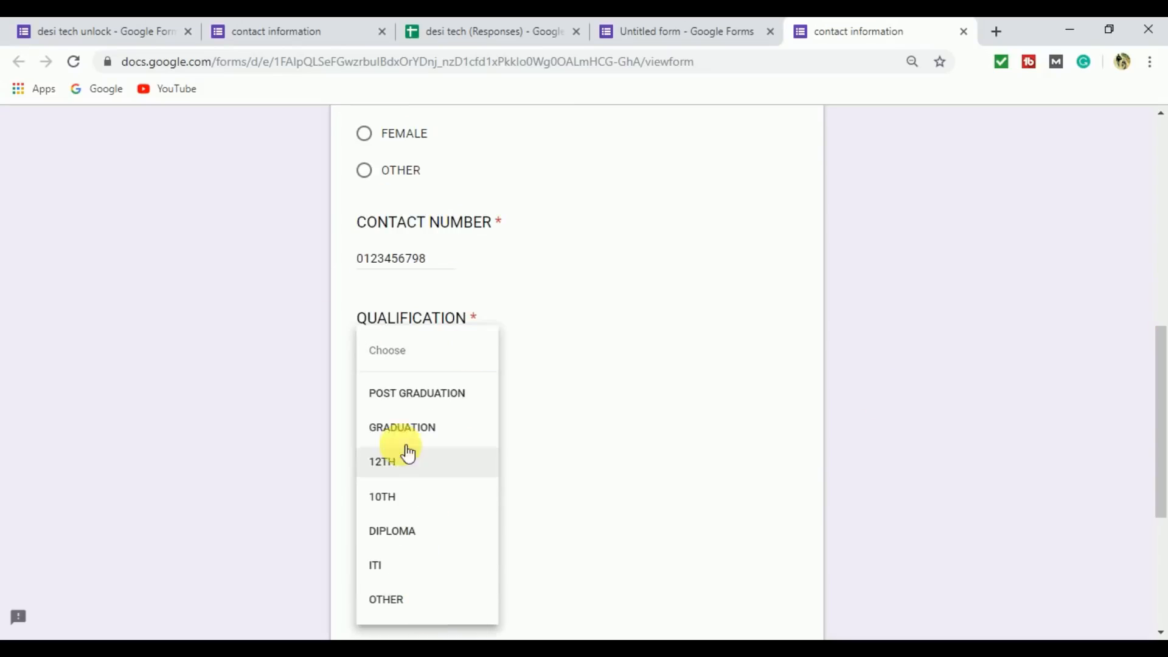
click(406, 428)
scroll(487, 258, down, 3)
click(364, 240)
click(363, 274)
scroll(367, 355, down, 2)
click(371, 390)
key(Escape)
scroll(483, 360, up, 10)
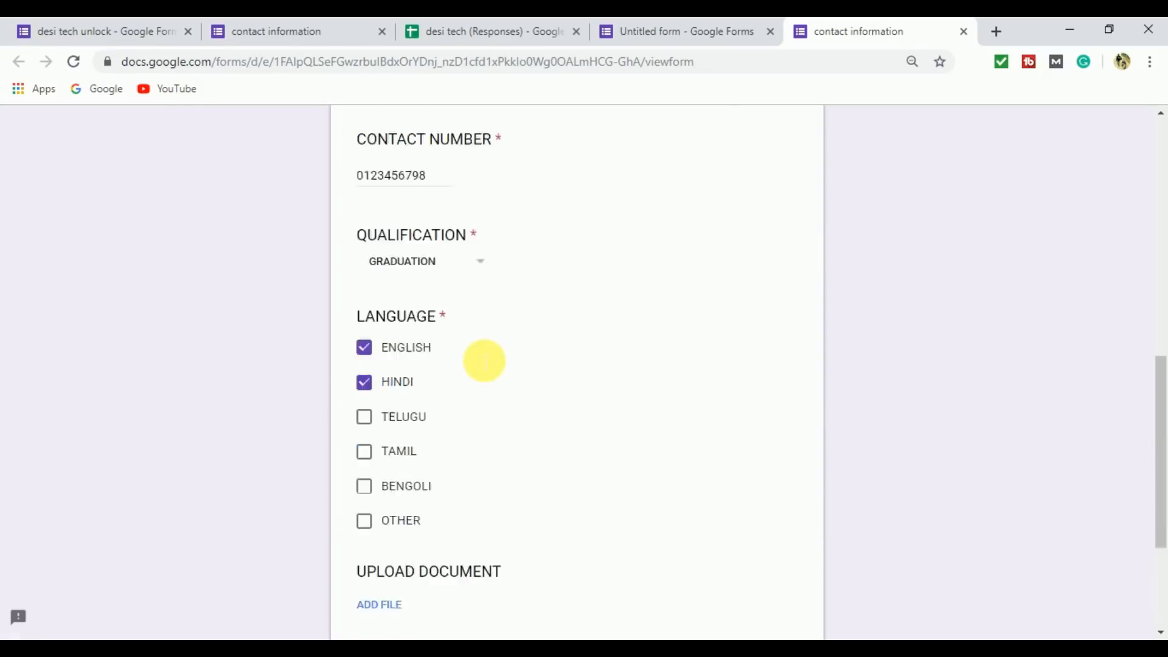
Submit the completed contact information form without attaching a document.
drag(1160, 261, 1162, 610)
click(392, 466)
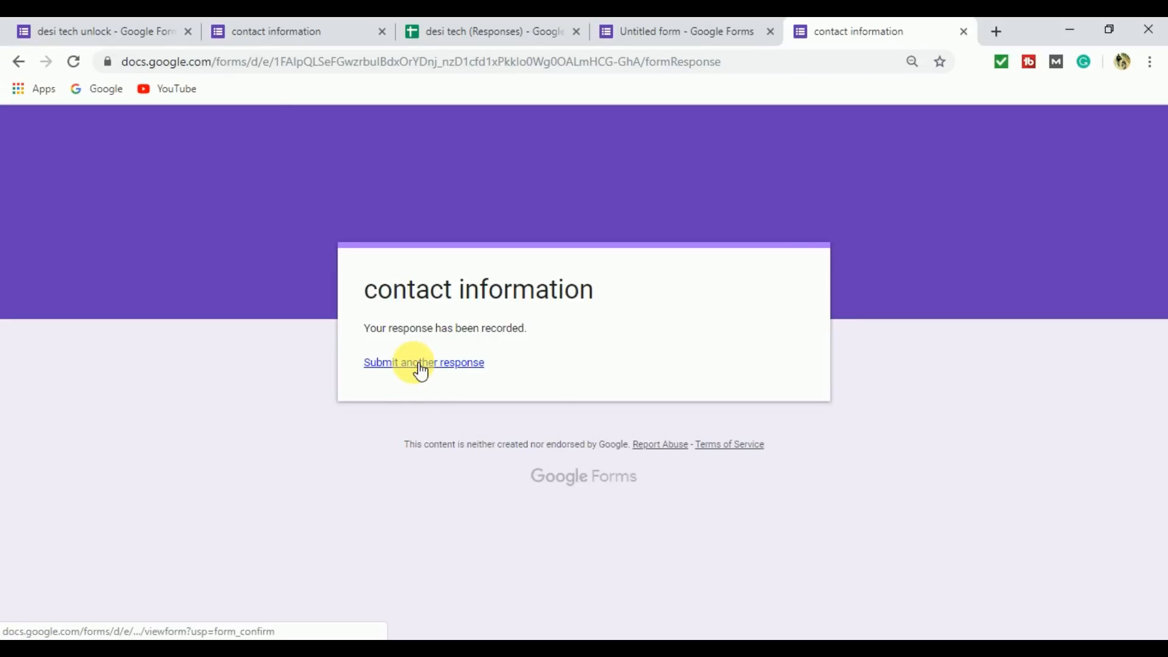
drag(364, 329, 534, 345)
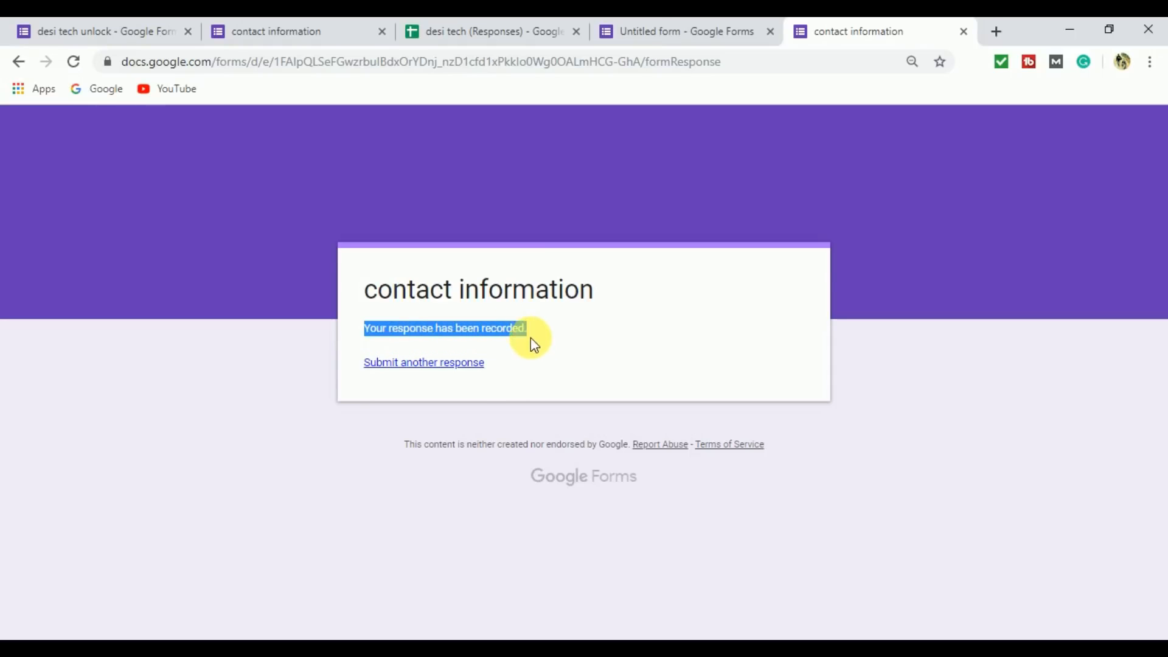
Return to the form editor and send its responses to a new spreadsheet named "Untitled form (Responses)".
click(665, 19)
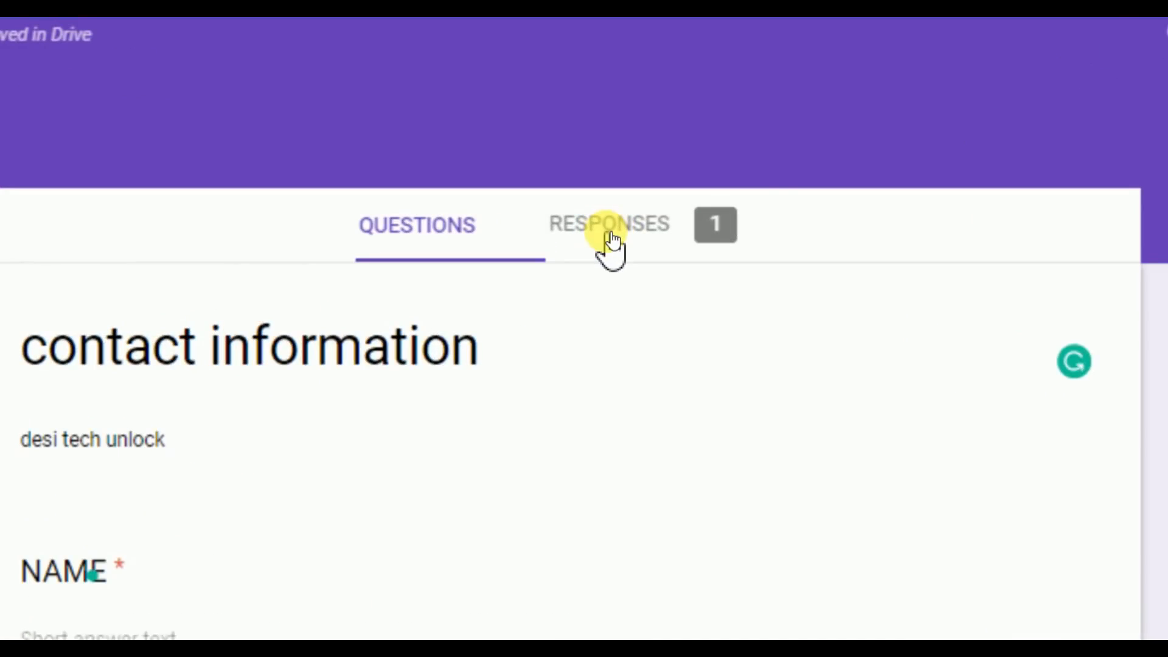
click(611, 240)
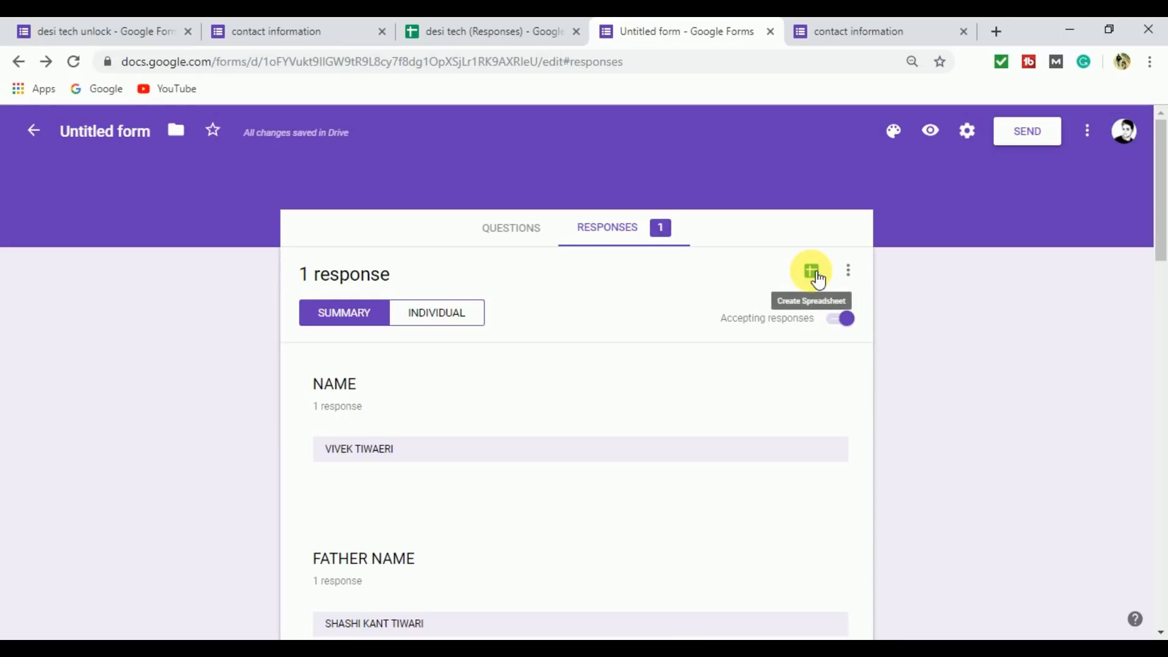
click(816, 275)
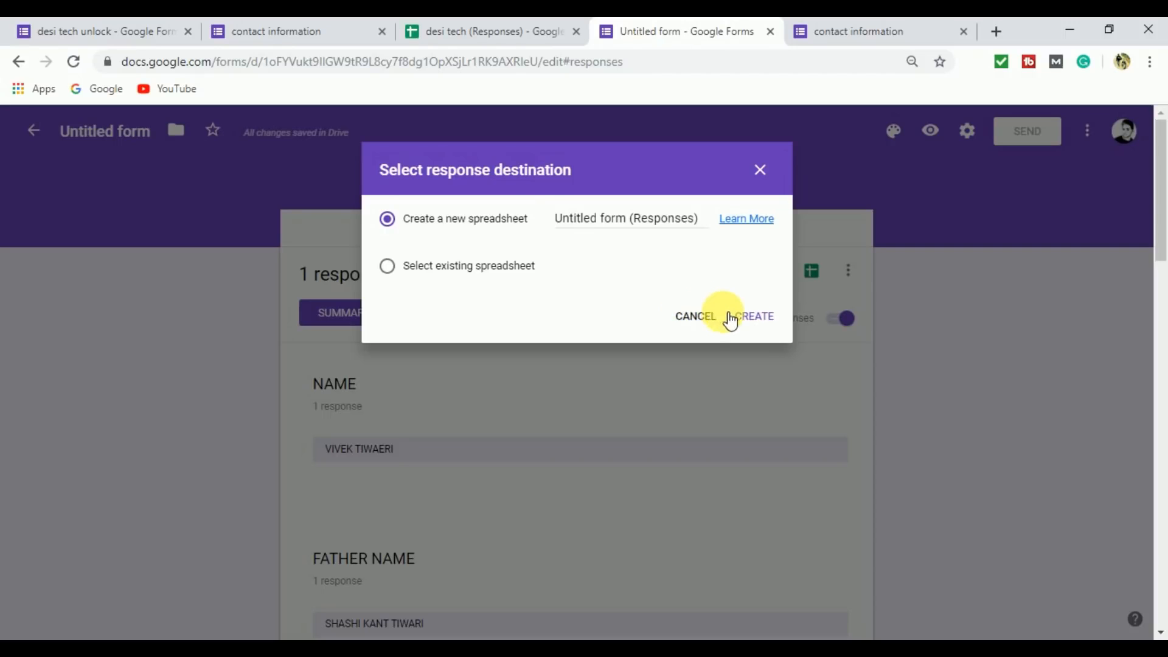
click(765, 322)
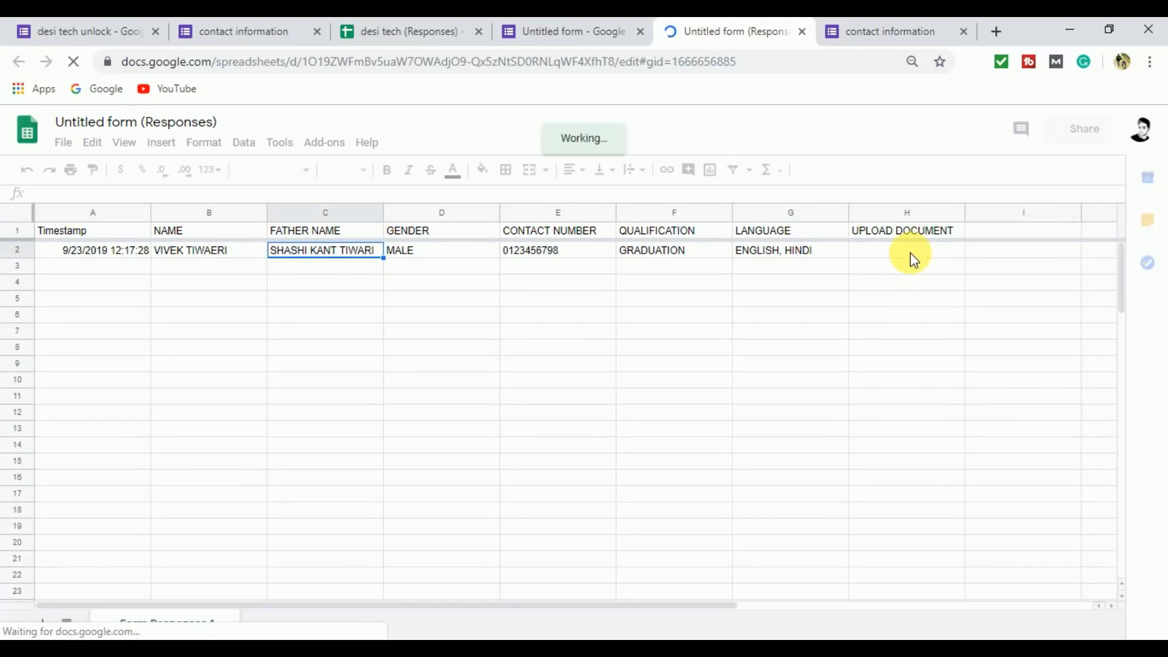
click(933, 255)
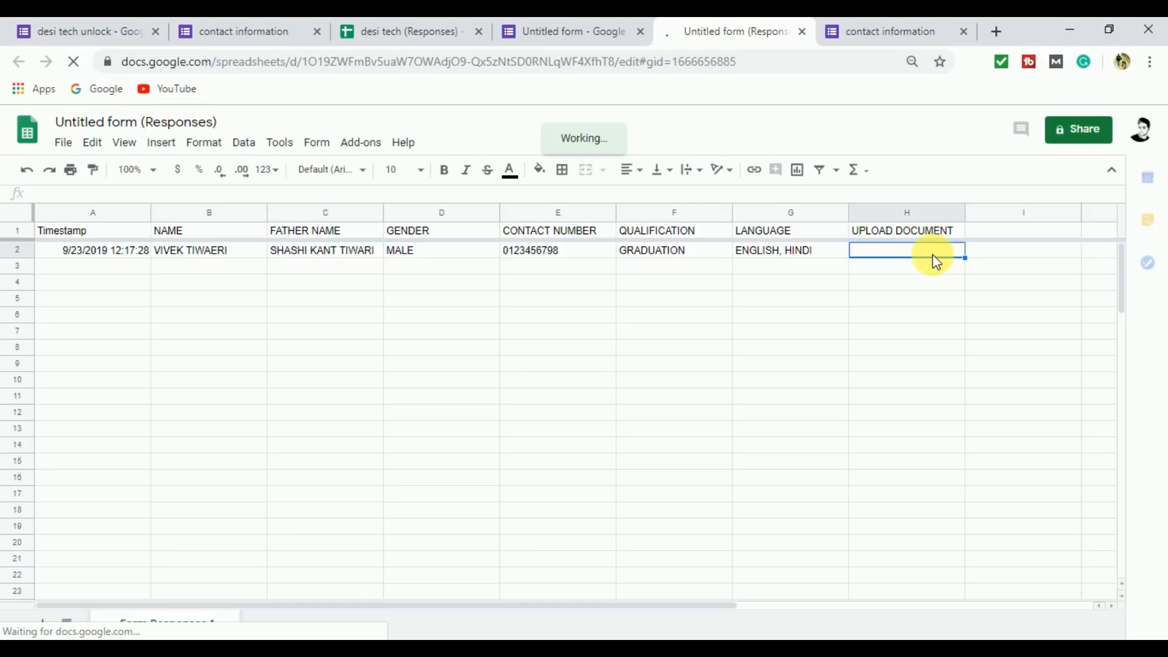
click(587, 298)
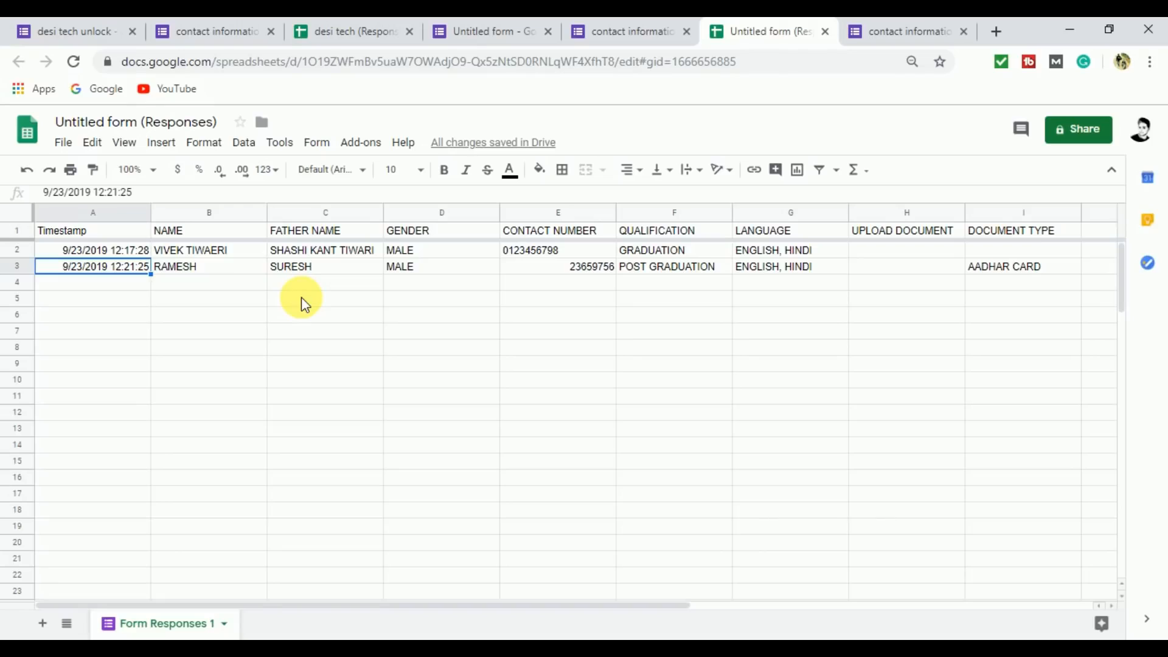
Go back to the form's questions, try several theme colours and set the theme colour to deep orange.
click(493, 31)
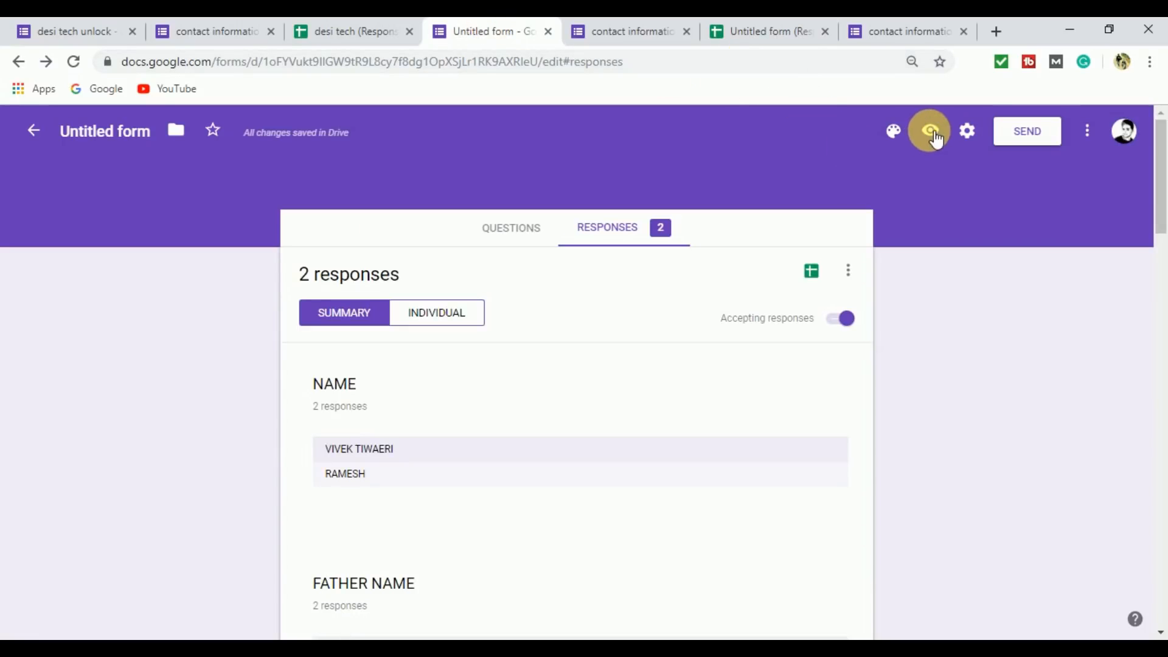
click(529, 228)
click(894, 131)
click(1024, 309)
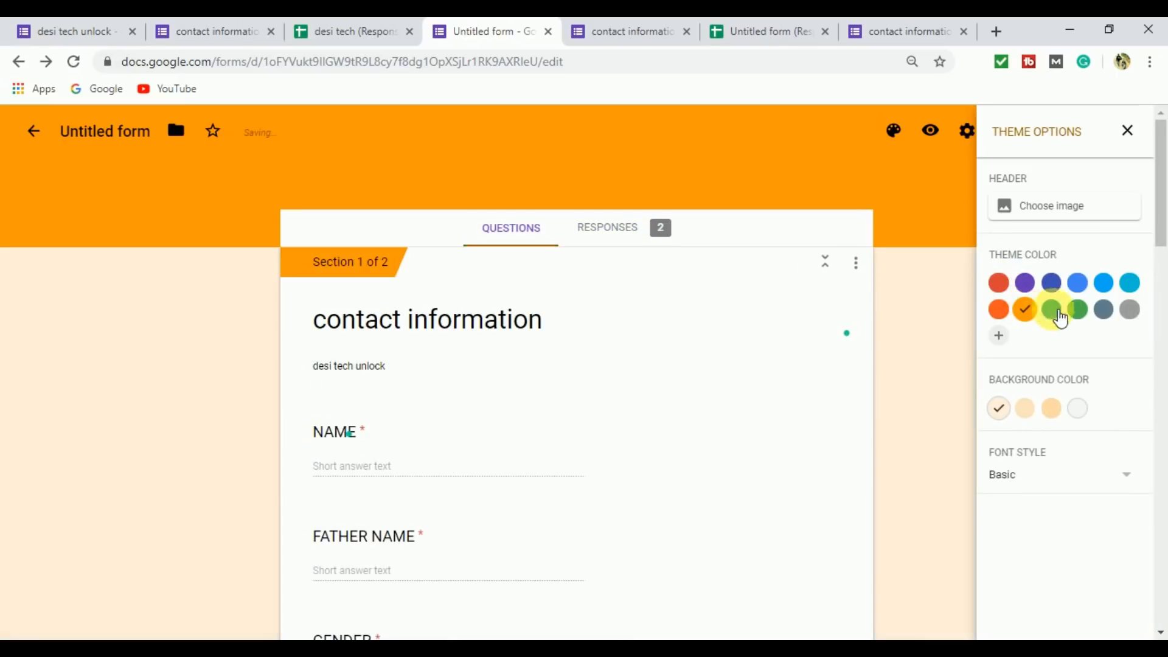
click(1051, 281)
click(1104, 282)
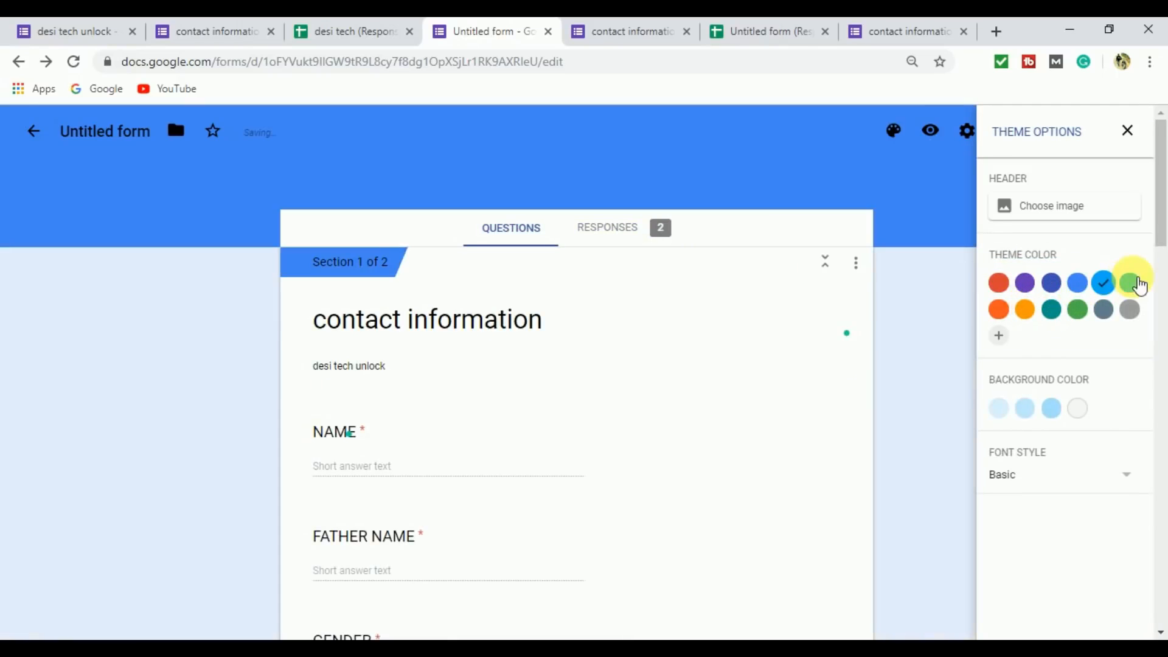
click(1129, 309)
click(1103, 309)
click(1077, 309)
click(1051, 309)
click(1024, 309)
click(998, 309)
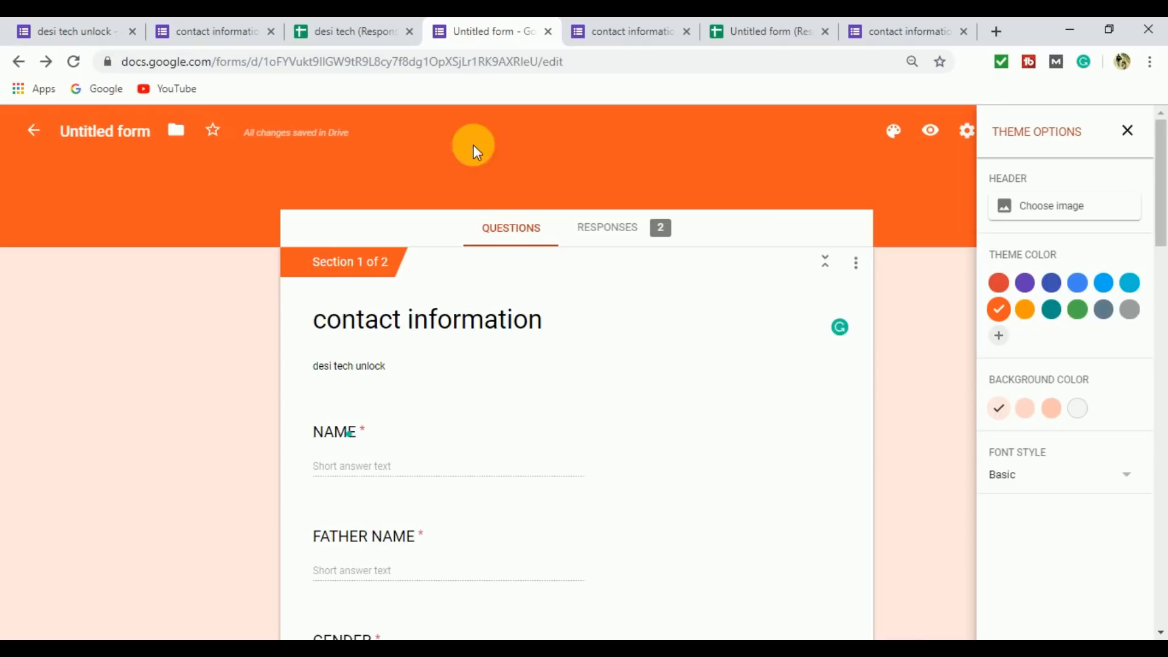
Set the form's header image to the Birthday picture of a cupcake with a sparkler and close the theme options.
click(1095, 213)
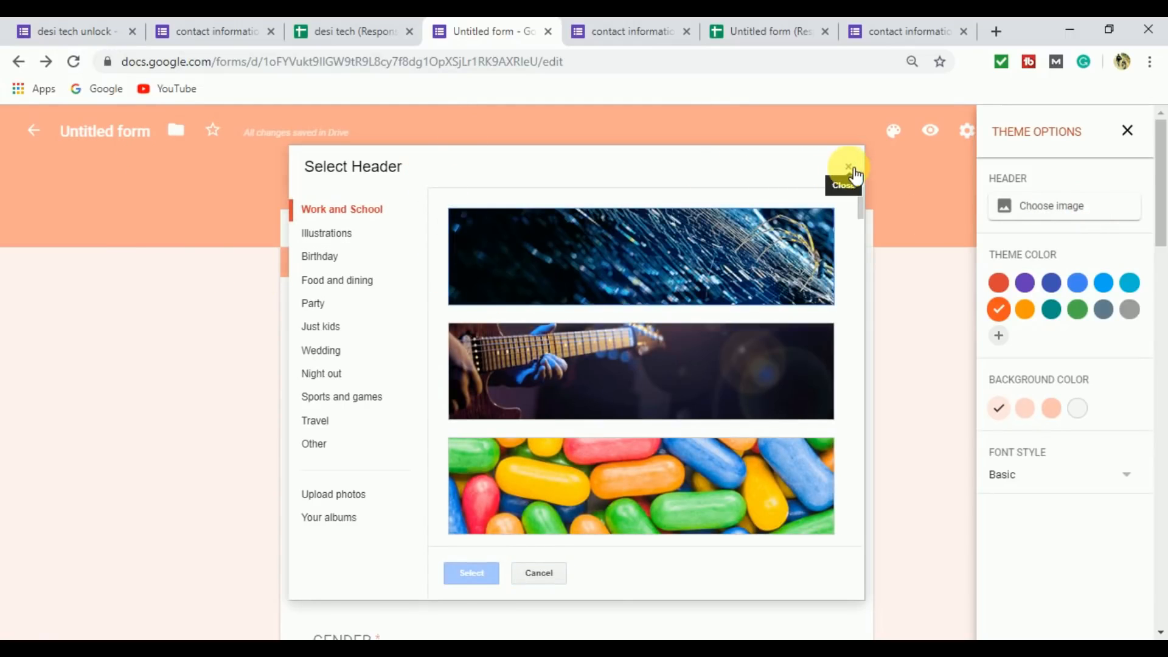
click(584, 344)
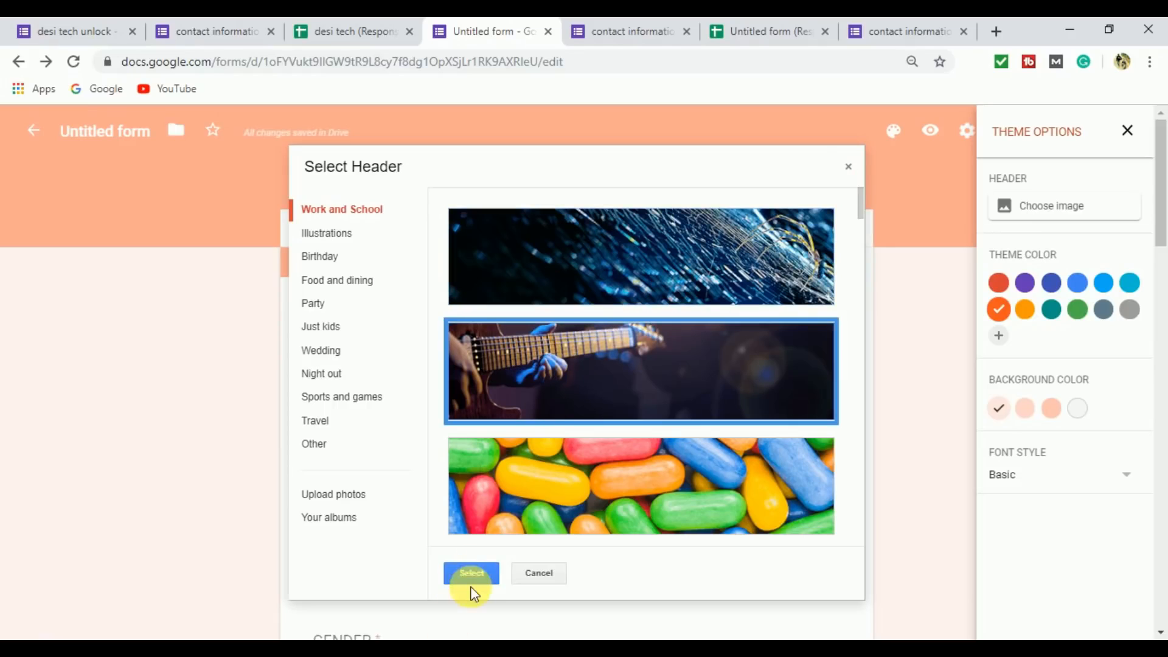
click(359, 502)
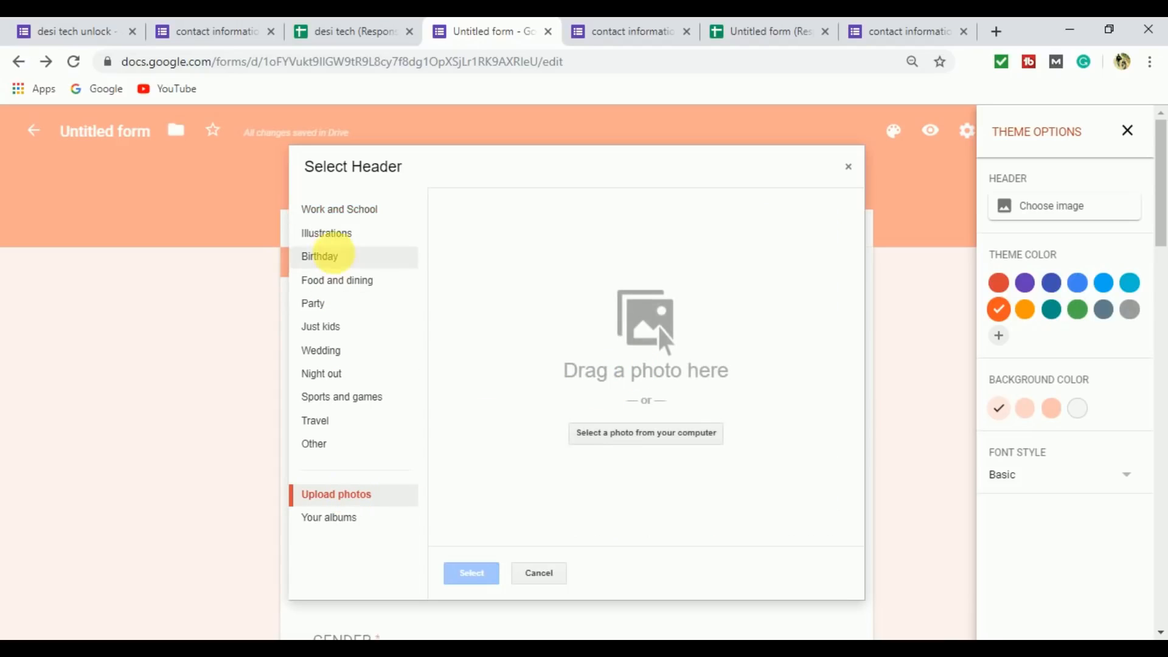
click(328, 259)
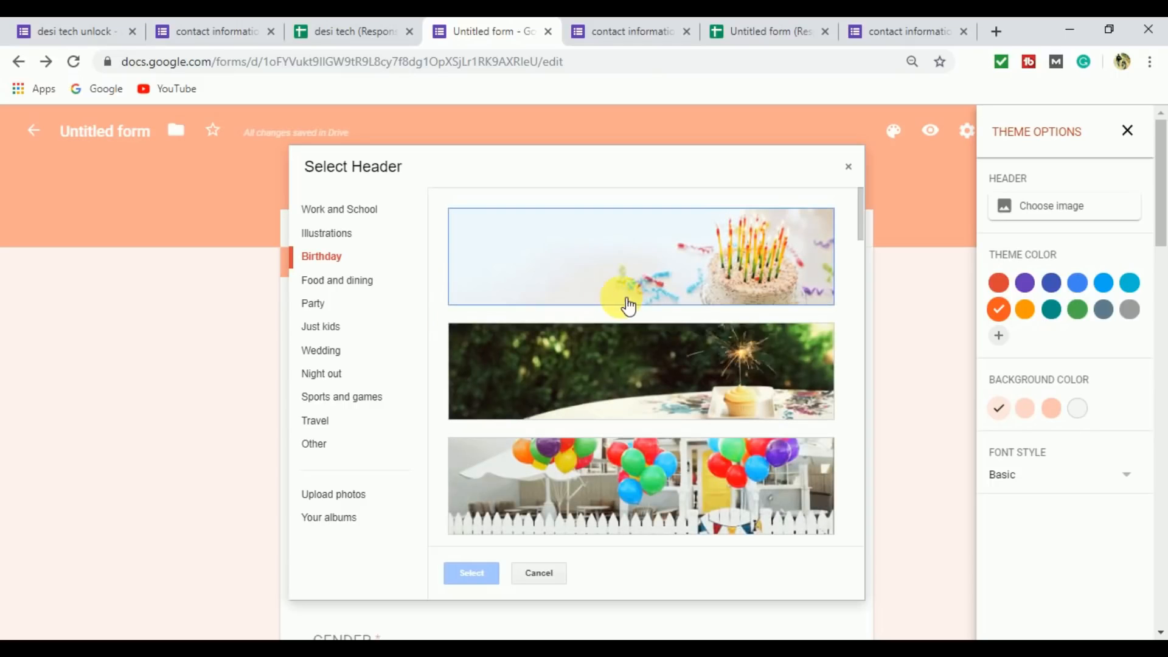
click(689, 359)
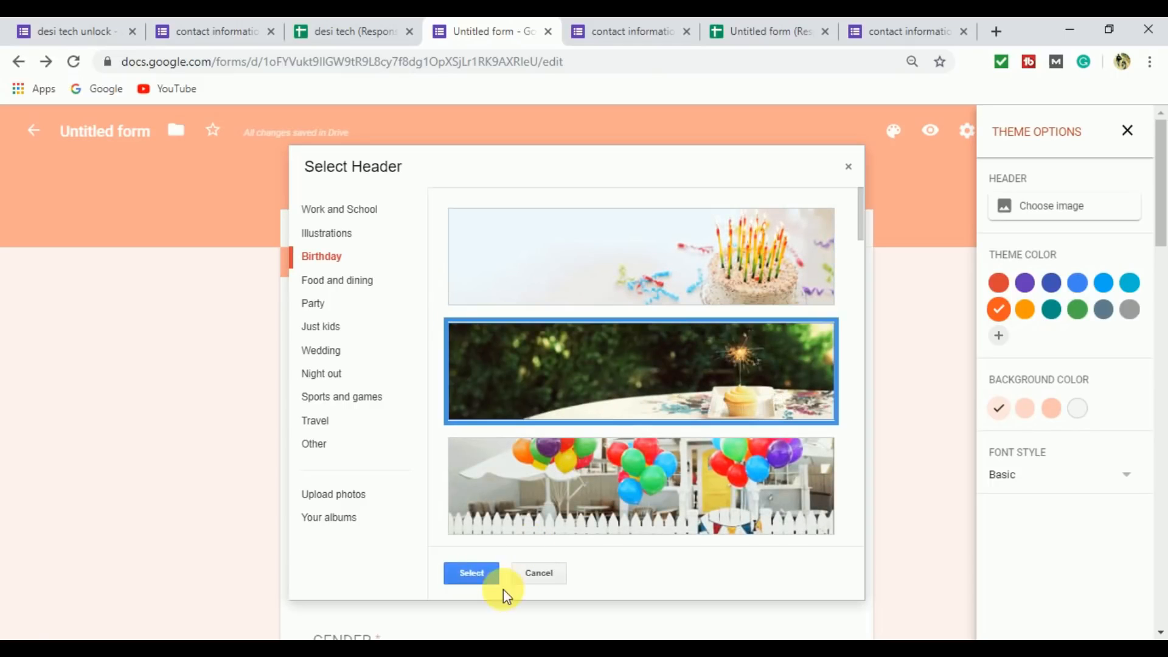
click(472, 573)
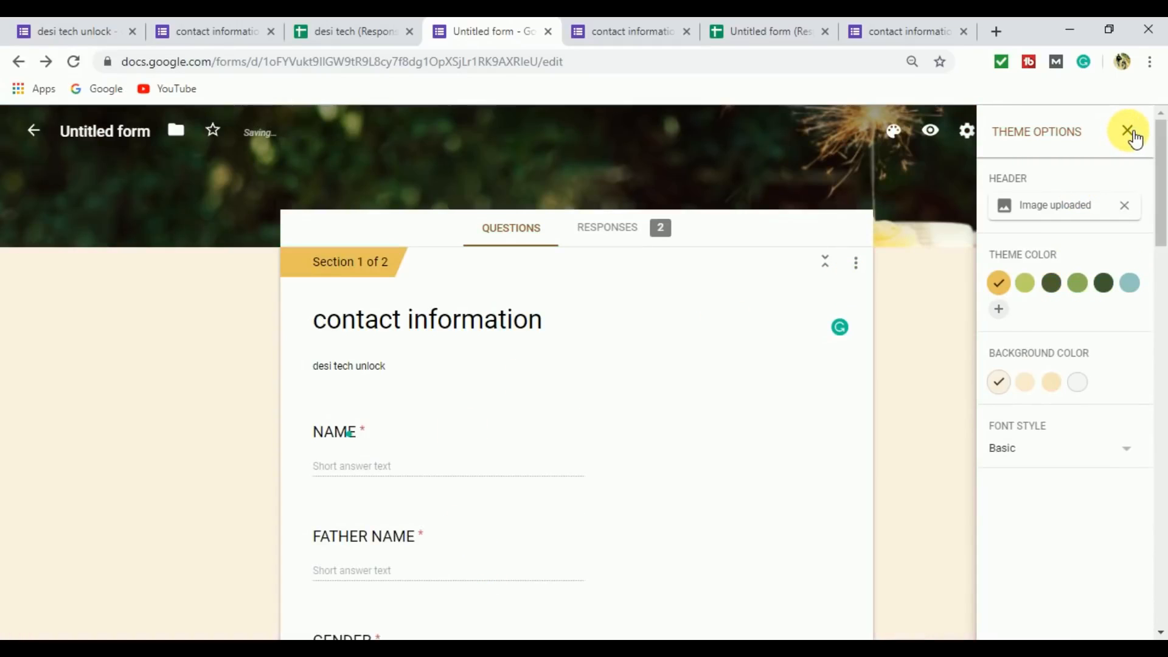
click(1129, 134)
scroll(597, 235, down, 15)
scroll(599, 236, up, 15)
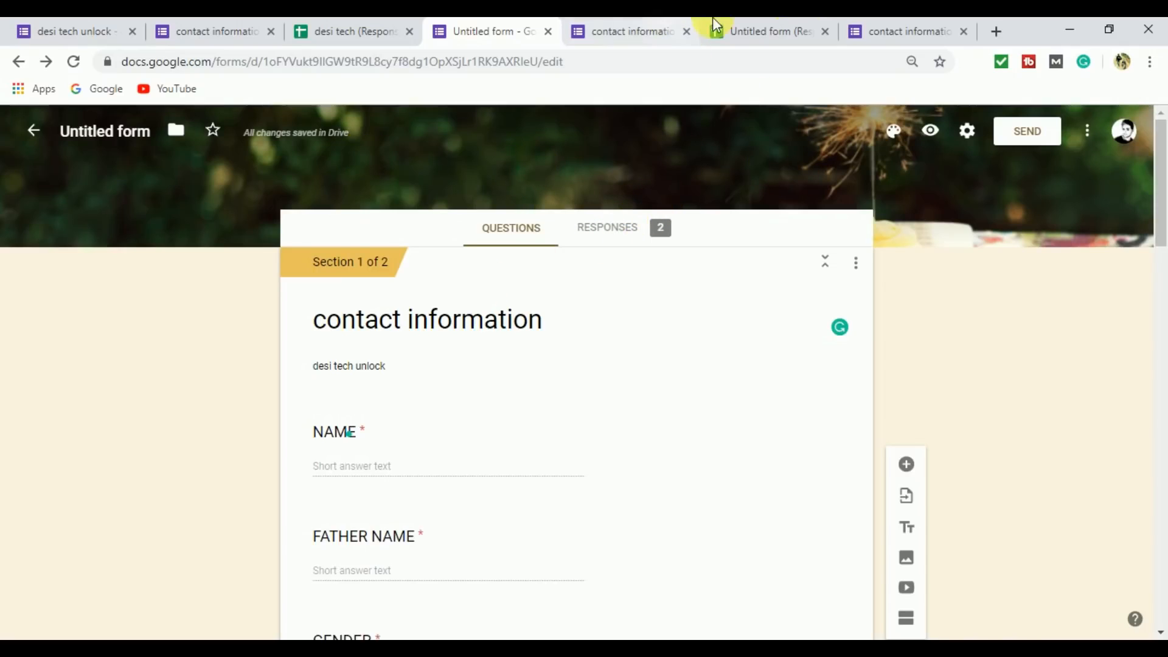
Switch to the "Untitled form (Responses)" spreadsheet and review the recorded responses.
click(789, 28)
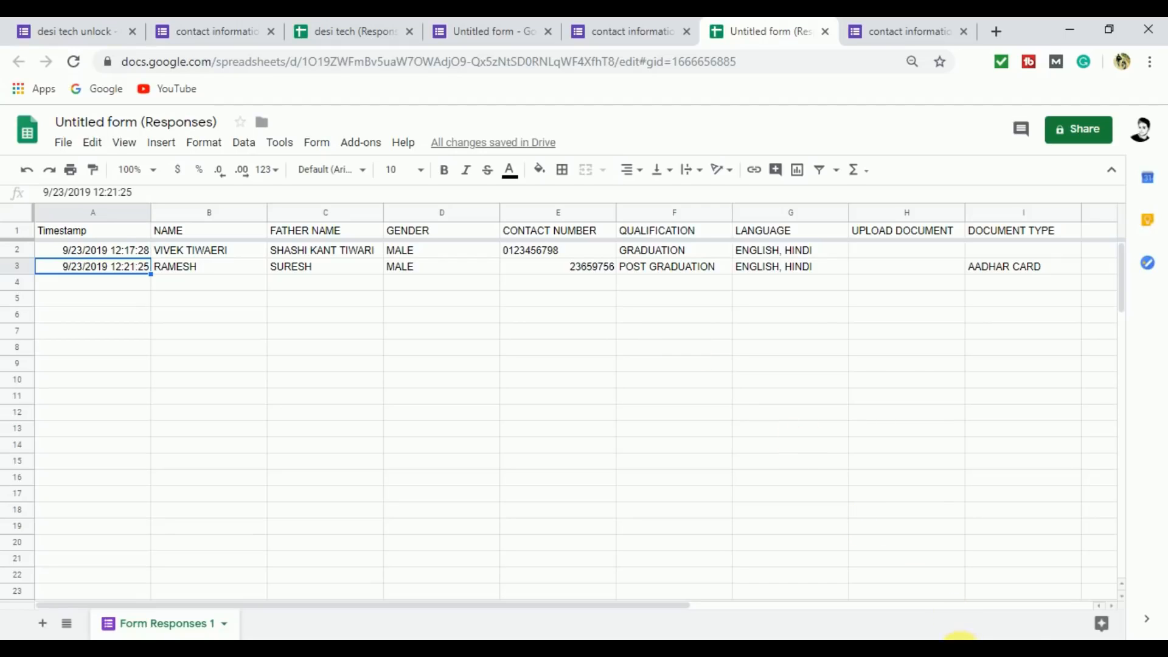
click(960, 639)
right_click(998, 594)
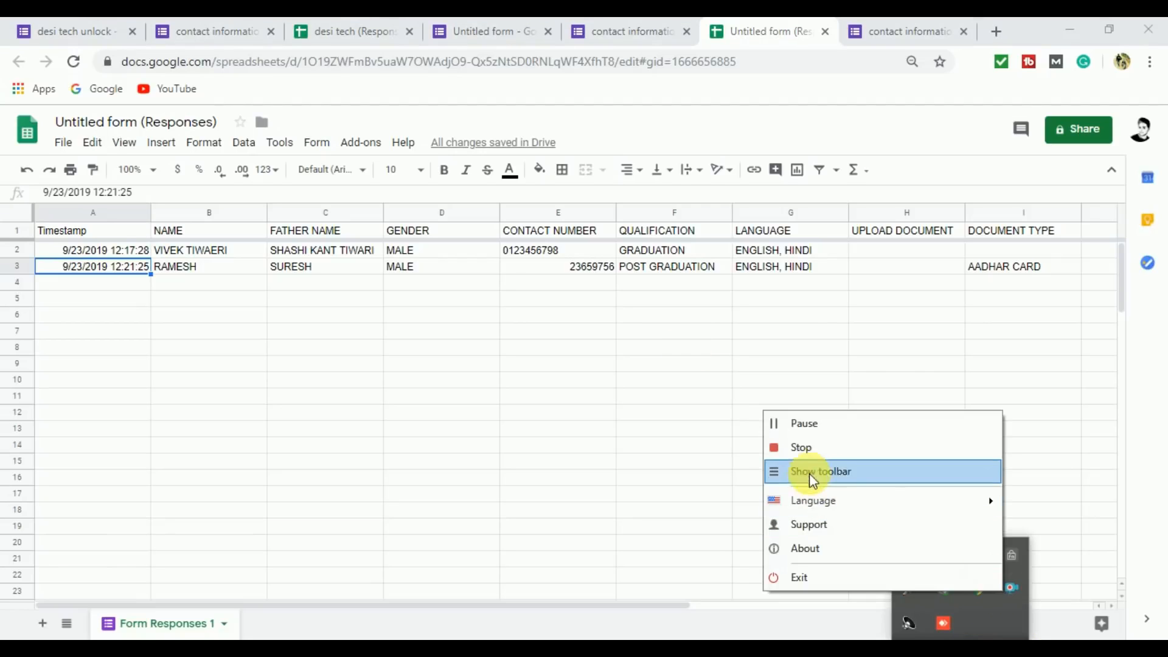